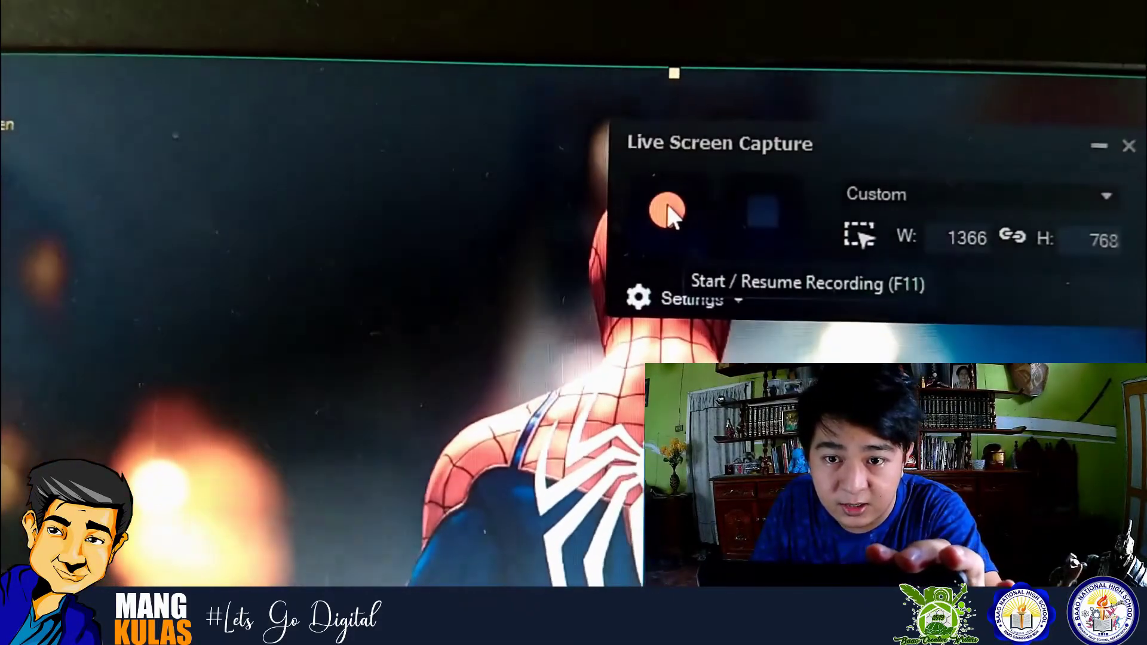
Start recording the screen at 1366 × 768 with Live Screen Capture
{"action": "left_click", "coordinate": [657, 215]}
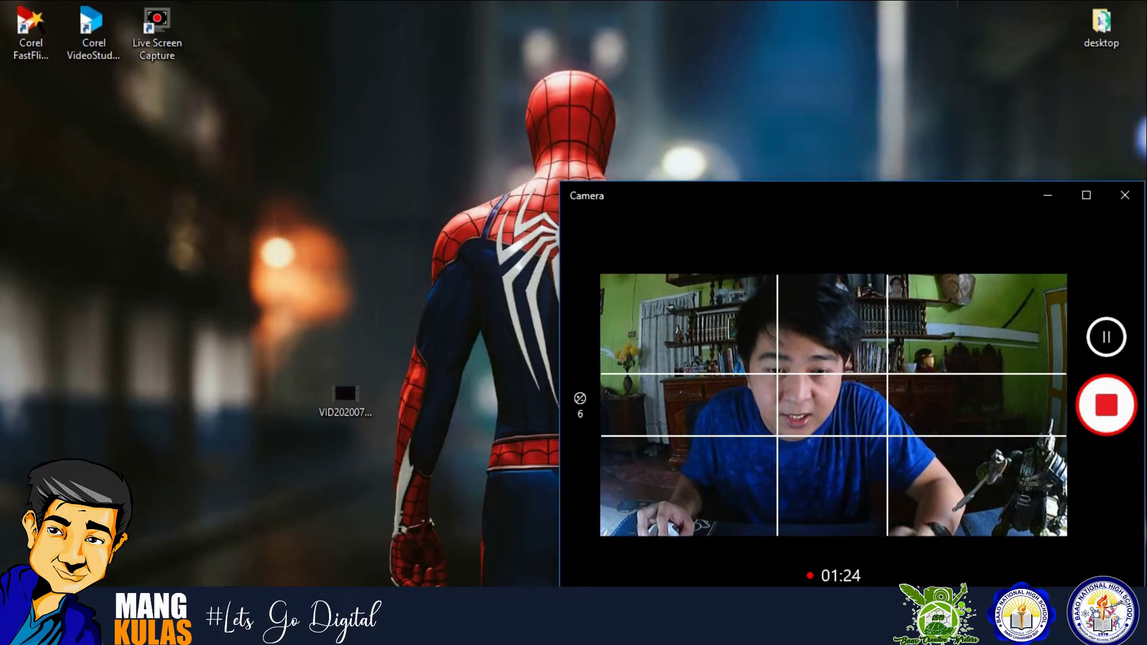
Switch to Corel VideoStudio and remove the five WIN_20200712 video clips from the media library
{"action": "mouse_move", "coordinate": [514, 634]}
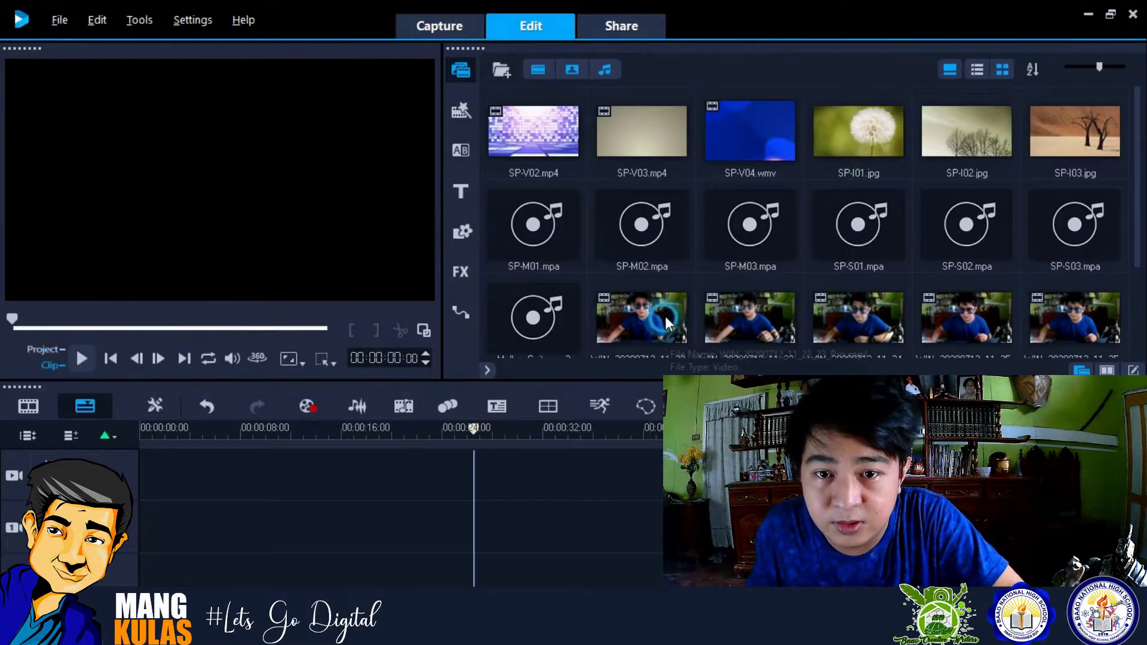
{"action": "left_click", "coordinate": [667, 338]}
{"action": "left_click", "coordinate": [1075, 235], "text": "shift"}
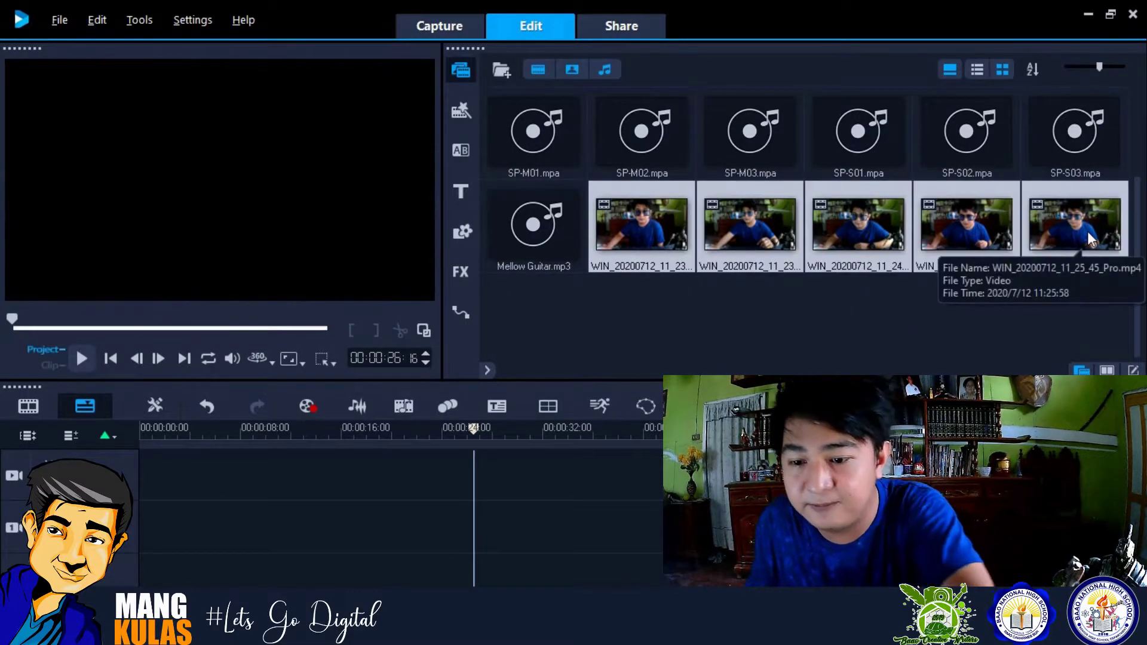
{"action": "key", "text": "Delete"}
{"action": "left_click", "coordinate": [582, 350]}
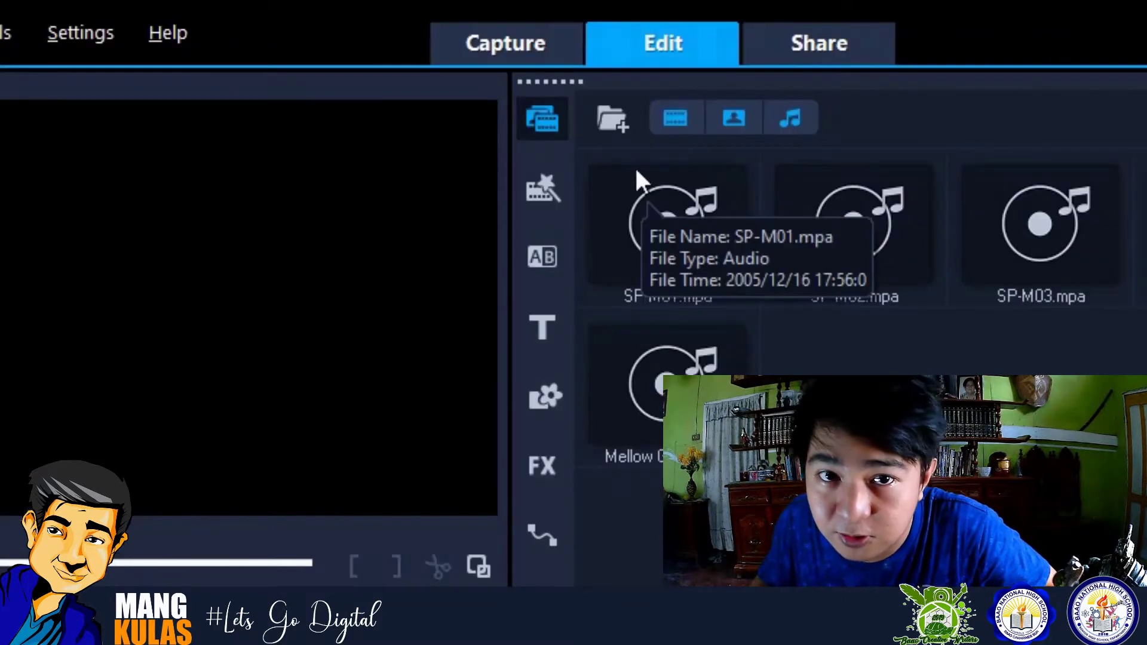
Import the video WIN_20200712_11_24_09_Pro from the Camera Roll folder into the media library
{"action": "left_click", "coordinate": [556, 124]}
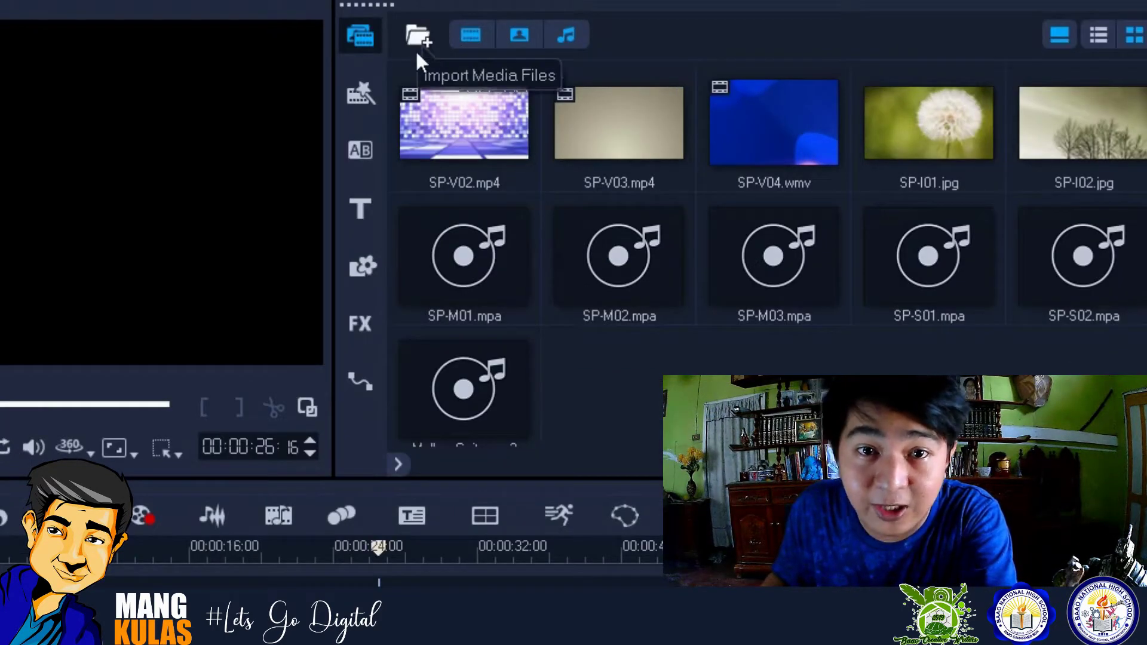
{"action": "left_click", "coordinate": [420, 36]}
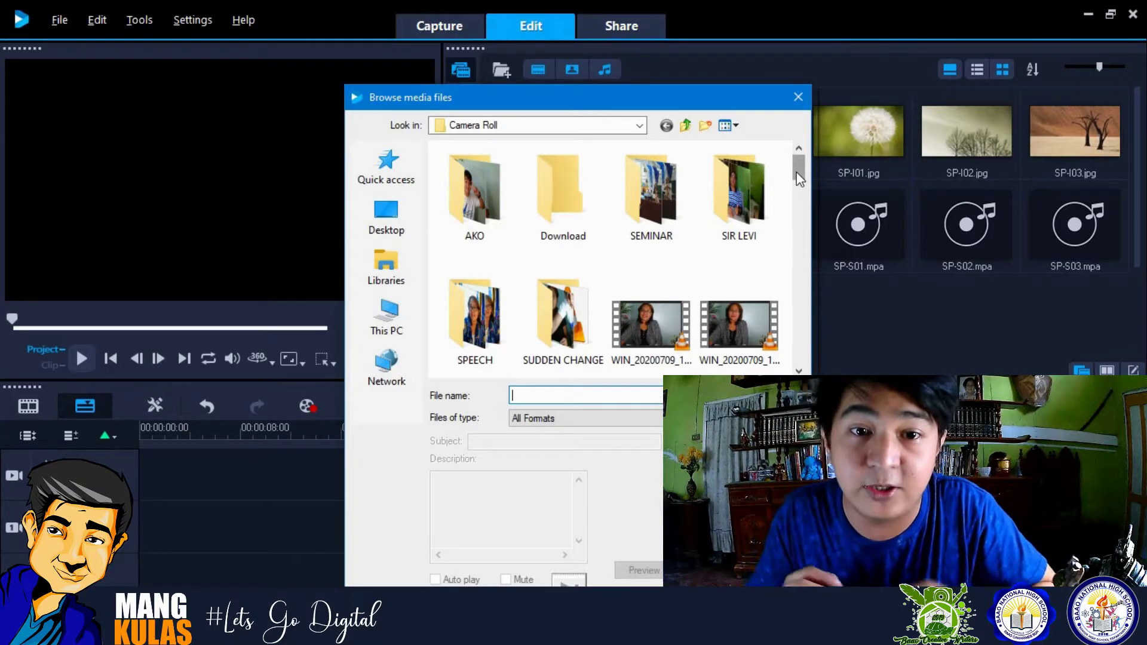
{"action": "scroll", "coordinate": [730, 316], "scroll_direction": "down", "scroll_amount": 5}
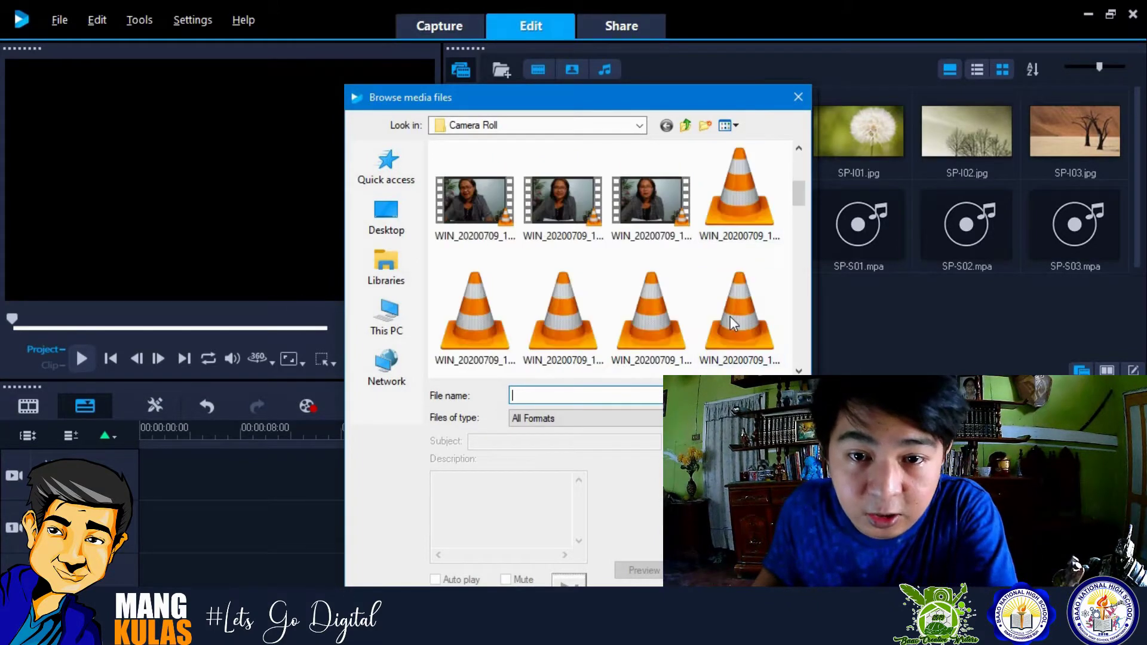
{"action": "scroll", "coordinate": [730, 317], "scroll_direction": "down", "scroll_amount": 3}
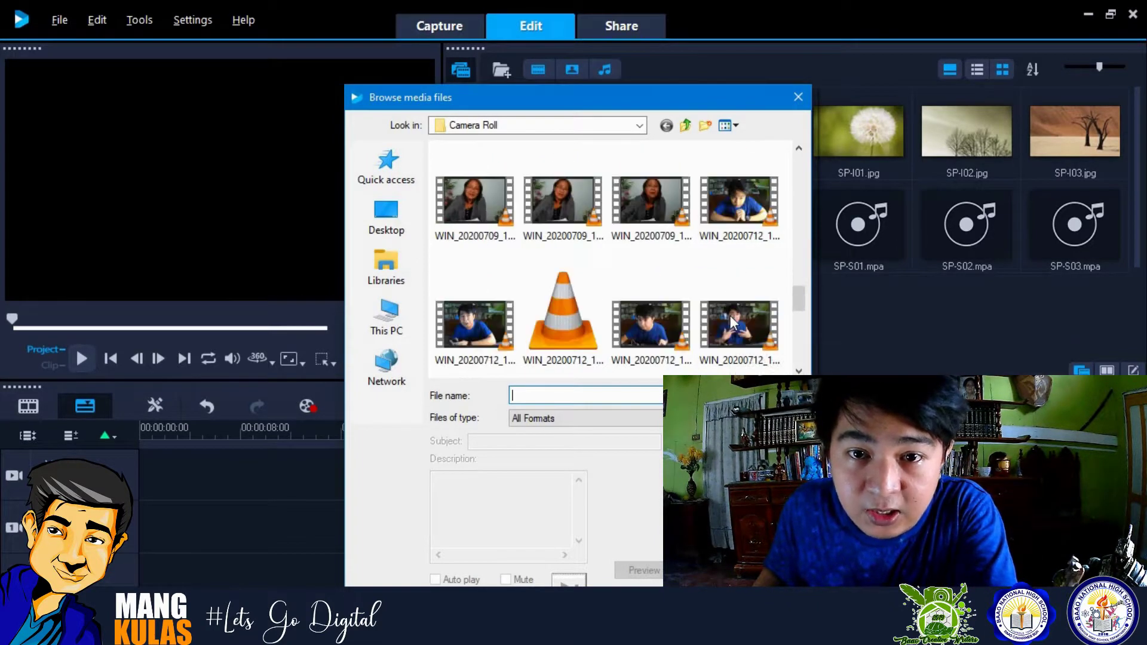
{"action": "scroll", "coordinate": [732, 322], "scroll_direction": "down", "scroll_amount": 2}
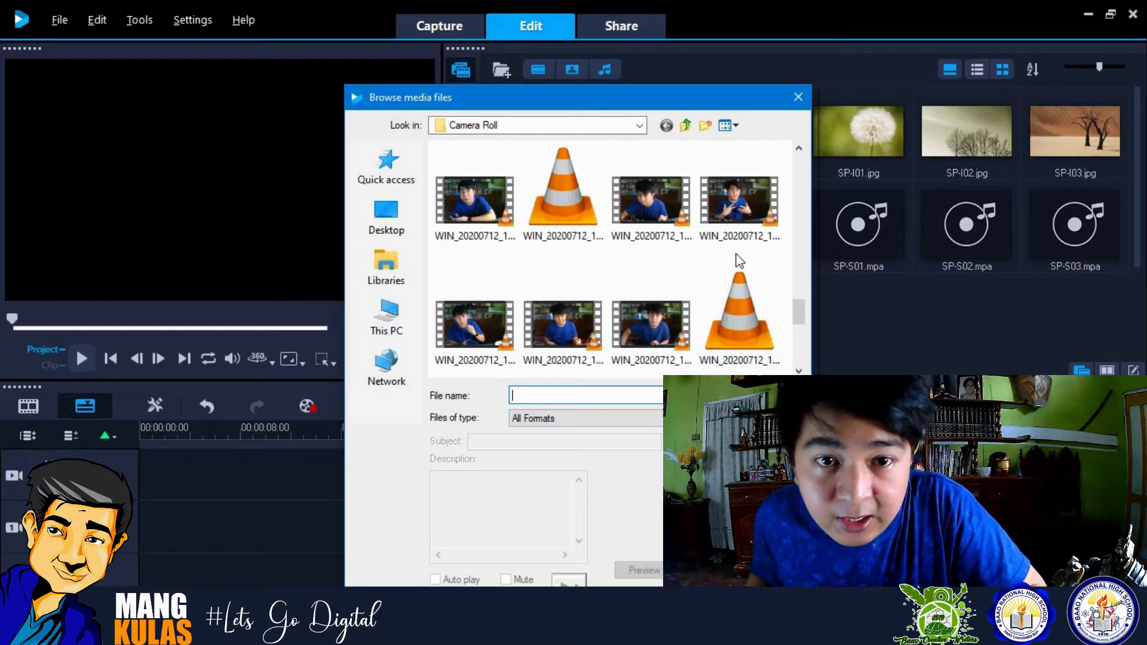
{"action": "scroll", "coordinate": [737, 265], "scroll_direction": "down", "scroll_amount": 2}
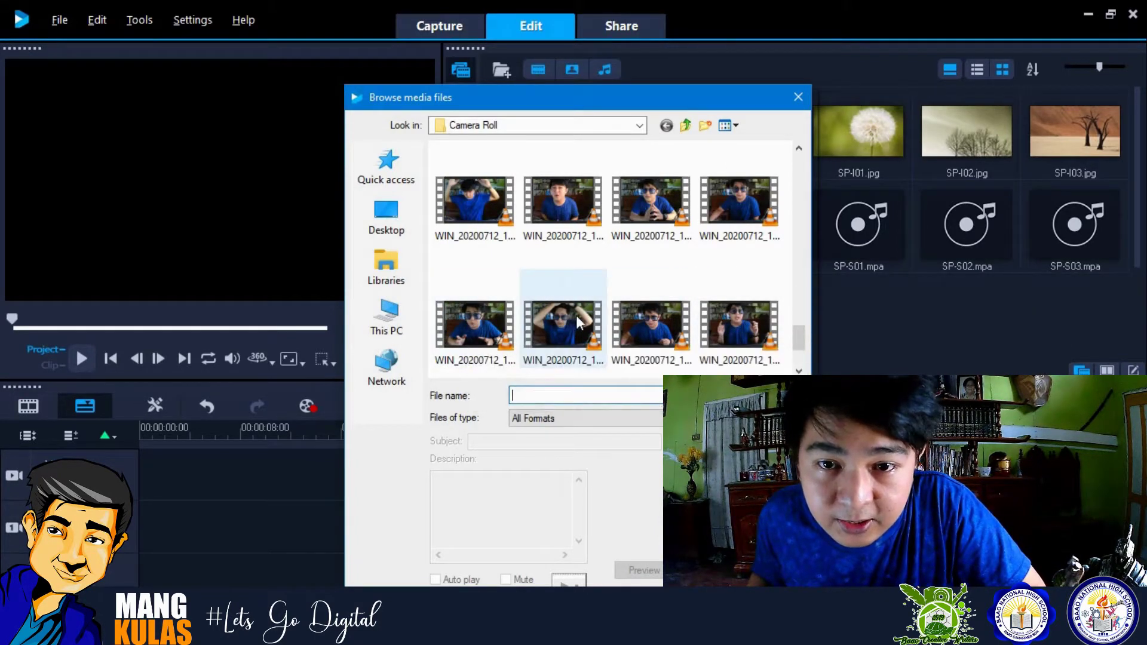
{"action": "left_click", "coordinate": [598, 318]}
{"action": "scroll", "coordinate": [610, 318], "scroll_direction": "down", "scroll_amount": 1}
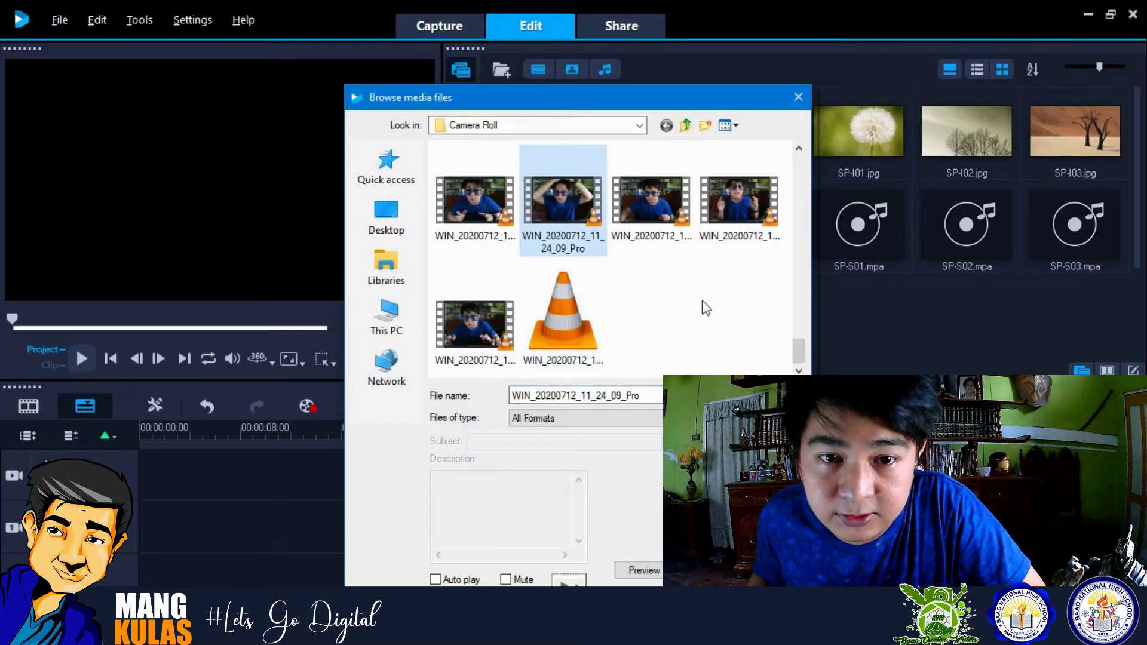
{"action": "left_click", "coordinate": [774, 395]}
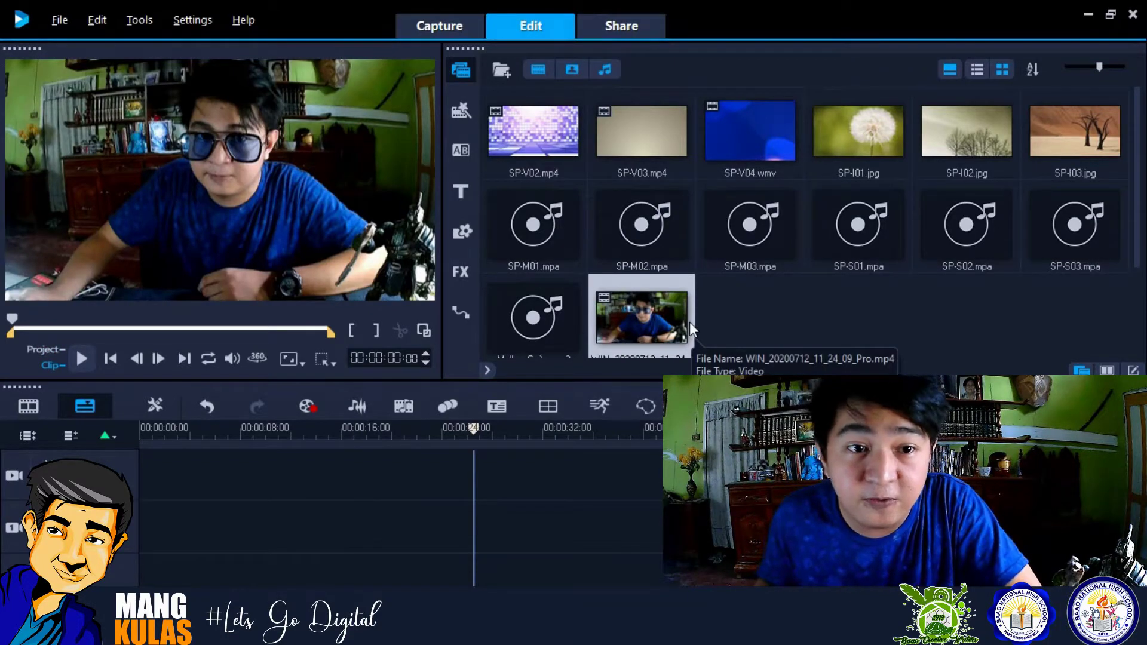
Preview the imported WIN_20200712_11_24_09_Pro clip and place it at the start of the video track
{"action": "left_click", "coordinate": [80, 357]}
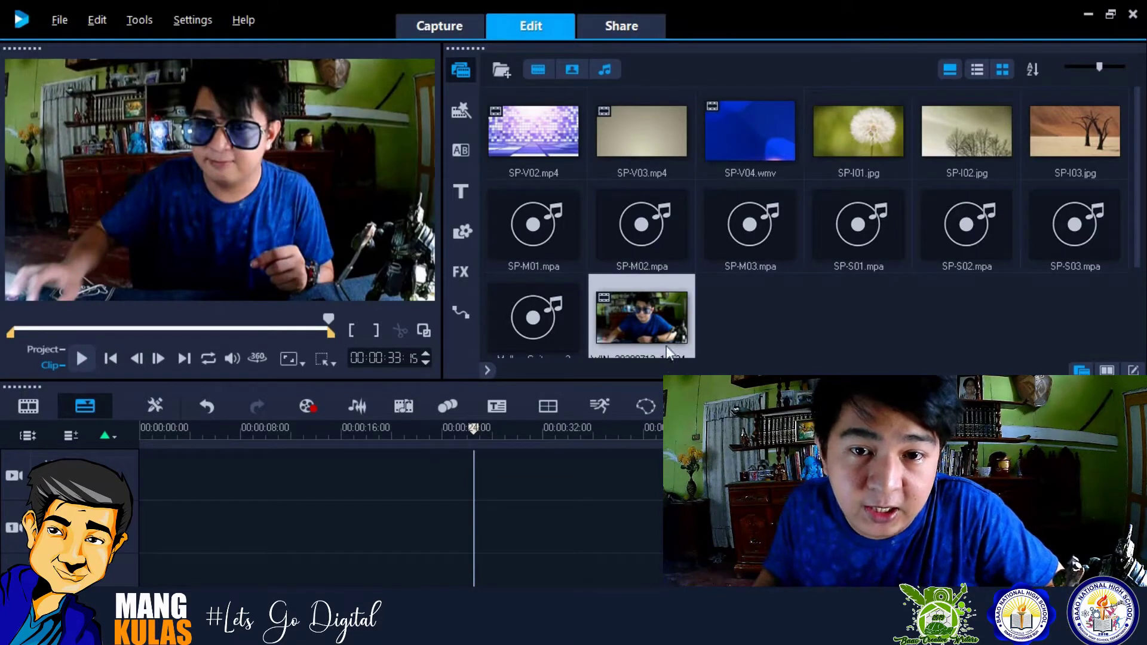
{"action": "left_click_drag", "start_coordinate": [654, 318], "coordinate": [542, 369]}
{"action": "left_click_drag", "start_coordinate": [356, 427], "coordinate": [242, 465]}
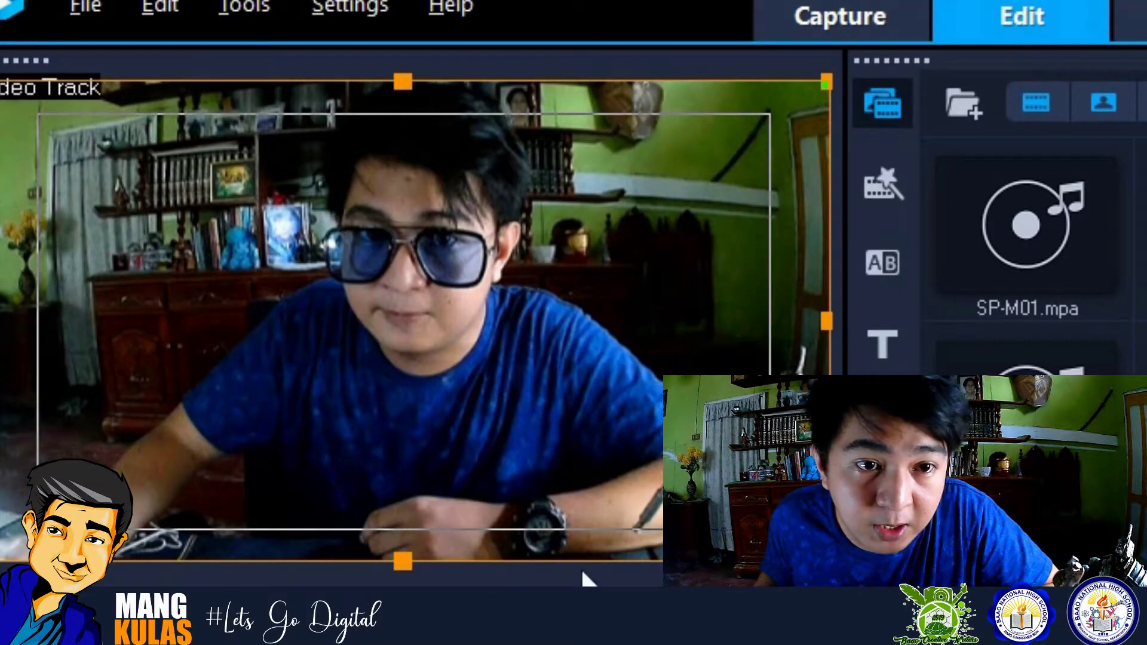
Try repositioning the clip in the preview frame, shrinking it to a small picture in the lower-right corner and stretching its width
{"action": "left_click_drag", "start_coordinate": [740, 184], "coordinate": [546, 280]}
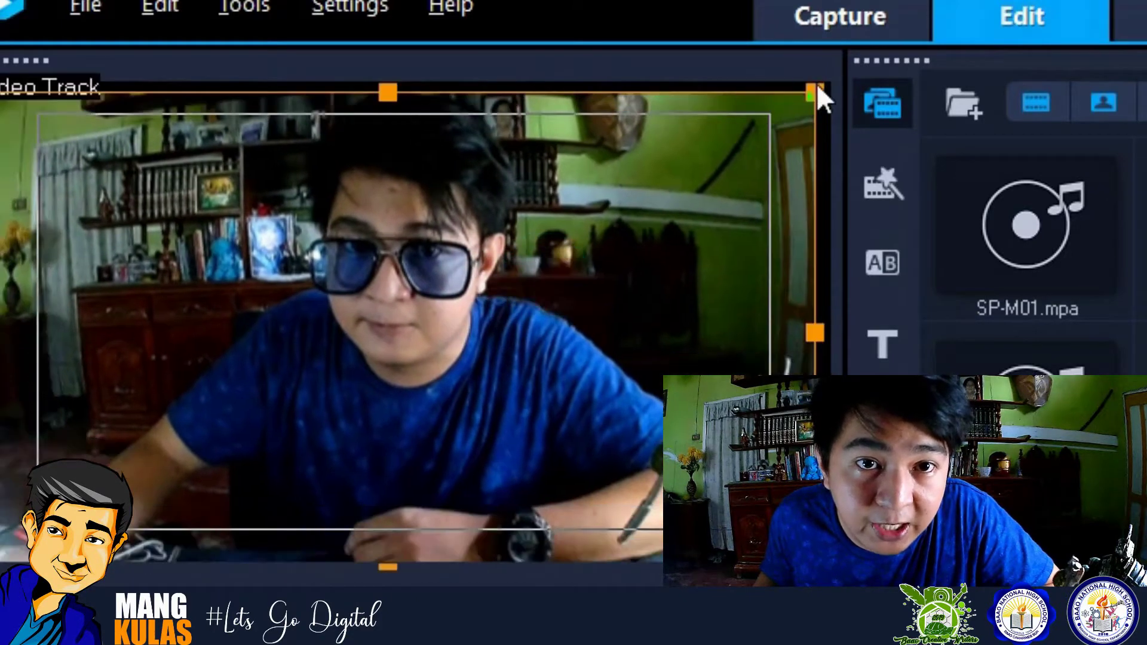
{"action": "left_click_drag", "start_coordinate": [817, 84], "coordinate": [238, 457]}
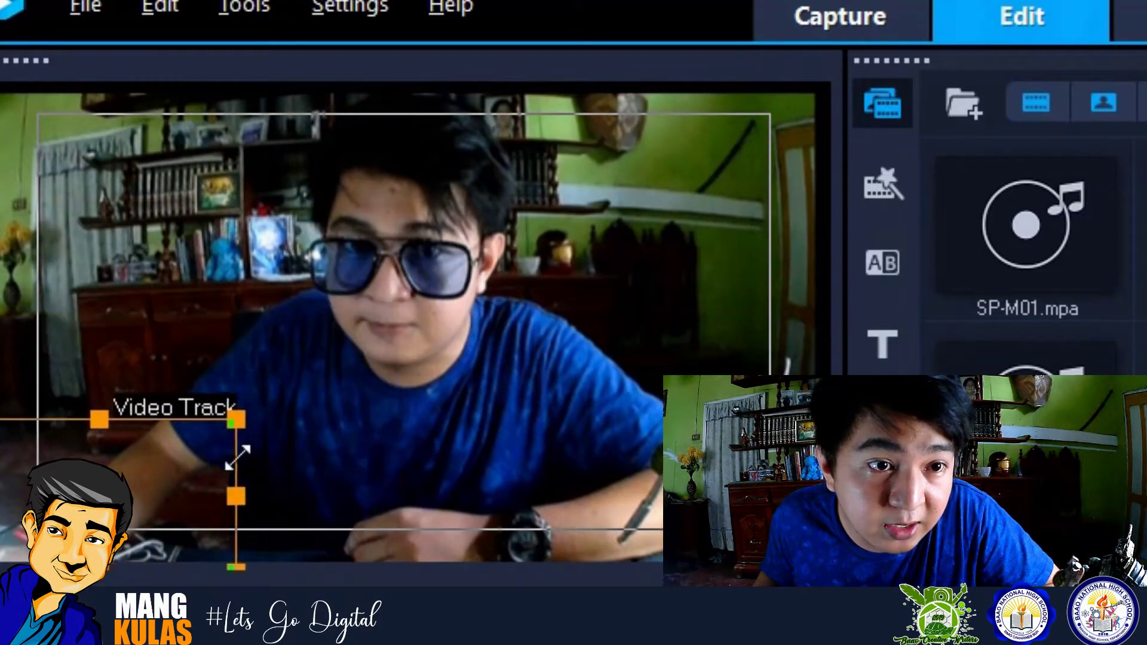
{"action": "left_click_drag", "start_coordinate": [189, 492], "coordinate": [776, 471]}
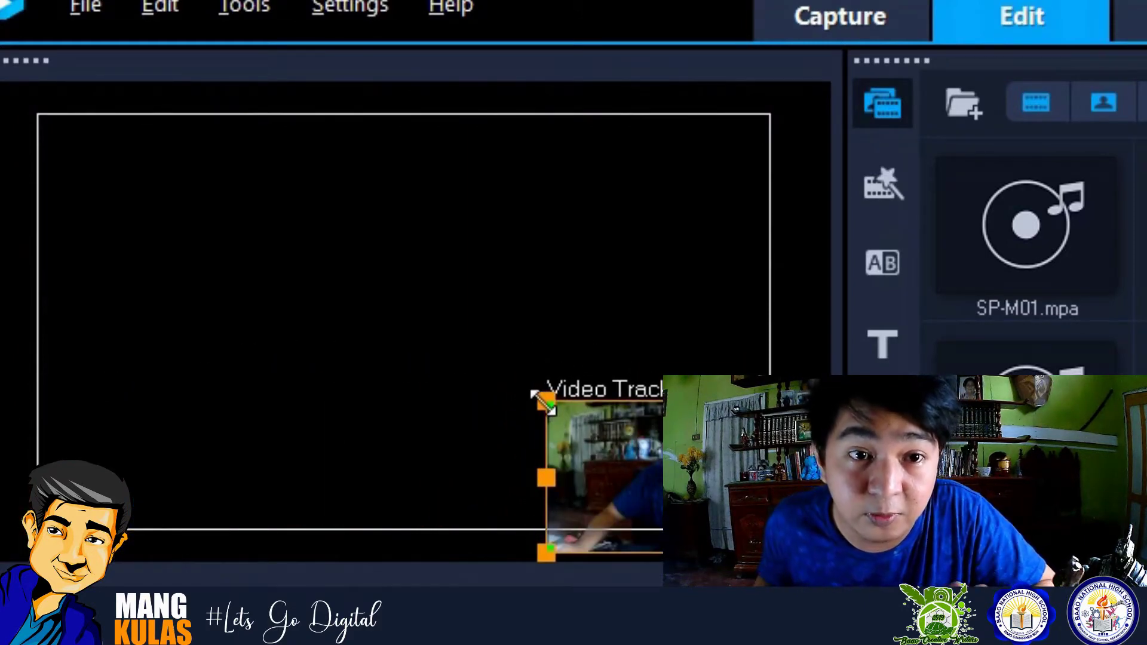
{"action": "left_click_drag", "start_coordinate": [546, 477], "coordinate": [517, 487]}
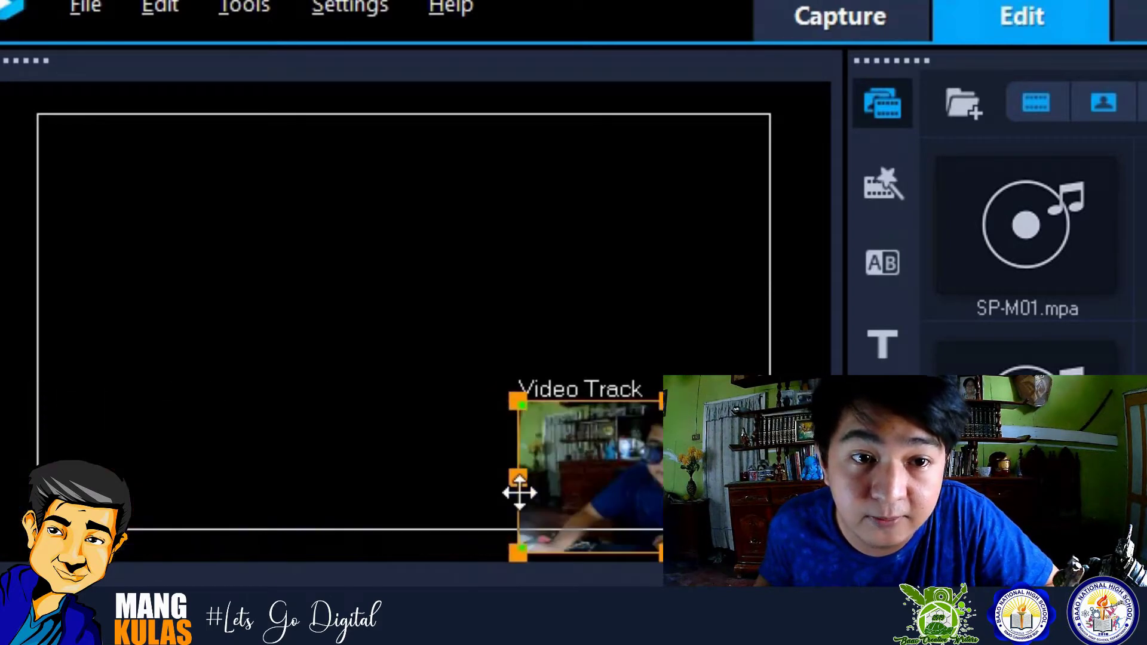
Restore the clip's size so it fills the preview frame and adjust its position slightly
{"action": "right_click", "coordinate": [636, 474]}
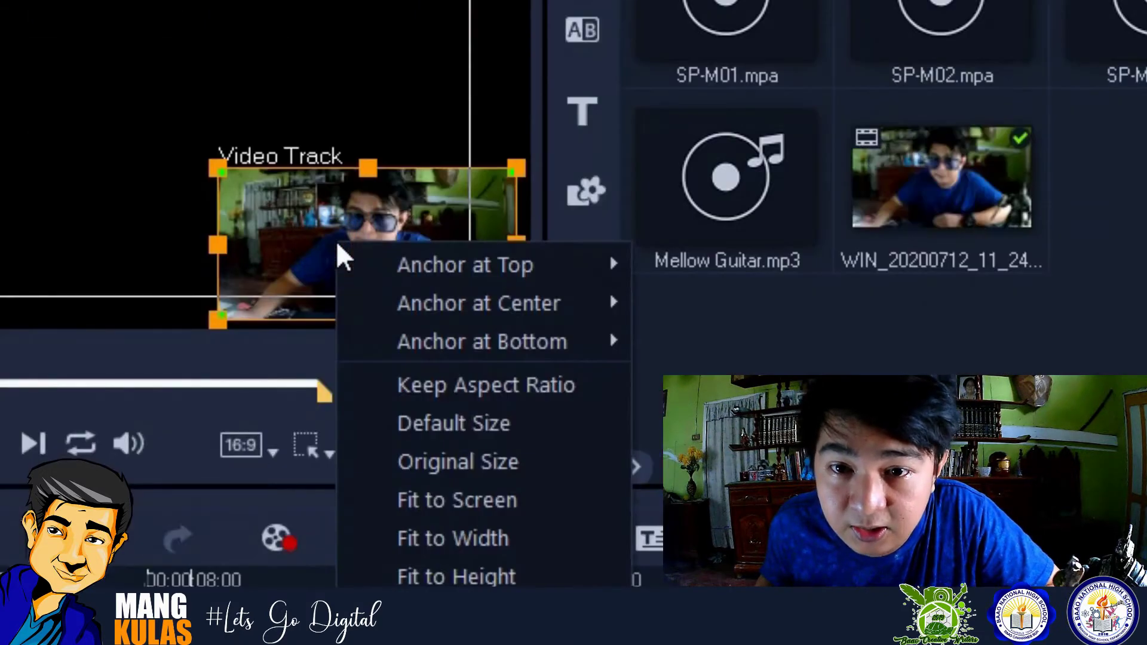
{"action": "left_click", "coordinate": [471, 333]}
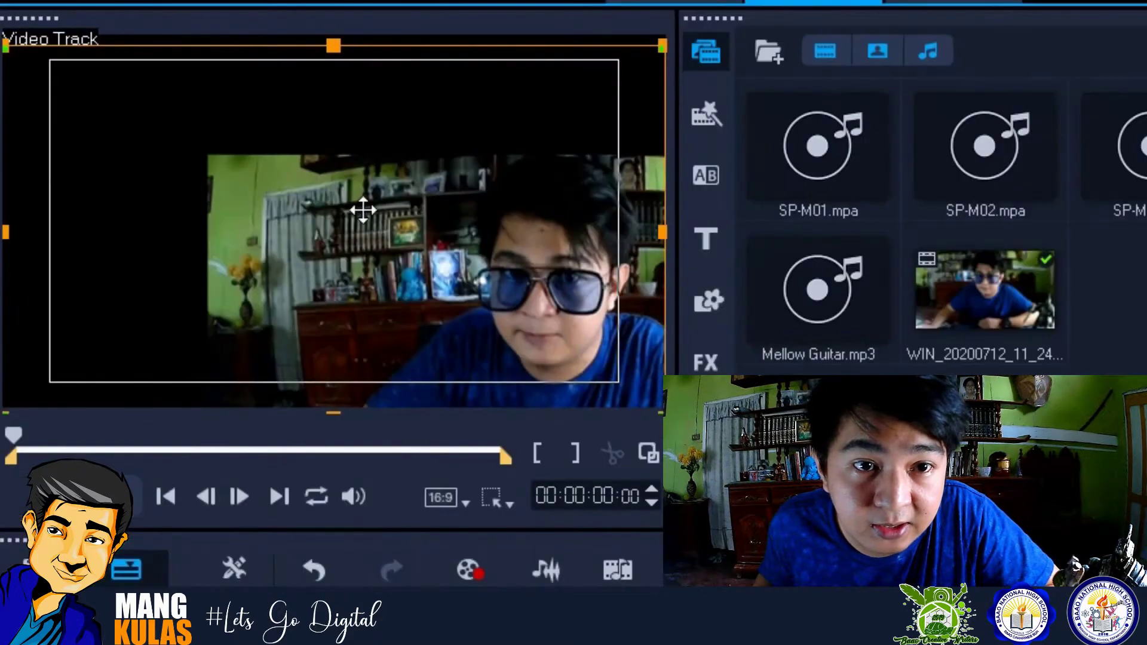
{"action": "left_click_drag", "start_coordinate": [363, 209], "coordinate": [368, 209]}
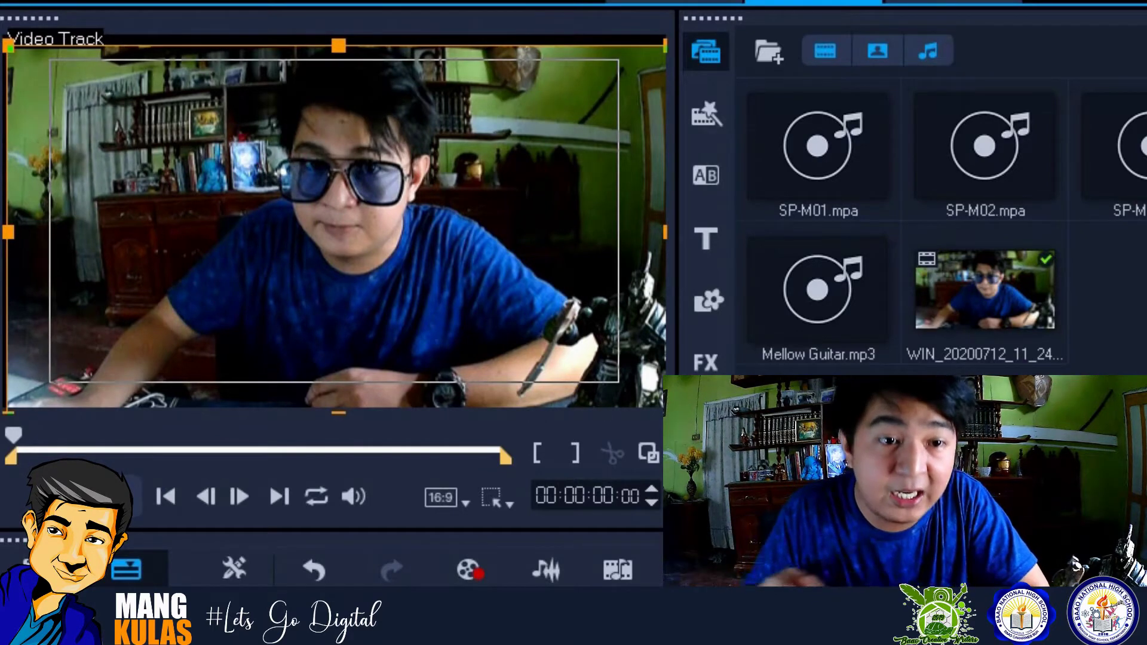
Play the clip on the timeline to find the cut point and split it at 00:00:13:00
{"action": "key", "text": "space"}
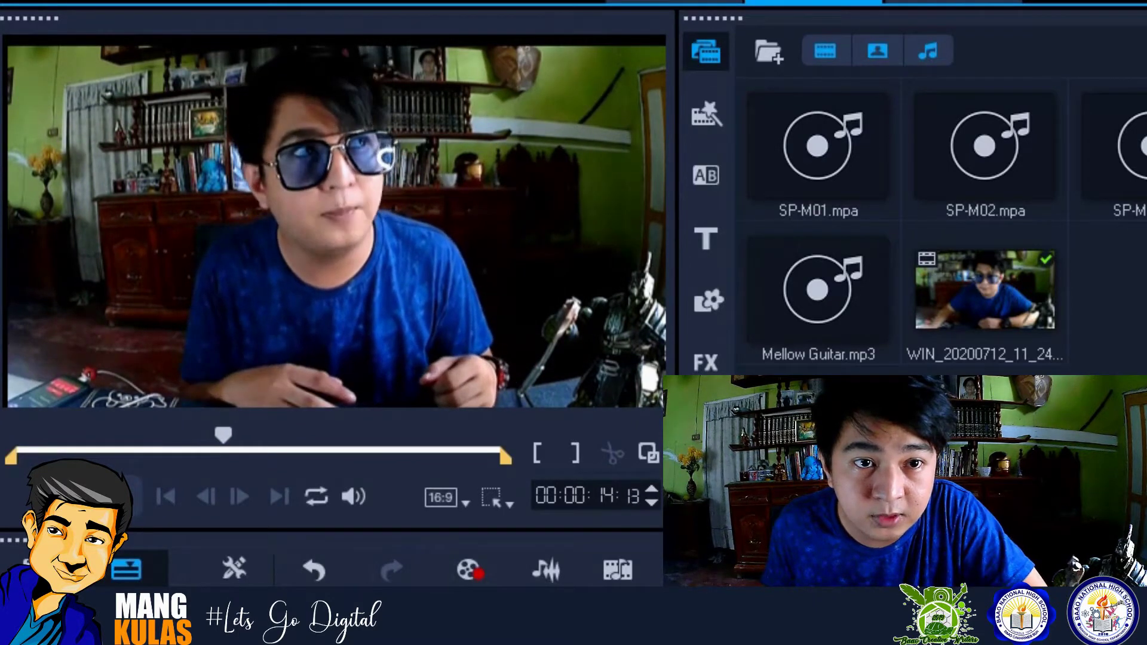
{"action": "left_click", "coordinate": [419, 467]}
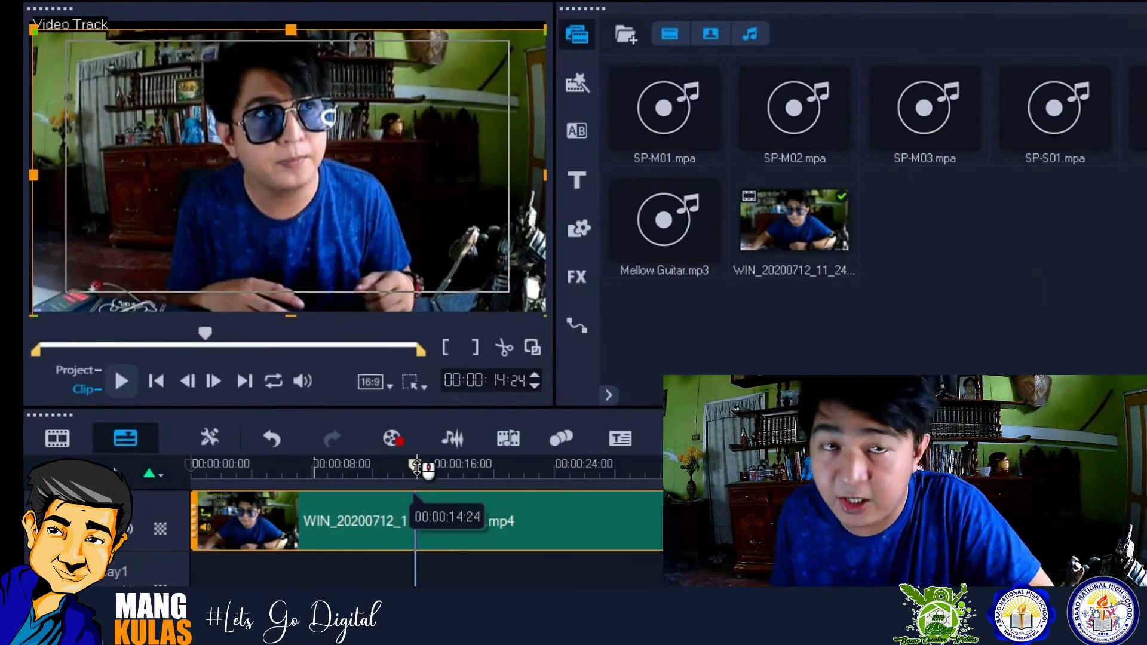
{"action": "left_click", "coordinate": [417, 468]}
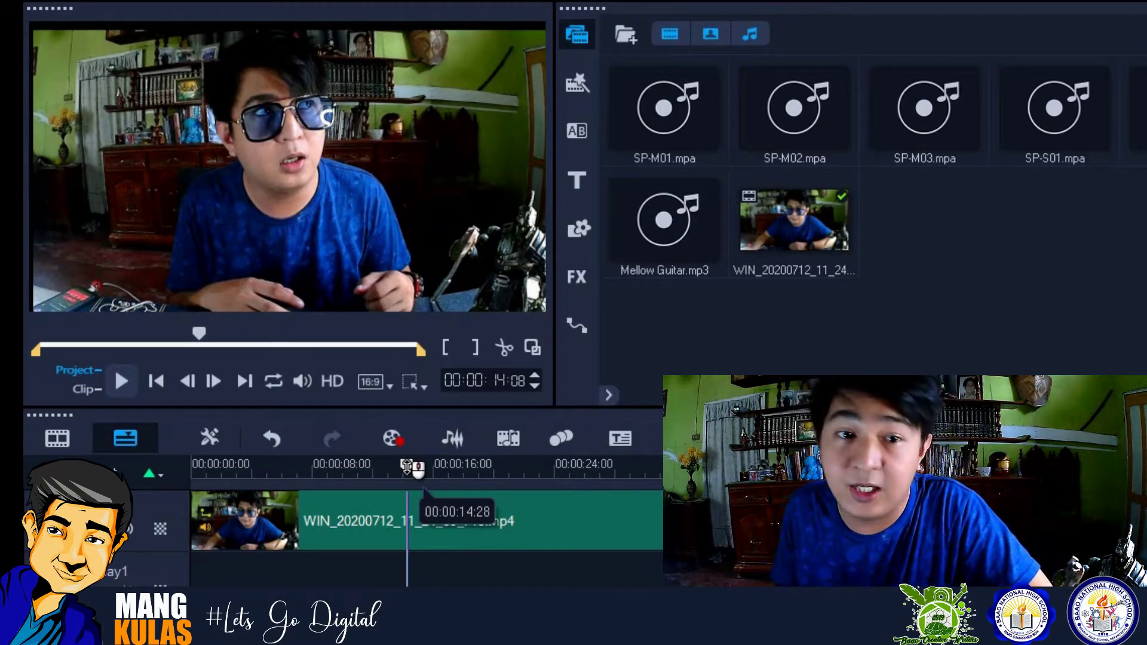
{"action": "left_click_drag", "start_coordinate": [418, 468], "coordinate": [387, 485]}
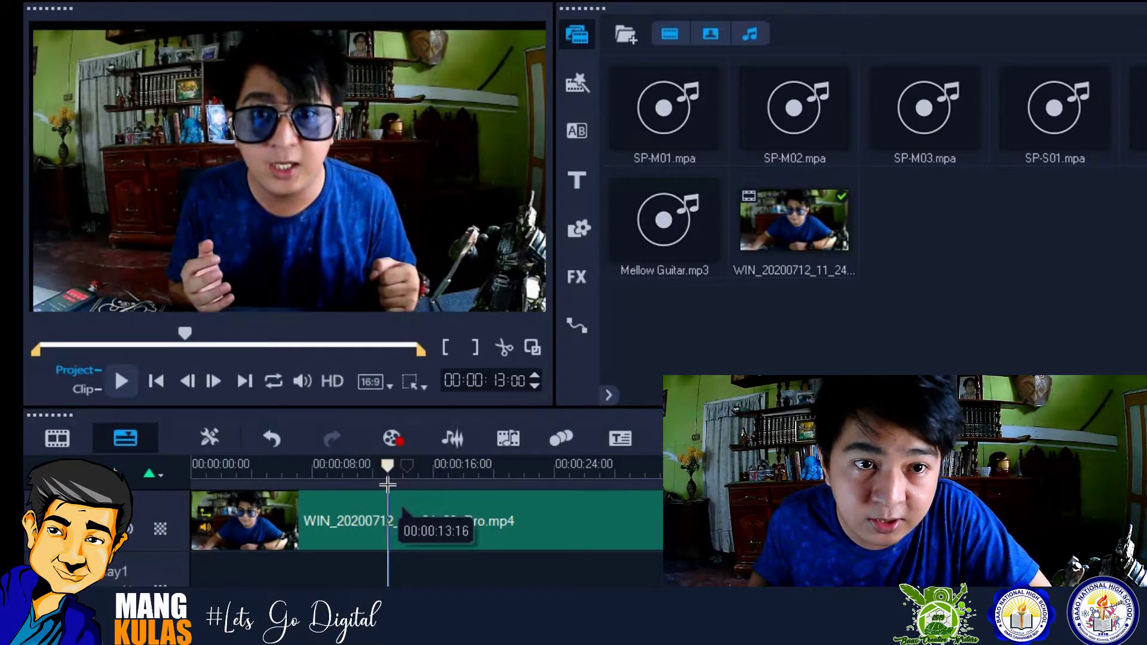
{"action": "left_click", "coordinate": [387, 510]}
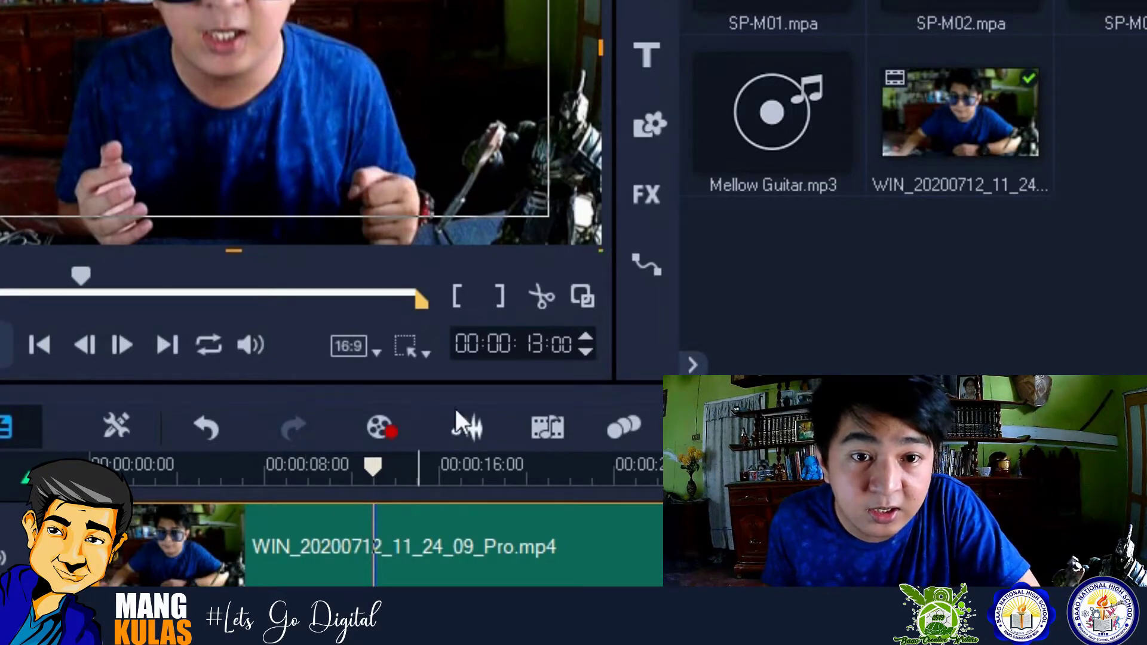
{"action": "left_click", "coordinate": [544, 289]}
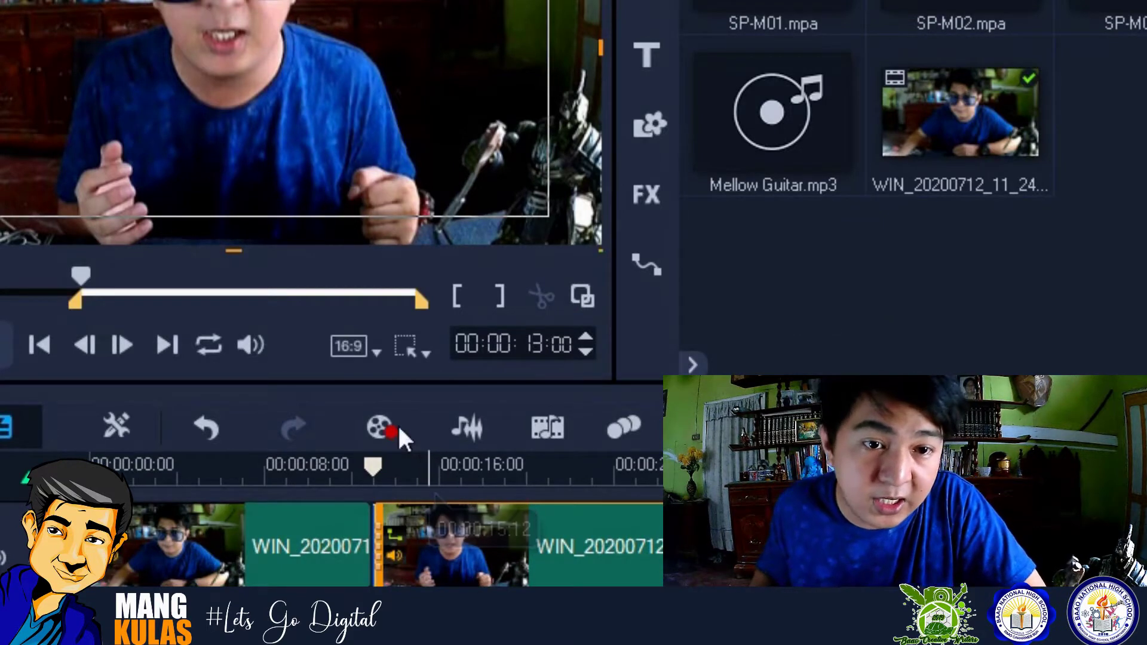
Play on from about 00:00:13:16 to find the end of the unwanted part and split the second segment at 00:00:24:12
{"action": "left_click", "coordinate": [383, 469]}
{"action": "left_click_drag", "start_coordinate": [385, 475], "coordinate": [392, 471]}
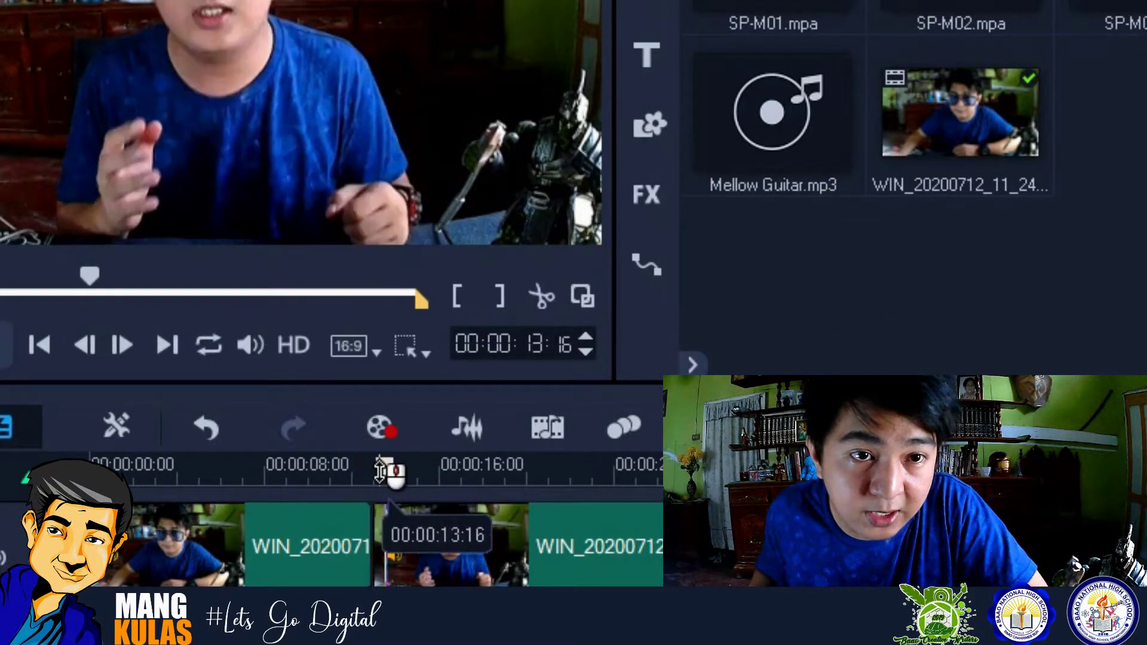
{"action": "key", "text": "space"}
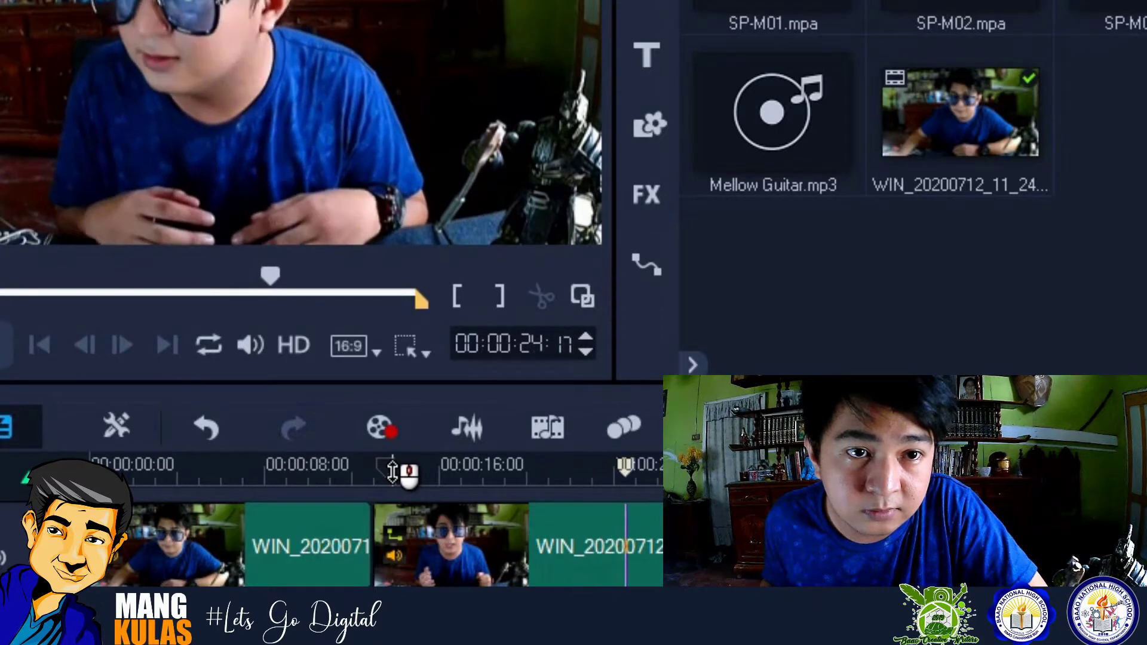
{"action": "left_click_drag", "start_coordinate": [643, 468], "coordinate": [623, 476]}
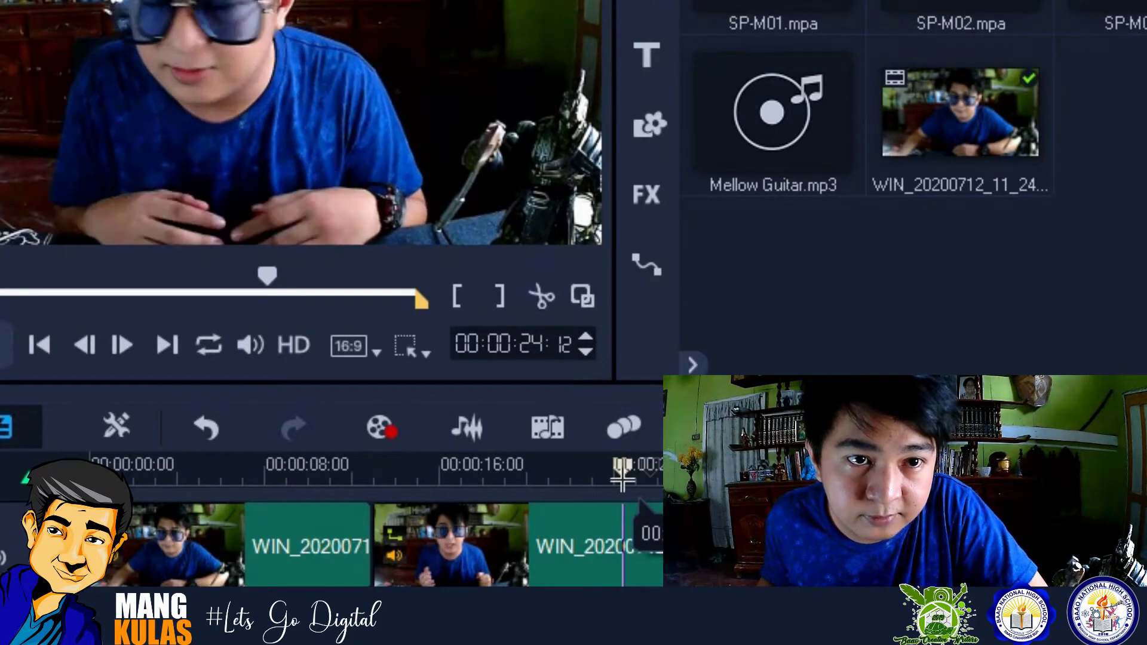
{"action": "left_click", "coordinate": [597, 544]}
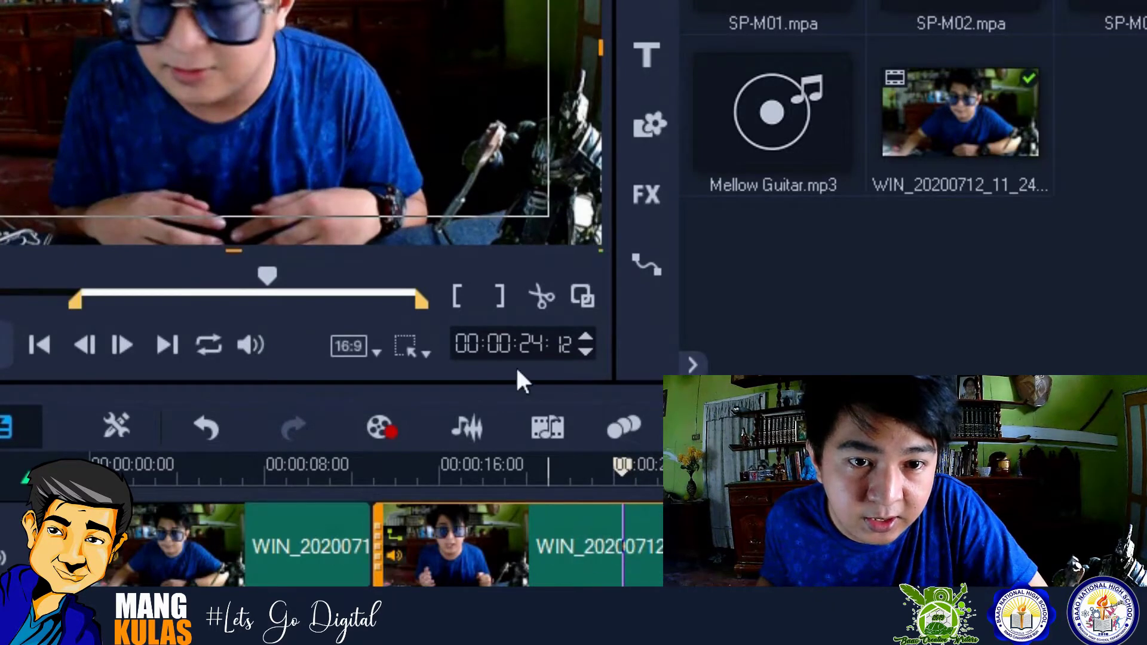
{"action": "left_click", "coordinate": [536, 292]}
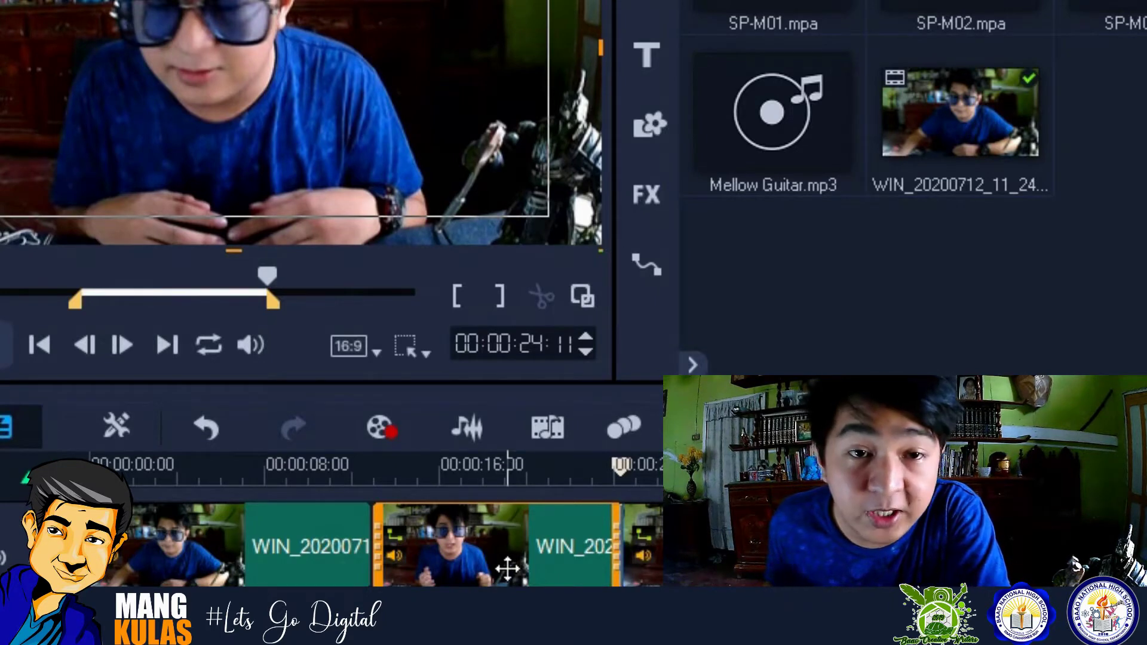
Delete the middle segment of the clip and play the project across the join from about 00:00:11:20
{"action": "key", "text": "Delete"}
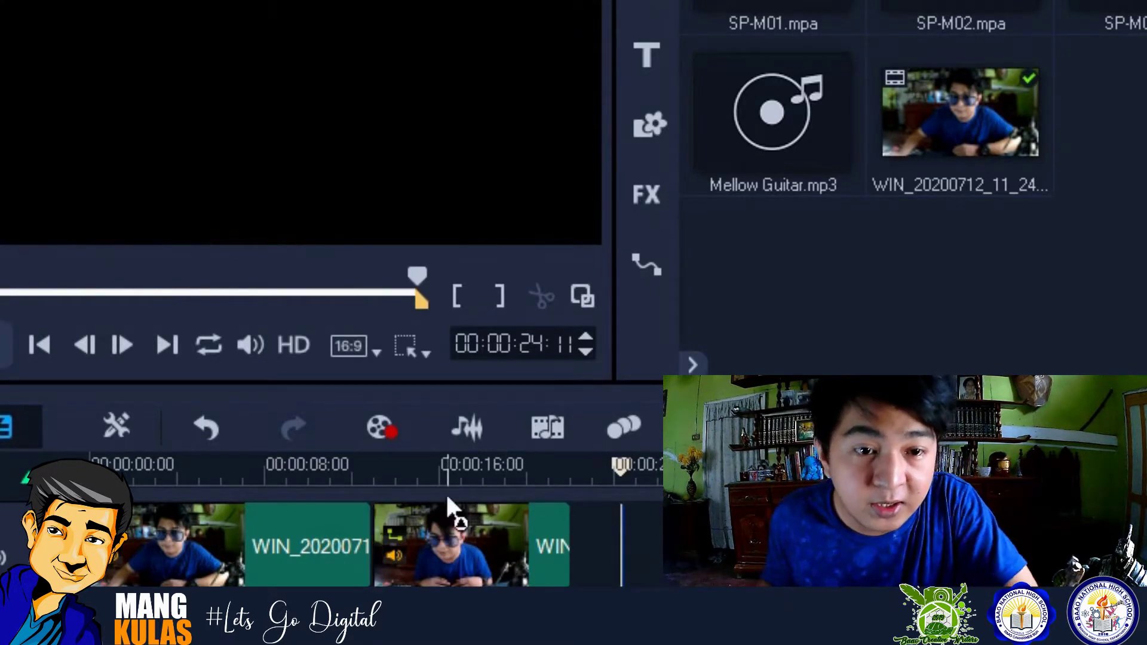
{"action": "left_click", "coordinate": [349, 472]}
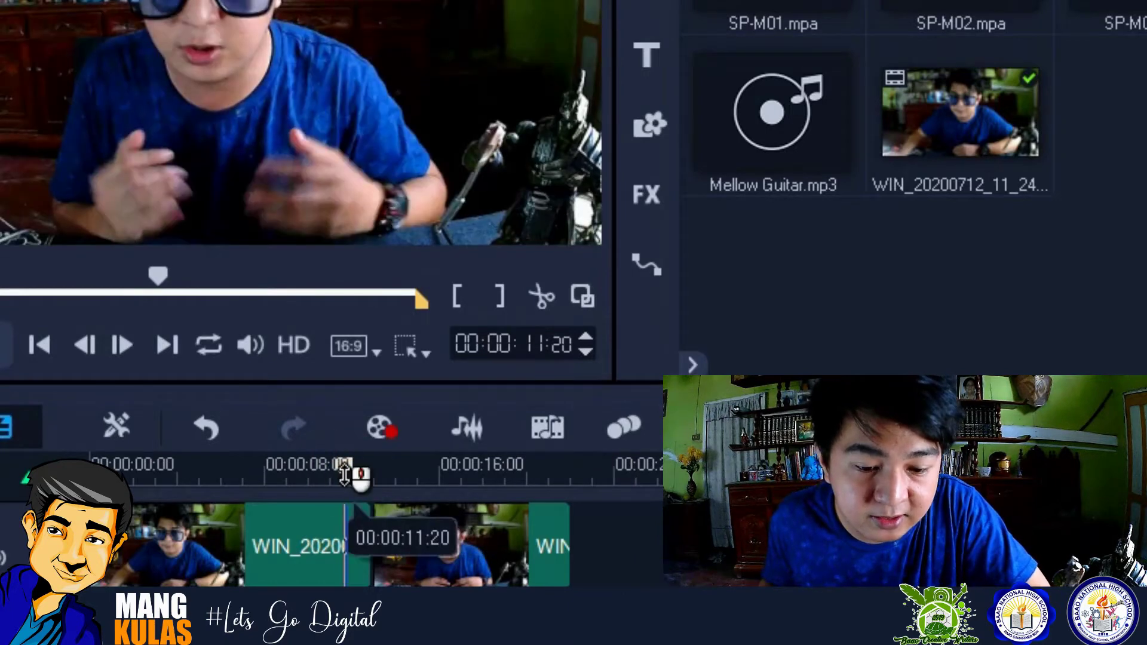
{"action": "key", "text": "space"}
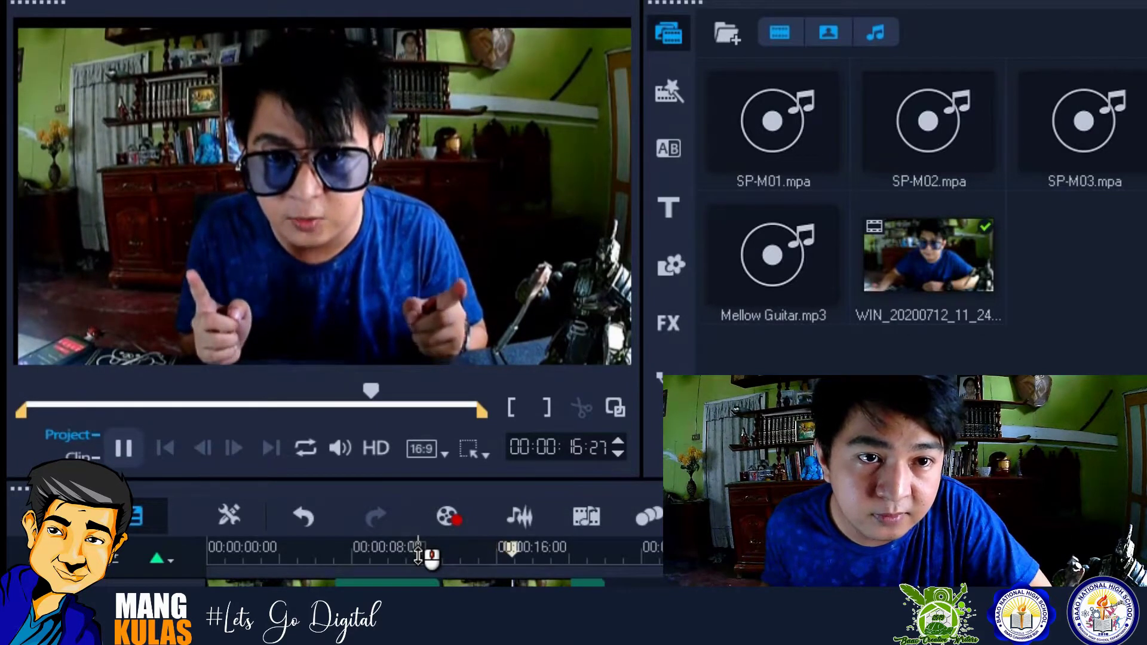
Find the frame just after the join between the two clips and split the second clip at 00:00:13:04
{"action": "left_click", "coordinate": [472, 559]}
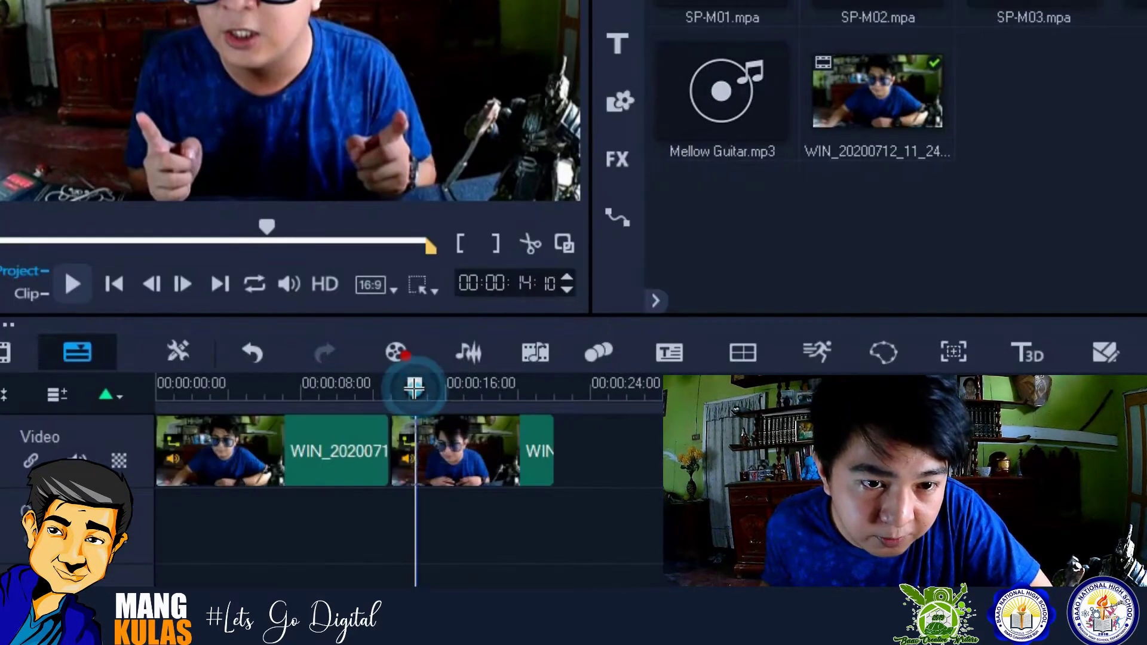
{"action": "left_click_drag", "start_coordinate": [466, 558], "coordinate": [447, 559]}
{"action": "left_click", "coordinate": [401, 465]}
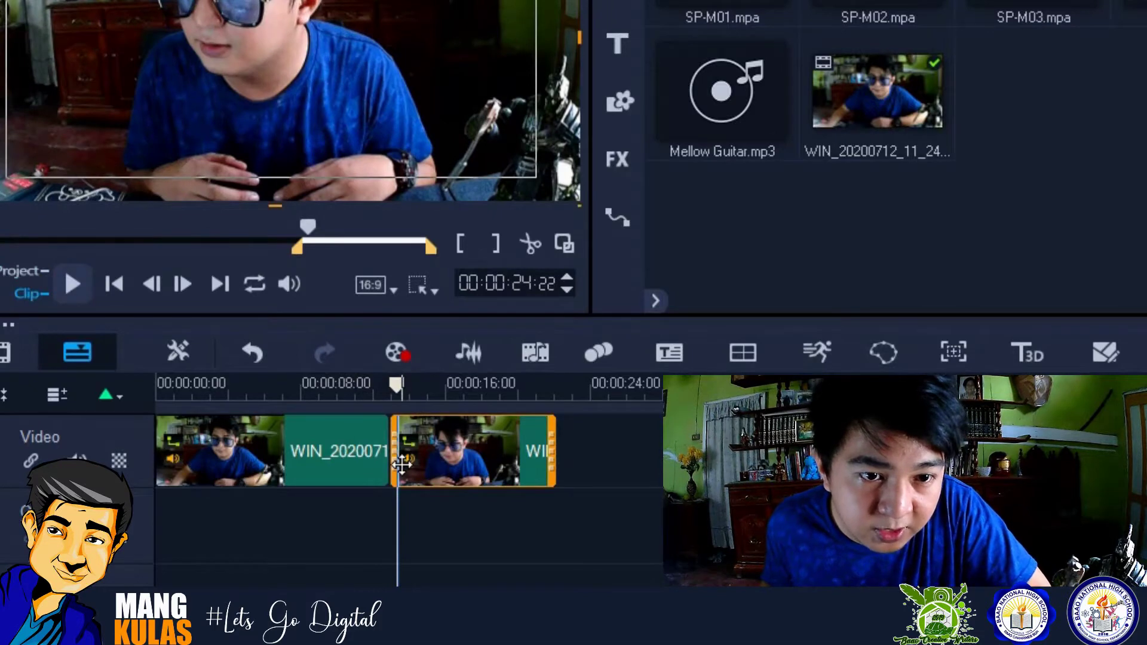
{"action": "scroll", "coordinate": [401, 464], "scroll_direction": "up", "scroll_amount": 3}
{"action": "scroll", "coordinate": [402, 464], "scroll_direction": "down", "scroll_amount": 2}
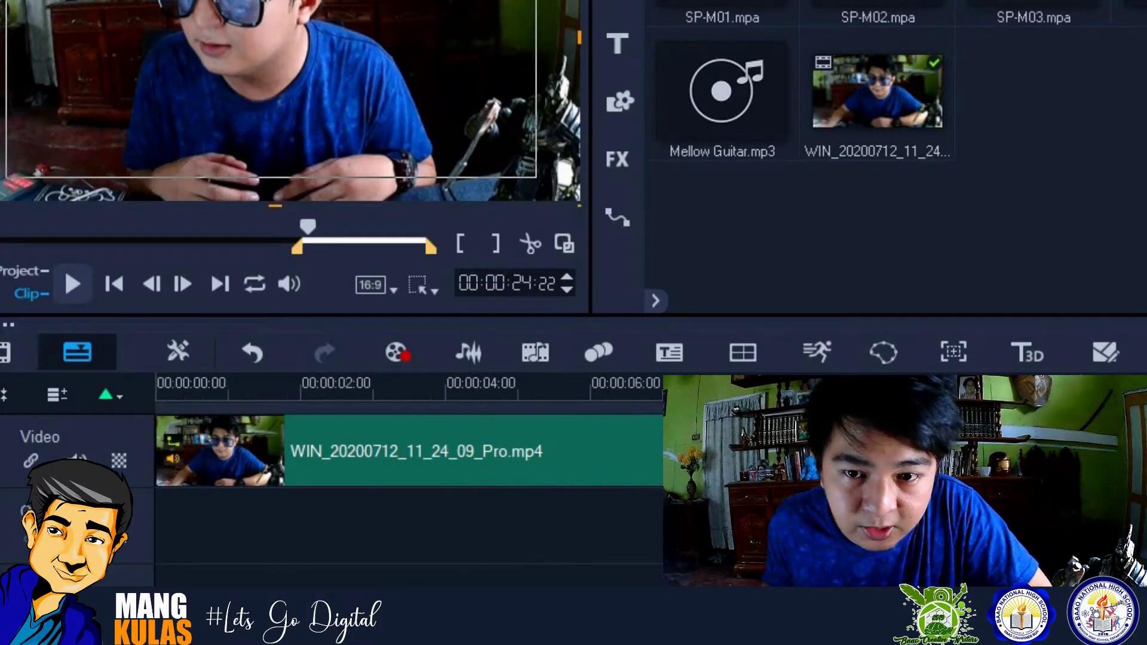
{"action": "scroll", "coordinate": [402, 464], "scroll_direction": "down", "scroll_amount": 1}
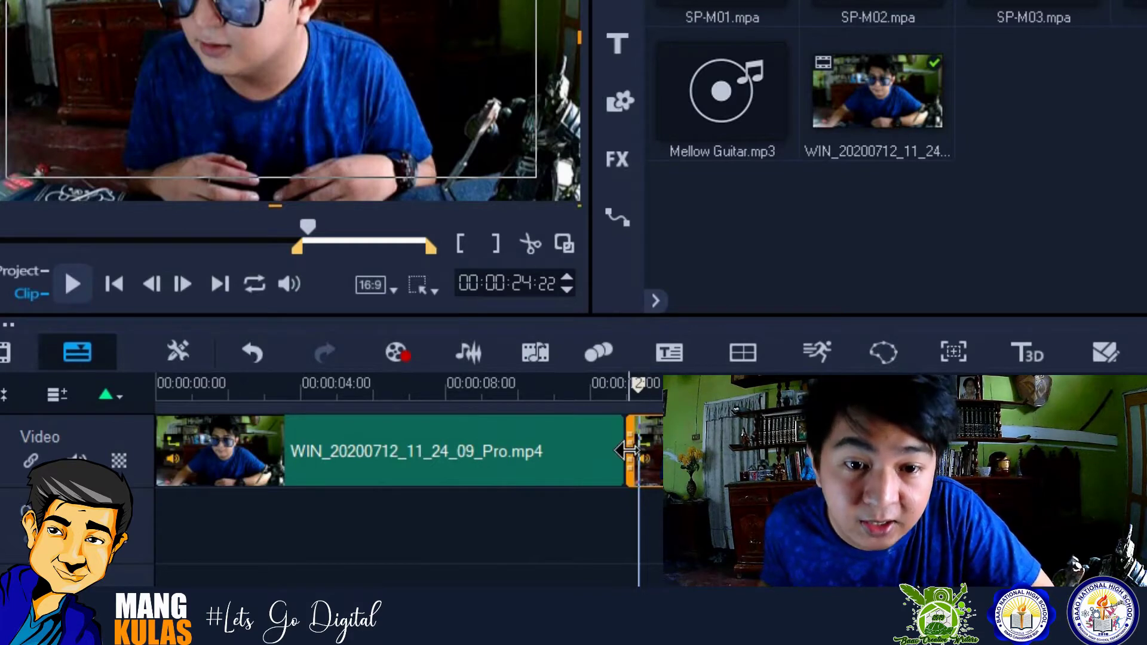
{"action": "mouse_move", "coordinate": [627, 451]}
{"action": "left_mouse_down"}
{"action": "mouse_move", "coordinate": [643, 455]}
{"action": "mouse_move", "coordinate": [627, 445]}
{"action": "left_mouse_up"}
{"action": "left_click", "coordinate": [578, 386]}
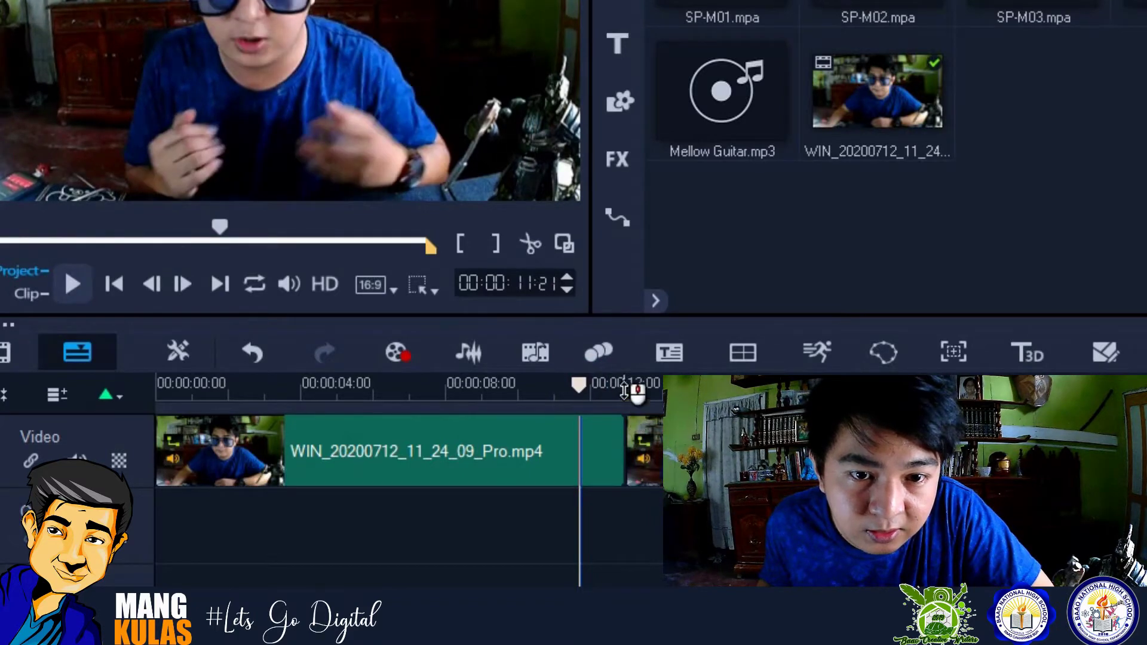
{"action": "left_click_drag", "start_coordinate": [588, 384], "coordinate": [630, 428]}
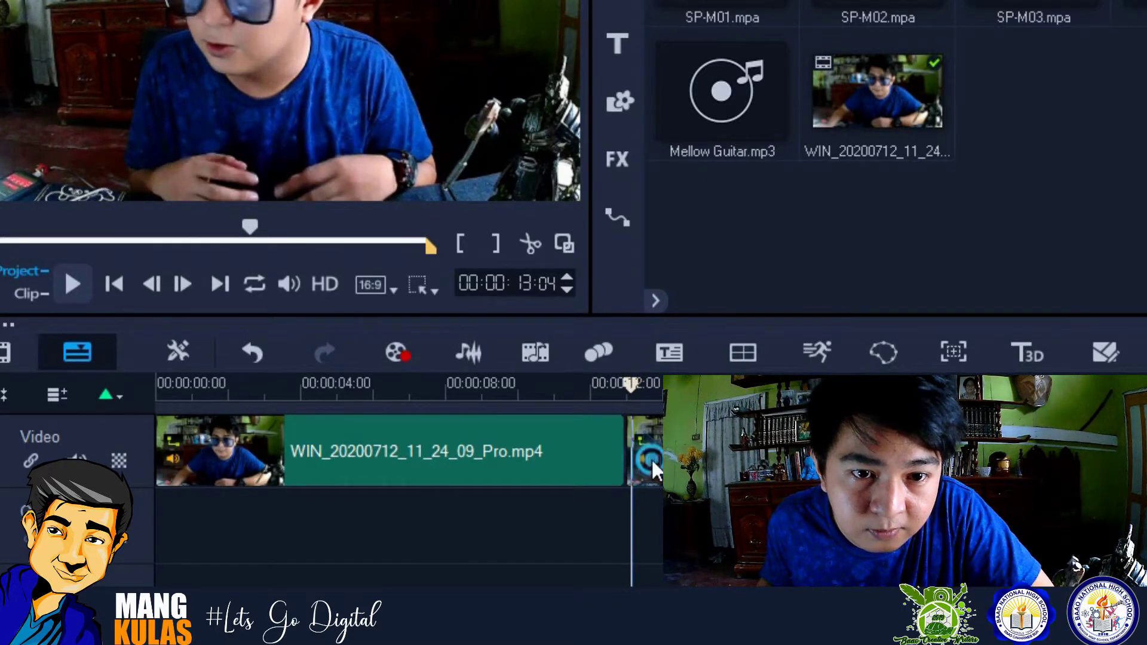
{"action": "left_click", "coordinate": [536, 250]}
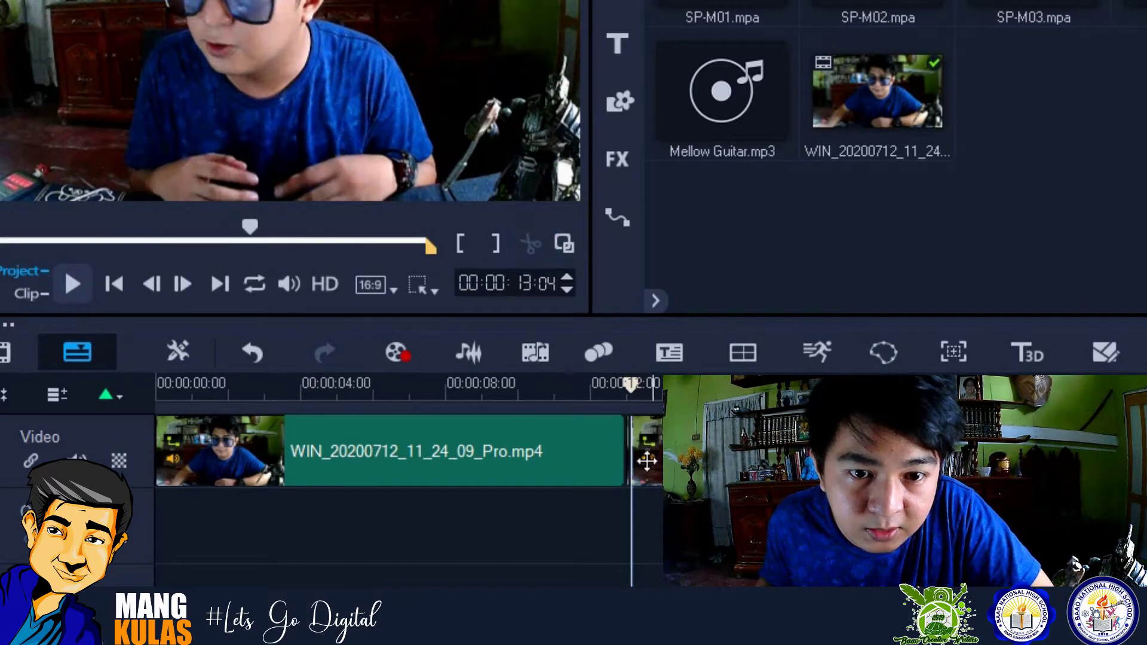
Play the project across the join from about 00:00:09:16
{"action": "scroll", "coordinate": [637, 461], "scroll_direction": "up", "scroll_amount": 3}
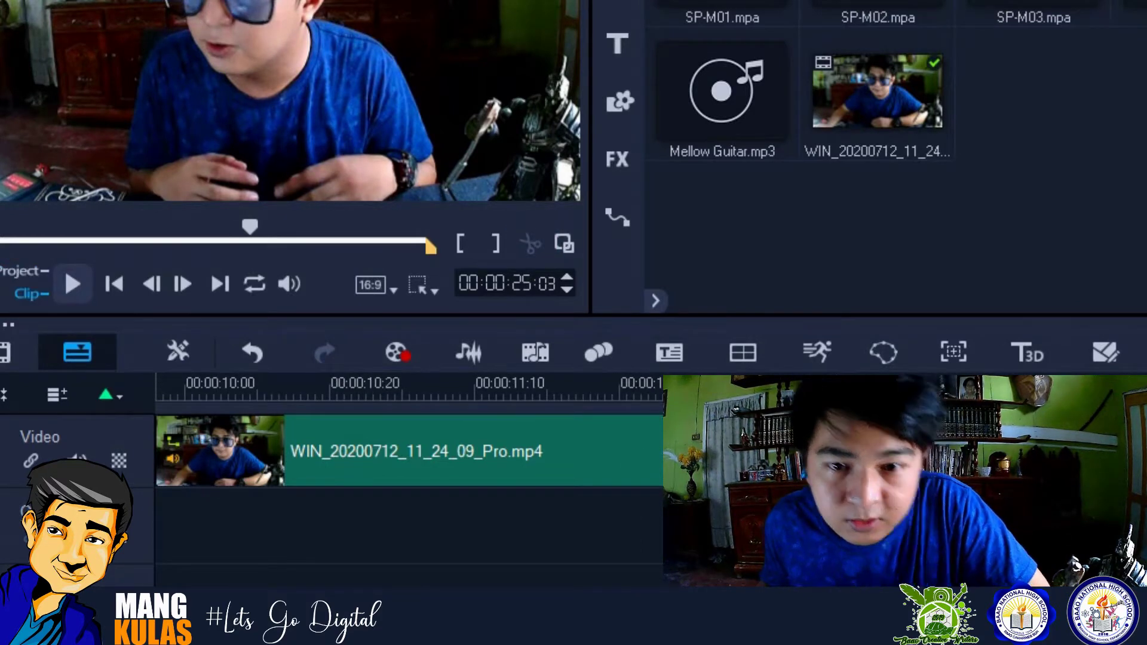
{"action": "scroll", "coordinate": [497, 422], "scroll_direction": "down", "scroll_amount": 3}
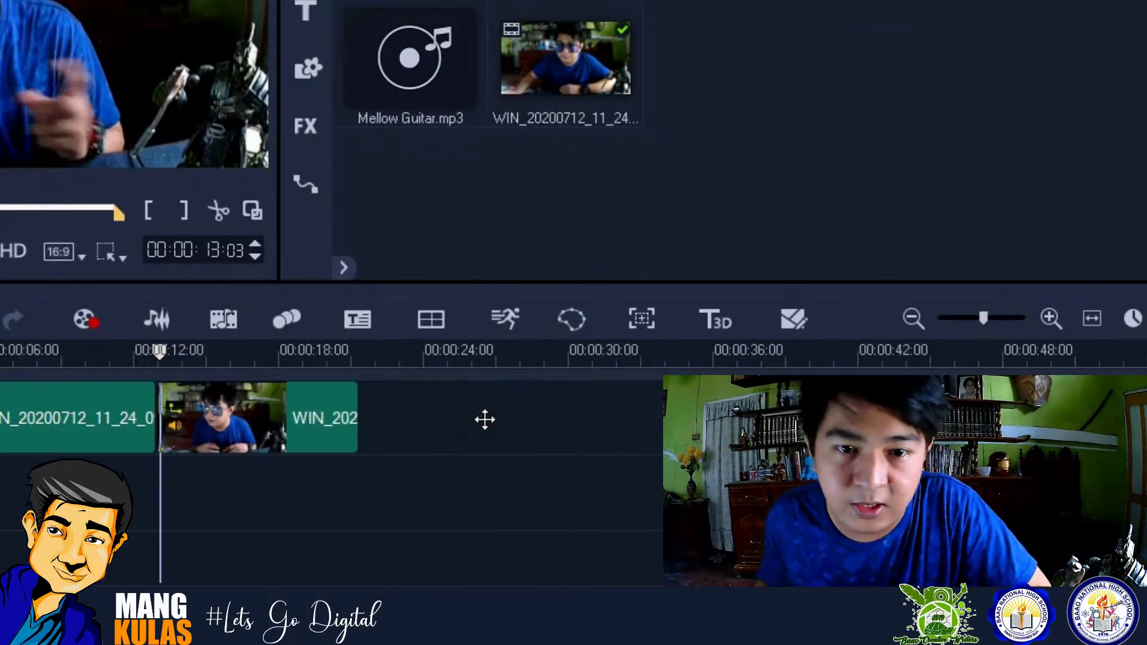
{"action": "left_click_drag", "start_coordinate": [82, 363], "coordinate": [74, 362]}
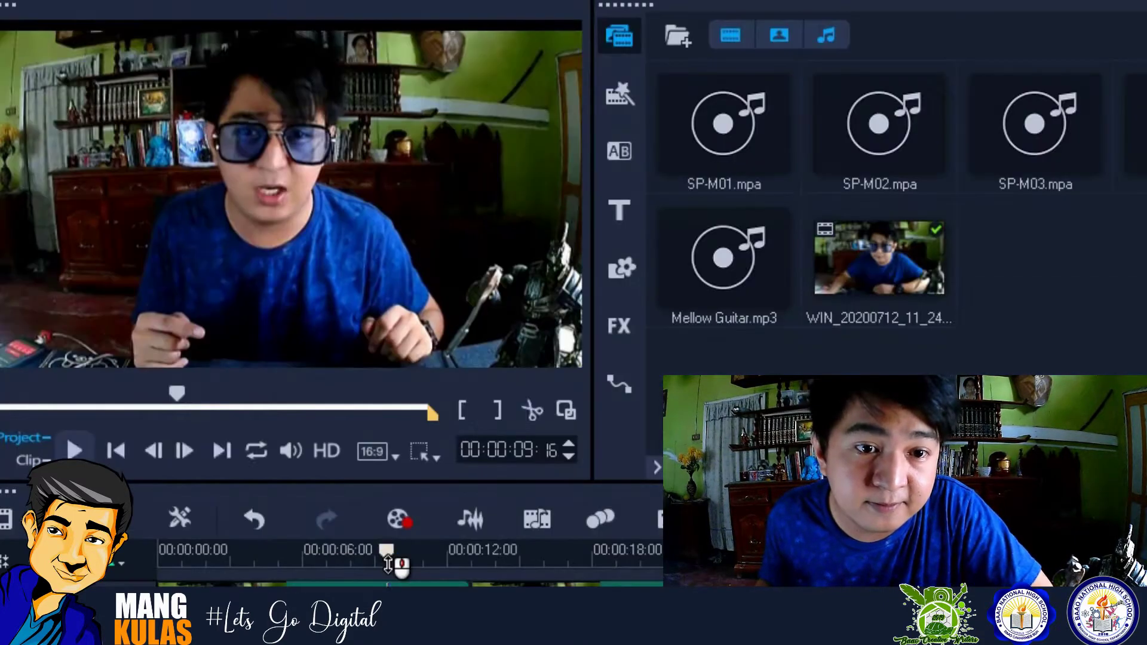
{"action": "key", "text": "space"}
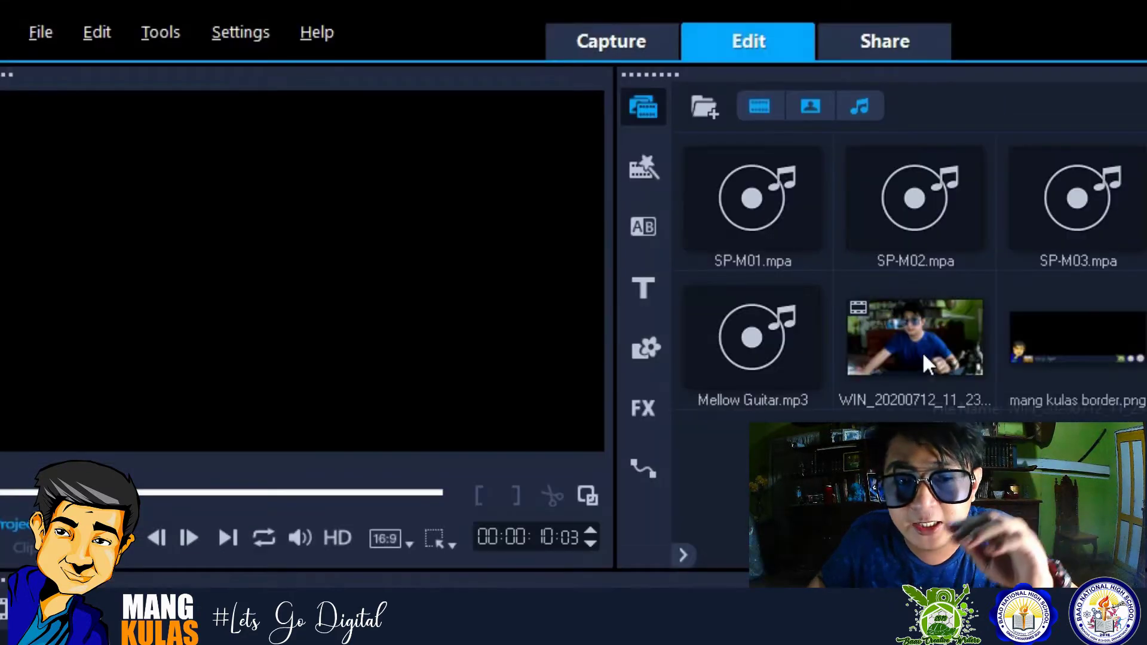
Place WIN_20200712_11_23_30_Pro.mp4 at the start of the video track and mang kulas border.png on the overlay track beneath it
{"action": "left_click_drag", "start_coordinate": [915, 339], "coordinate": [292, 644]}
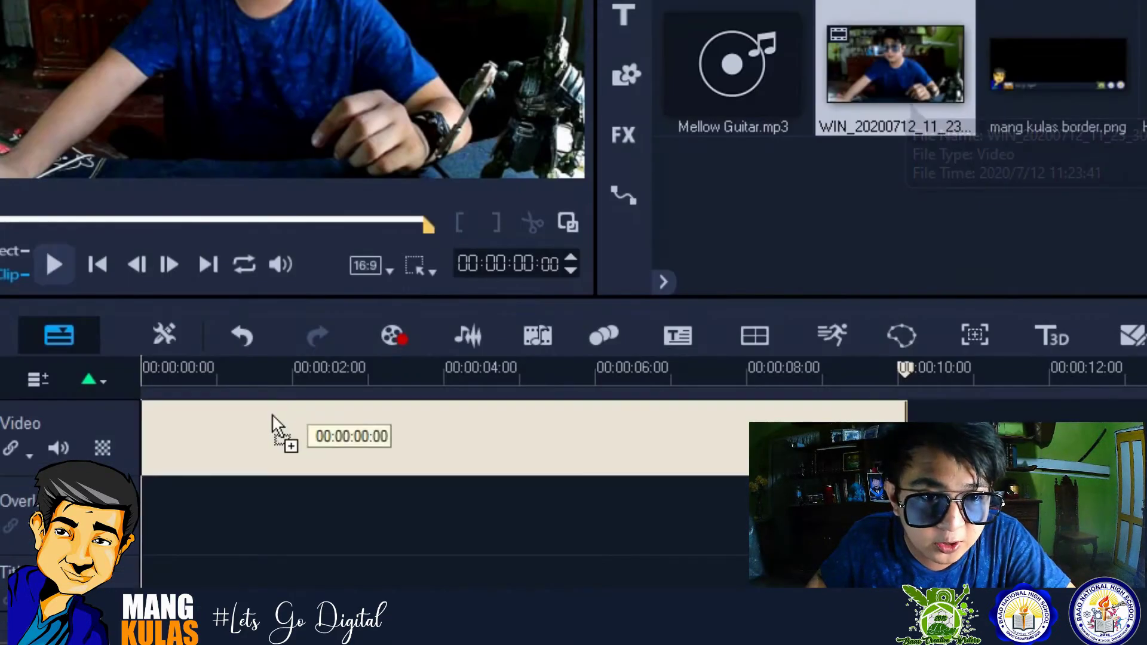
{"action": "left_click_drag", "start_coordinate": [271, 418], "coordinate": [239, 436]}
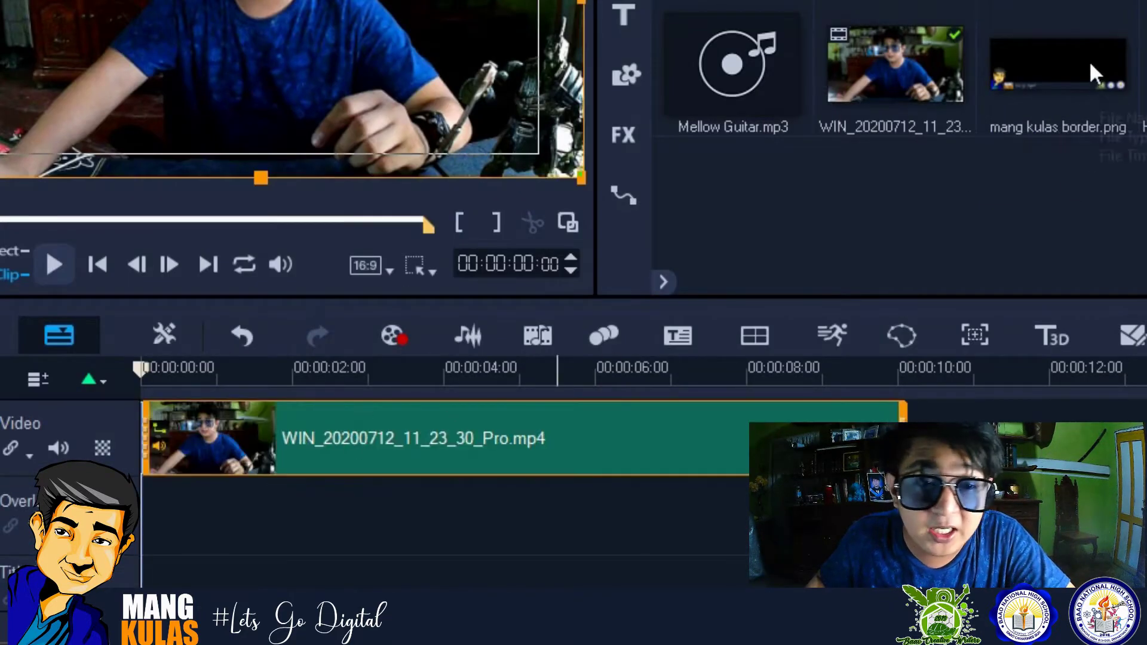
{"action": "left_click_drag", "start_coordinate": [1091, 58], "coordinate": [150, 522]}
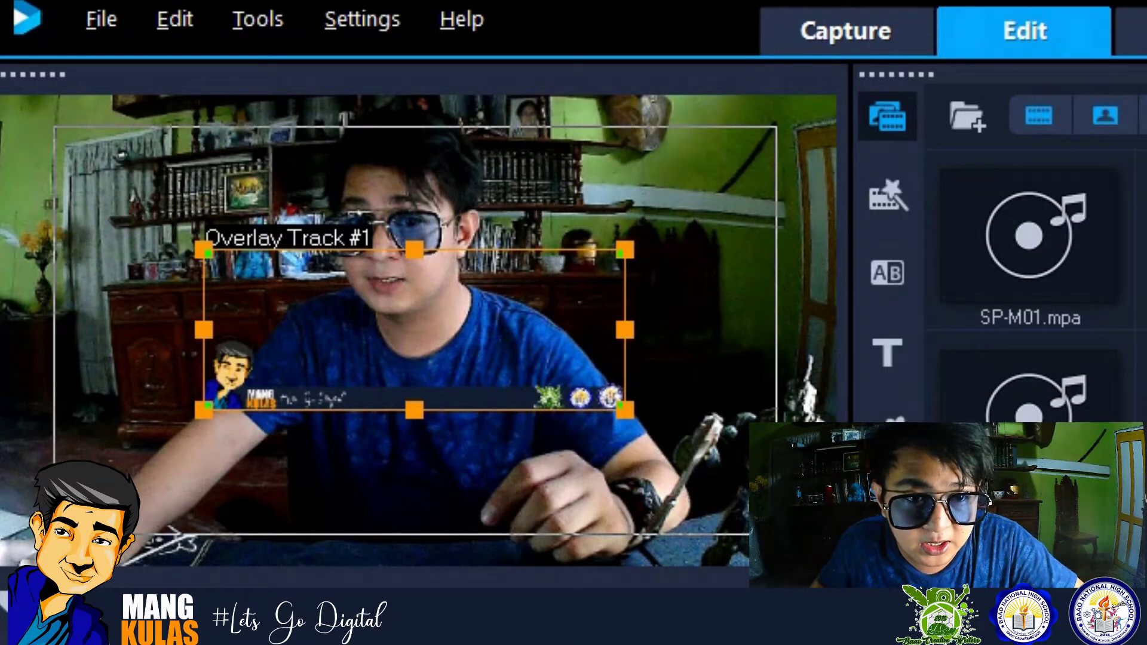
Extend the border image to the video's end at 00:00:10:03 and enlarge it from the frame's lower-left corner to the full frame width
{"action": "left_click_drag", "start_coordinate": [394, 461], "coordinate": [1096, 495]}
{"action": "left_click_drag", "start_coordinate": [1096, 460], "coordinate": [1092, 461]}
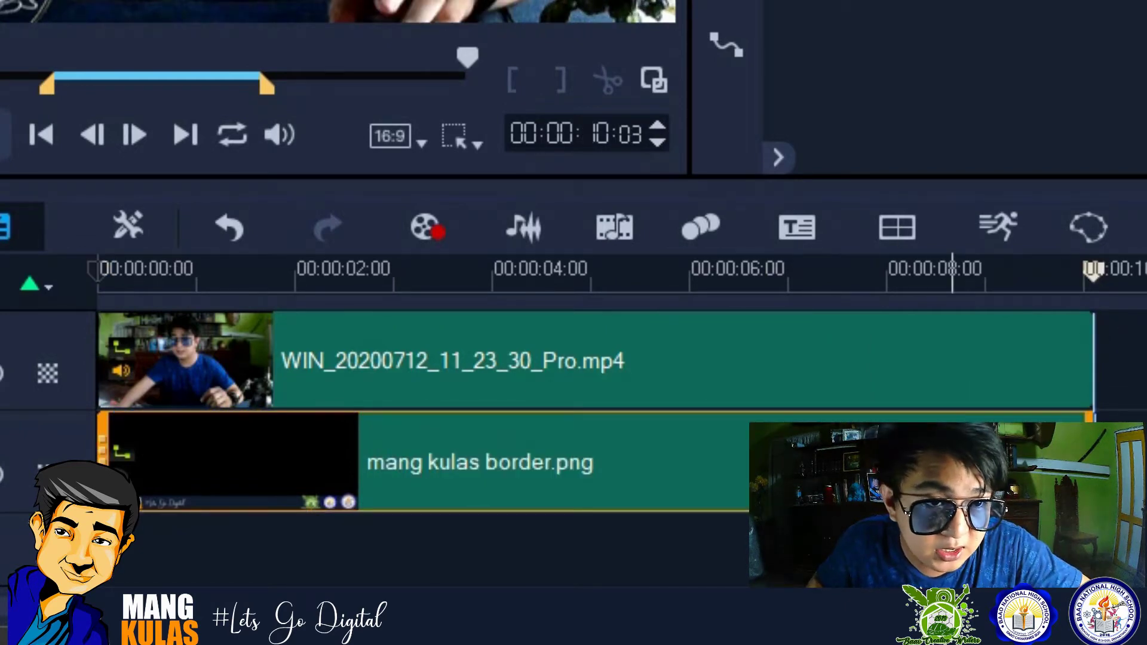
{"action": "left_click_drag", "start_coordinate": [505, 300], "coordinate": [338, 436]}
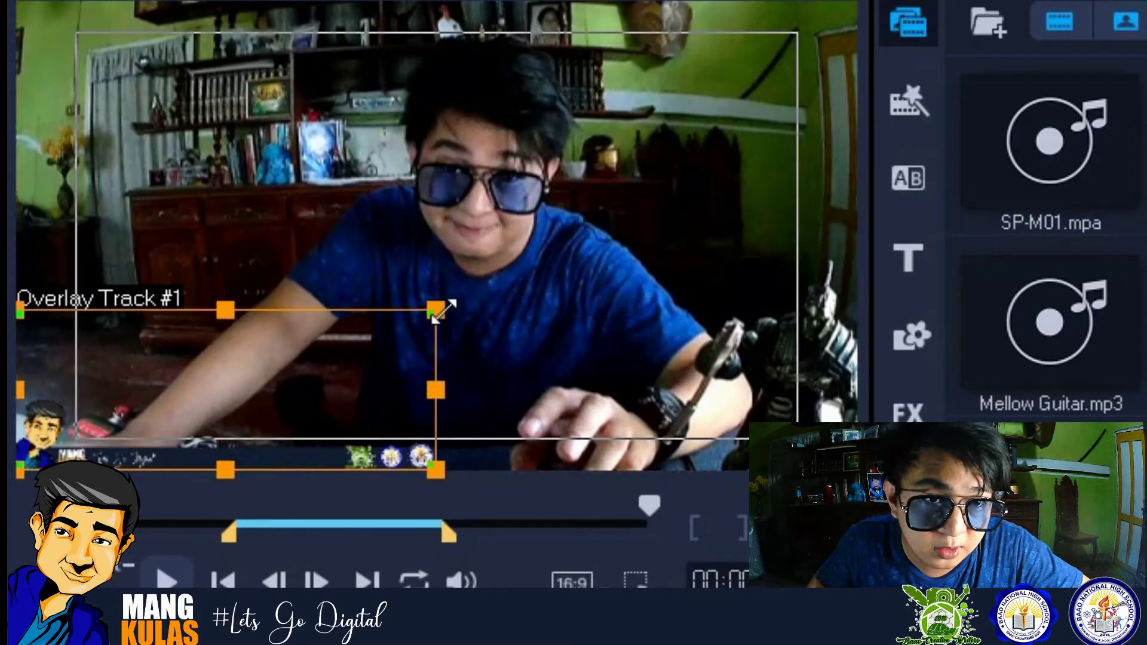
{"action": "left_click_drag", "start_coordinate": [436, 312], "coordinate": [869, 165]}
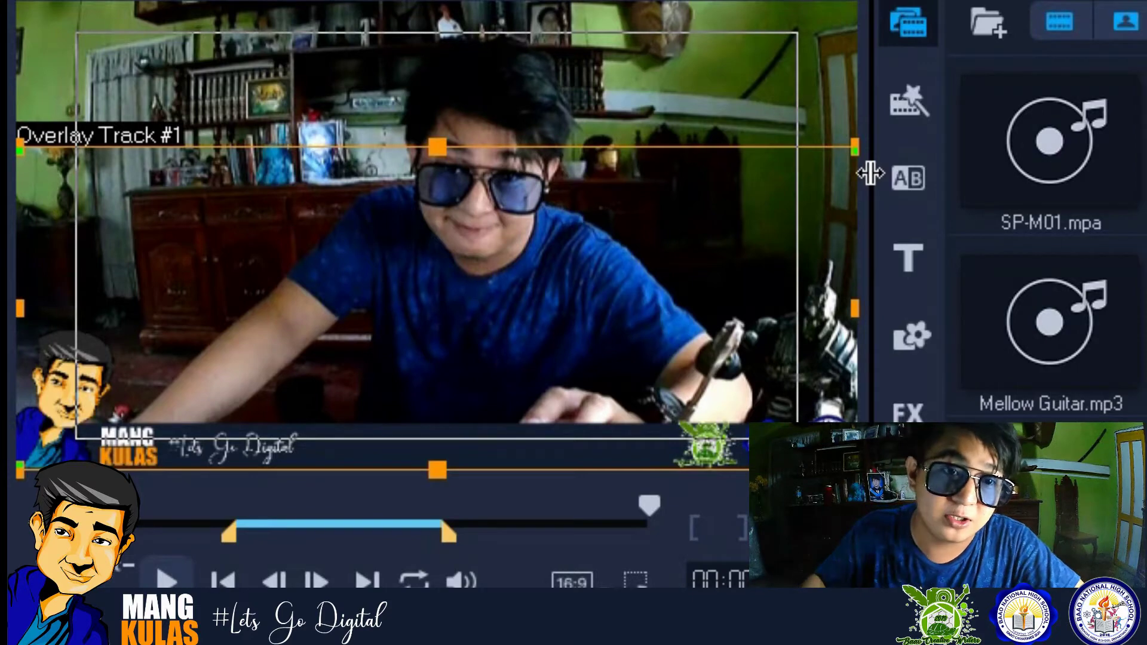
{"action": "key", "text": "Escape"}
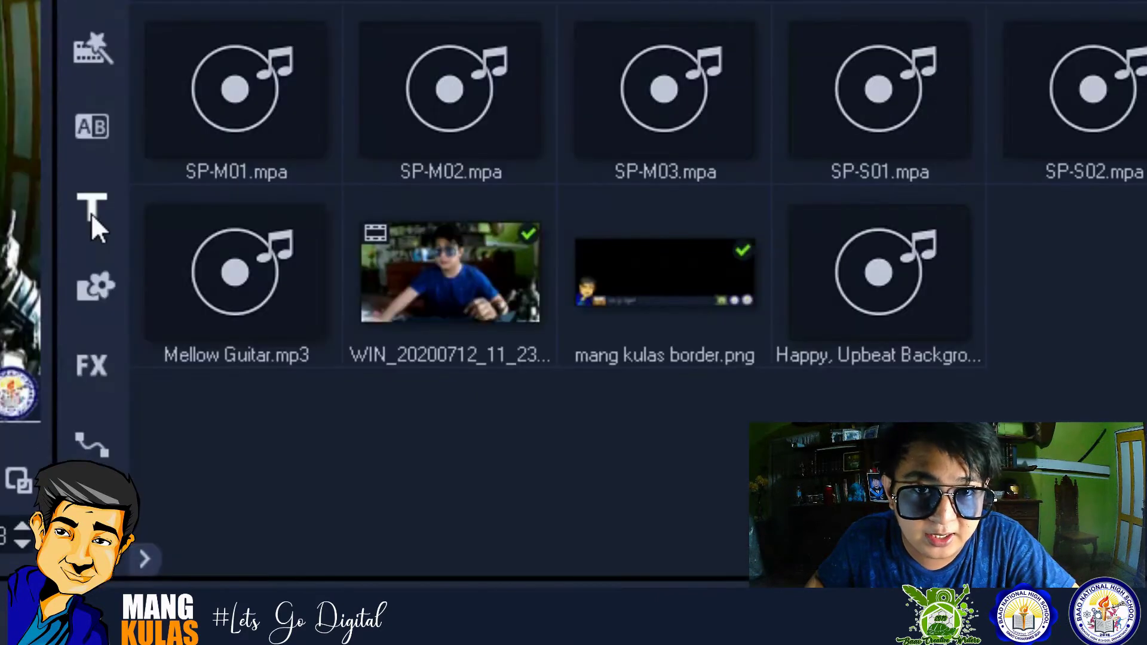
Browse the Title preset library and add the multicoloured "Lorem | ipsum" title to My Favorites
{"action": "left_click", "coordinate": [429, 197]}
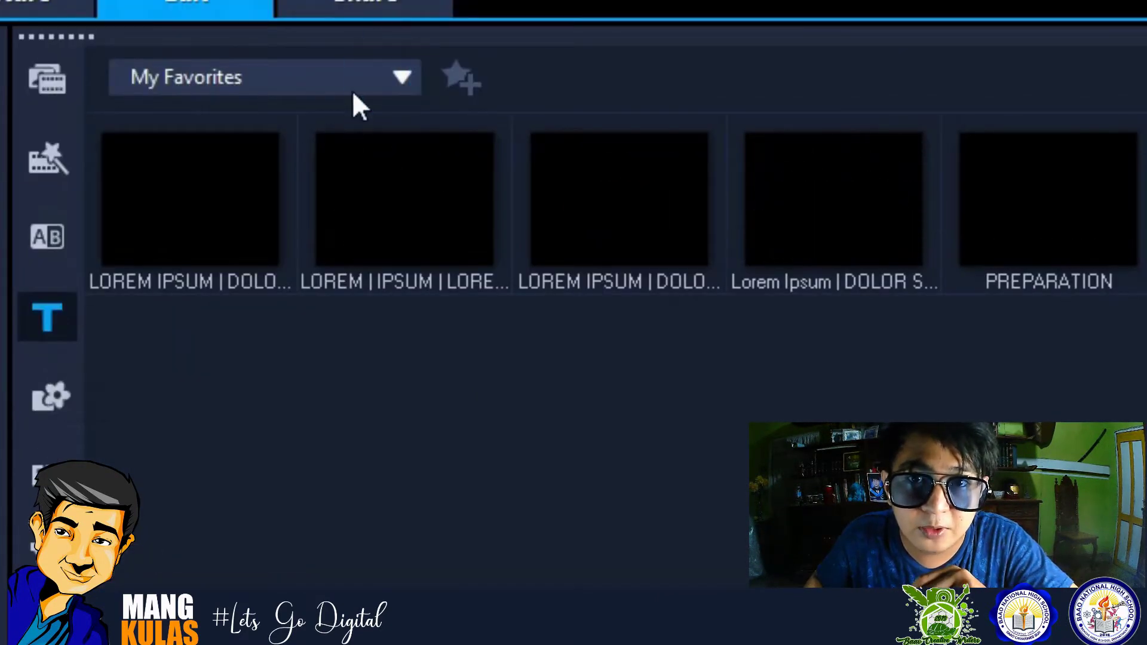
{"action": "left_click", "coordinate": [399, 79]}
{"action": "left_click", "coordinate": [345, 112]}
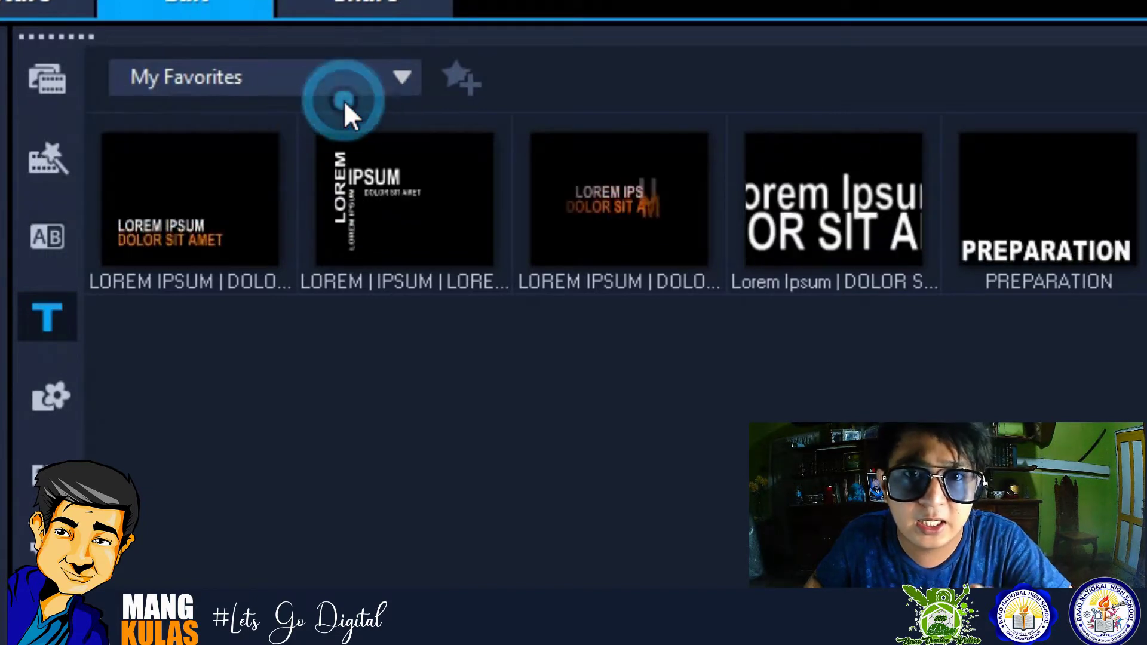
{"action": "scroll", "coordinate": [558, 274], "scroll_direction": "down", "scroll_amount": 6}
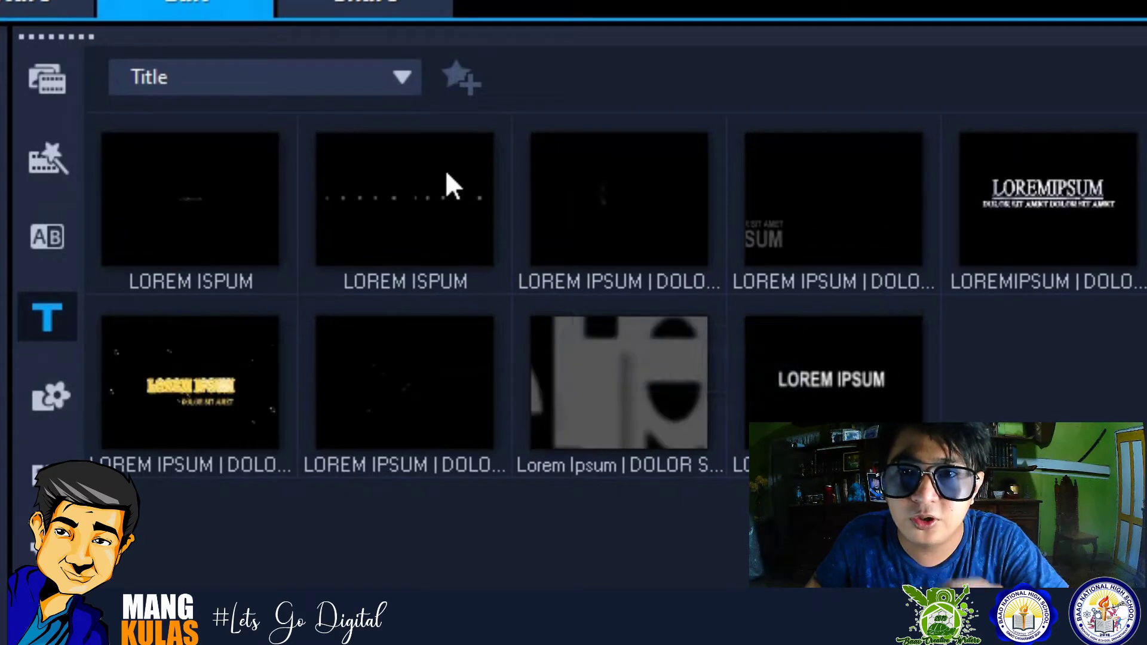
{"action": "scroll", "coordinate": [428, 224], "scroll_direction": "up", "scroll_amount": 5}
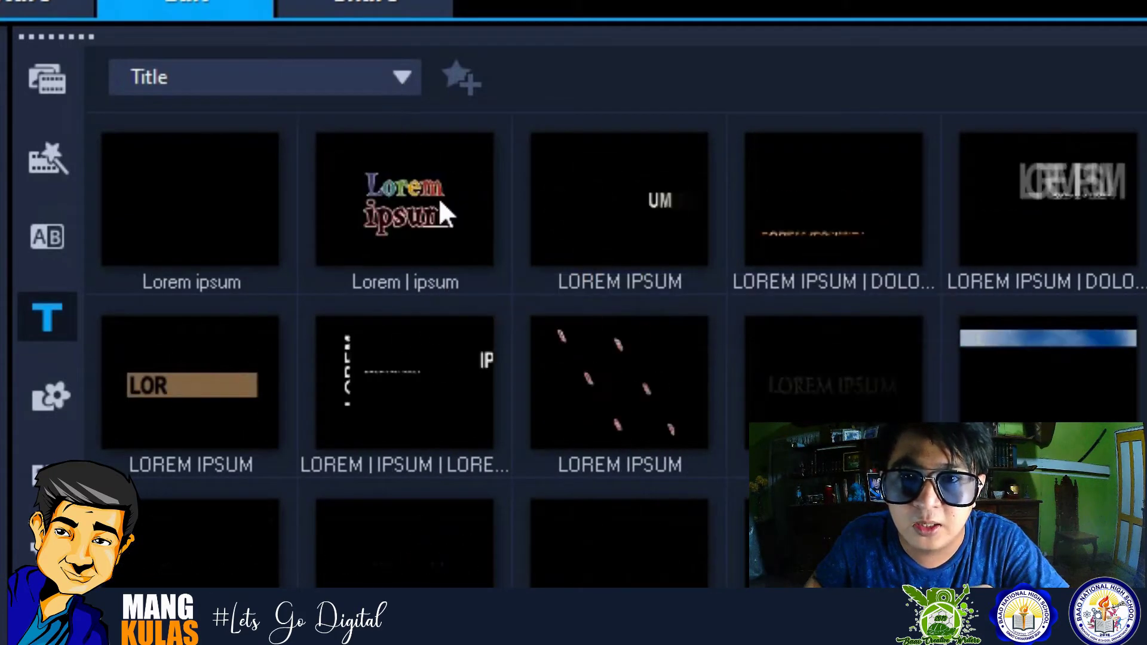
{"action": "left_click", "coordinate": [446, 226]}
{"action": "right_click", "coordinate": [443, 216]}
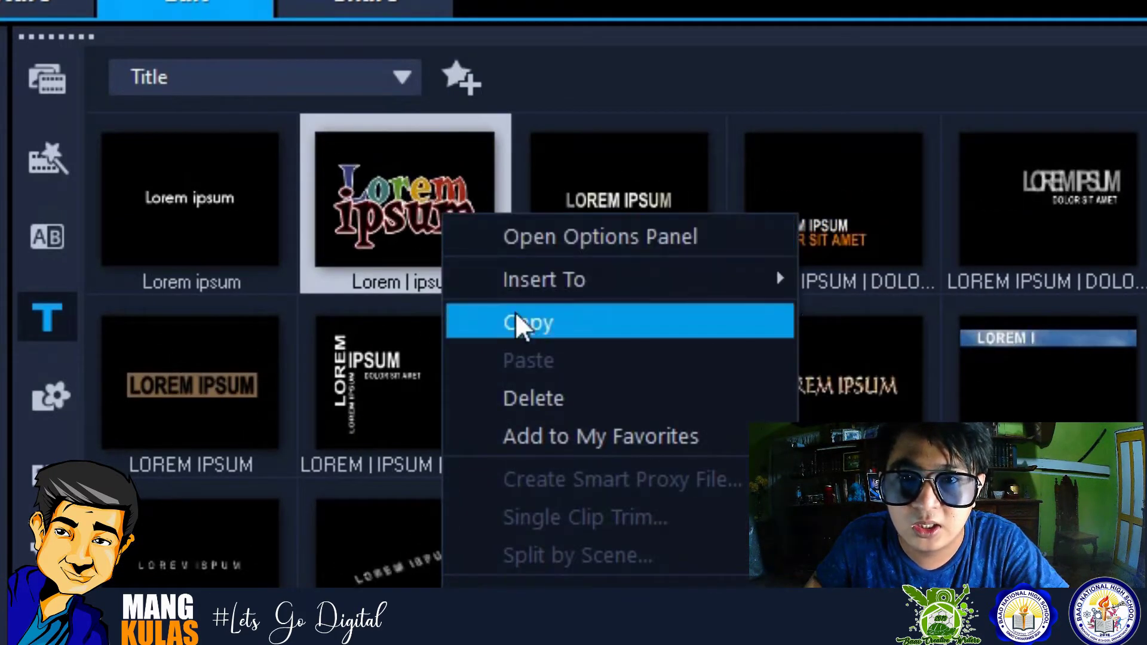
{"action": "left_click", "coordinate": [617, 449]}
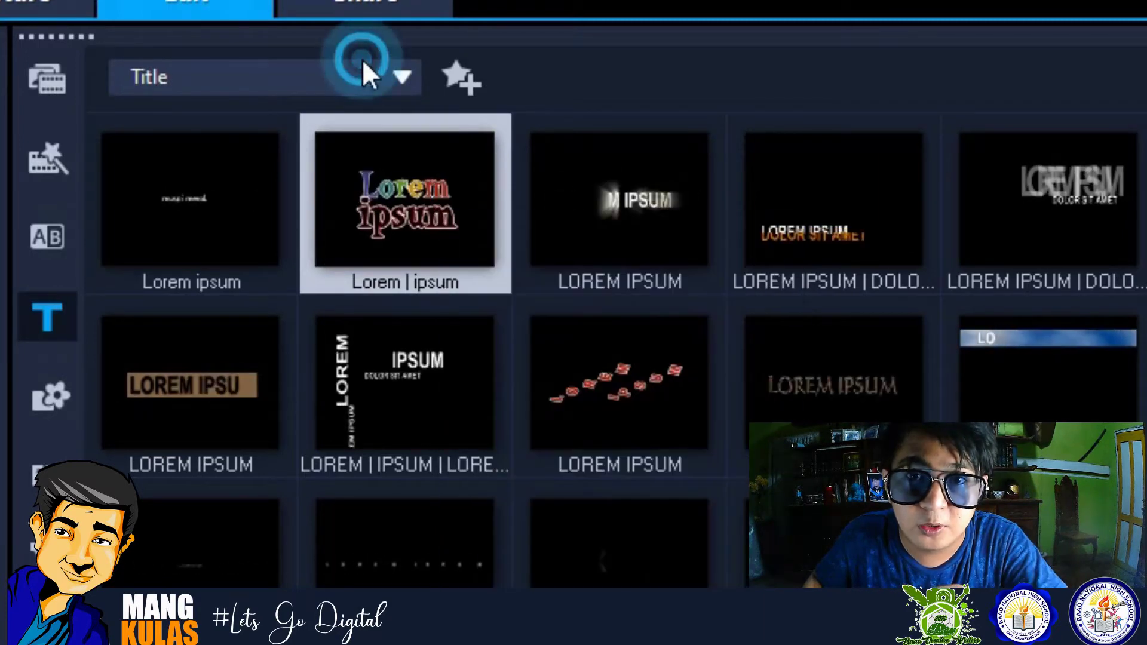
Take the white-and-orange "LOREM IPSUM | DOLOR SIT AMET" preset from My Favorites and place it near the start of the title track
{"action": "left_click", "coordinate": [389, 63]}
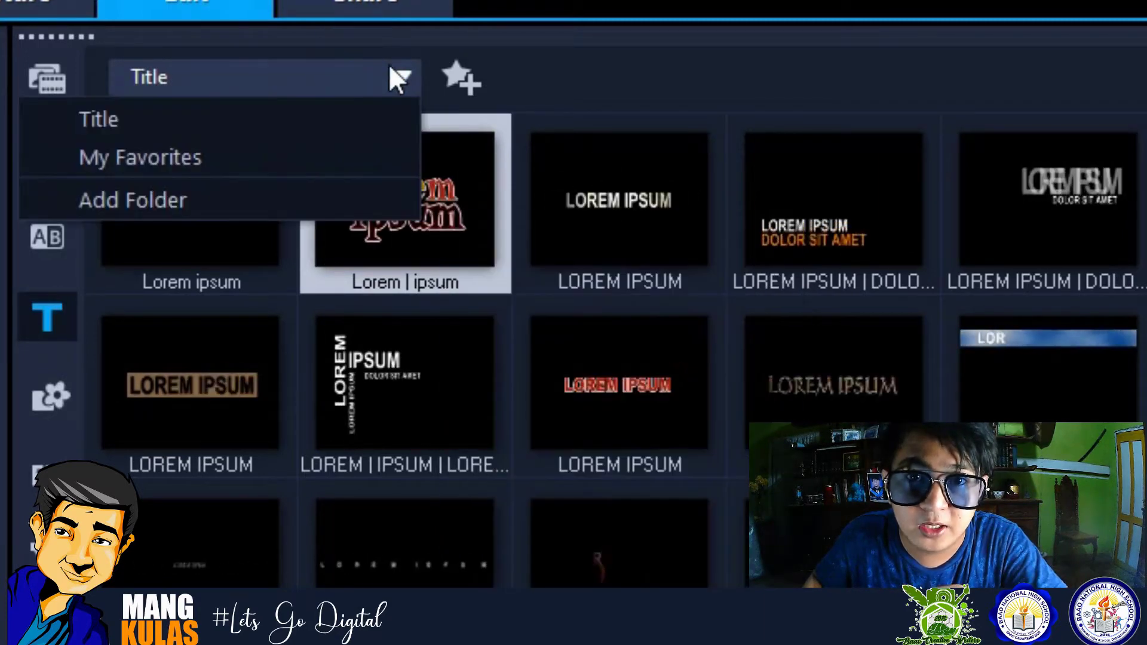
{"action": "left_click", "coordinate": [257, 159]}
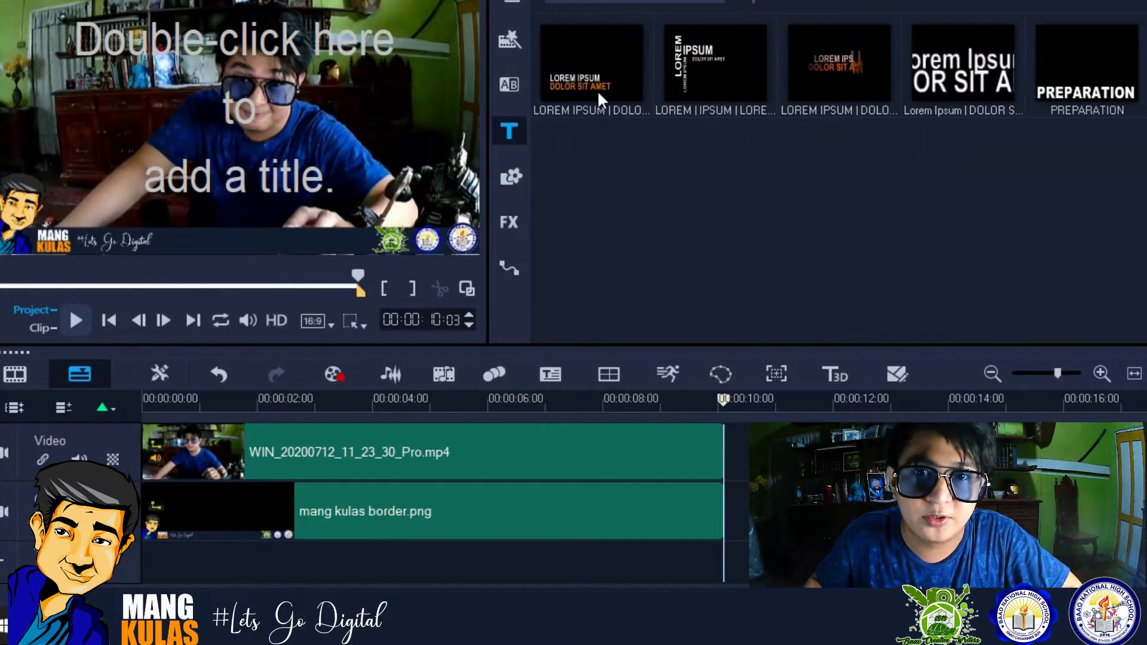
{"action": "left_click", "coordinate": [582, 64]}
{"action": "left_click_drag", "start_coordinate": [264, 469], "coordinate": [183, 563]}
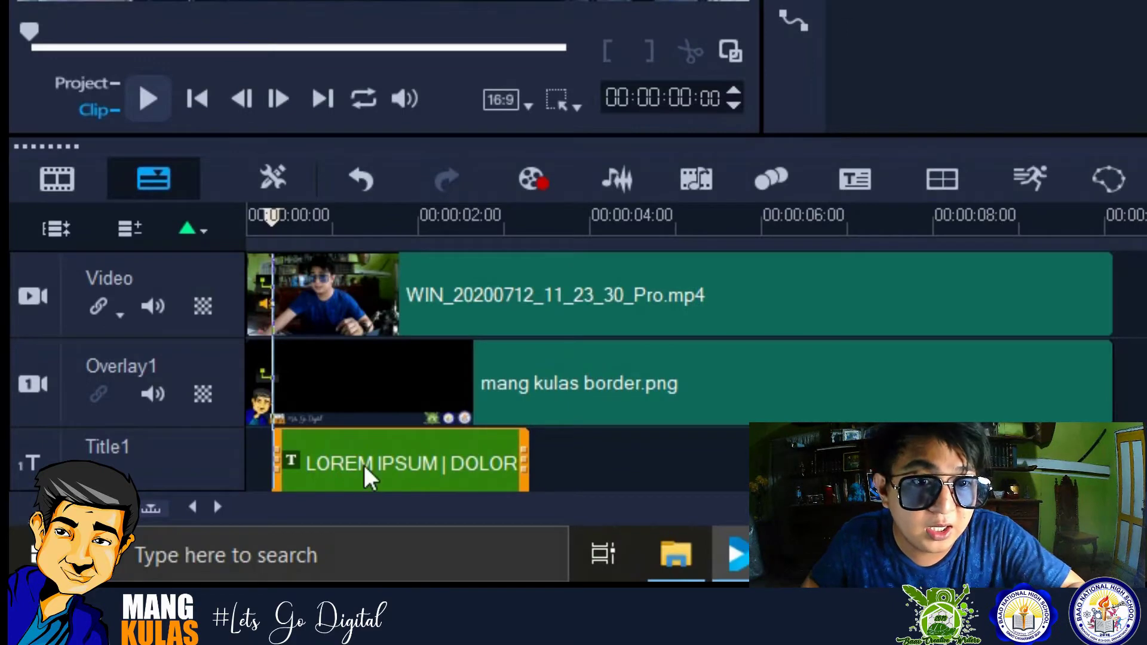
Open the placed title for text editing in the preview and select its whole "LOREM IPSUM" line
{"action": "left_click", "coordinate": [370, 455]}
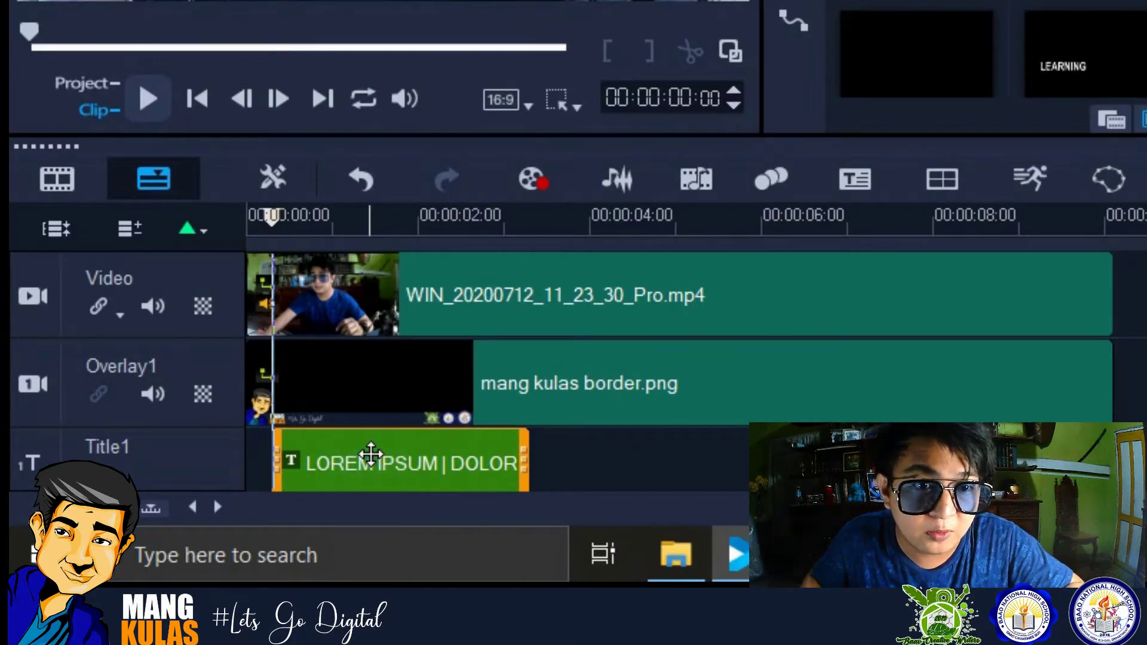
{"action": "left_click", "coordinate": [373, 460]}
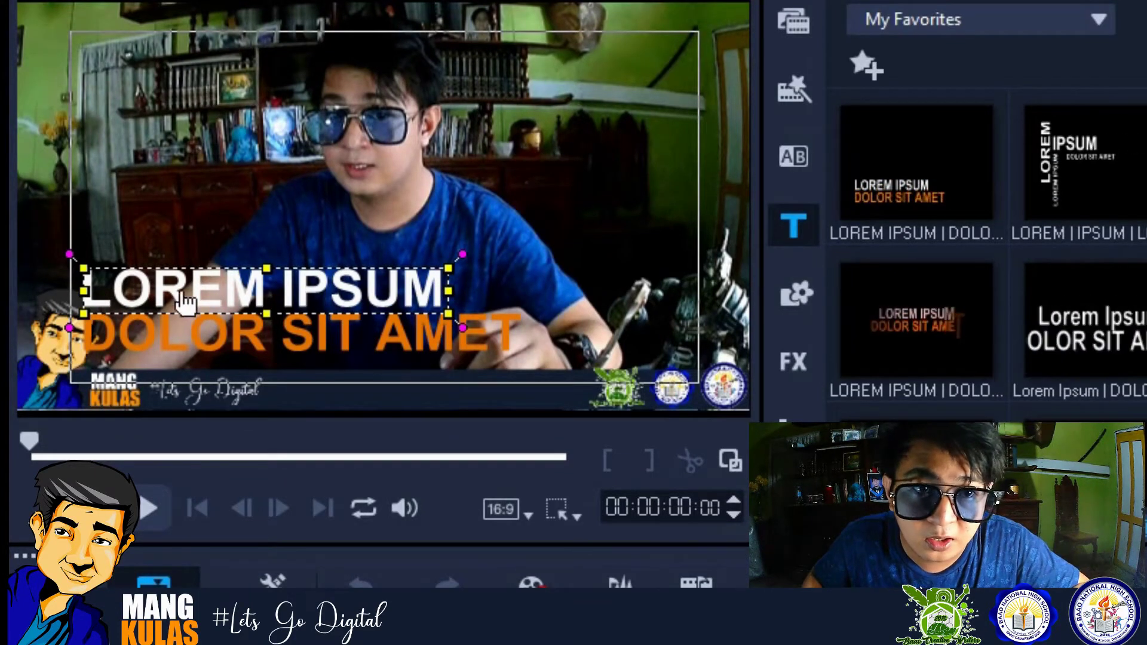
{"action": "left_click", "coordinate": [363, 287]}
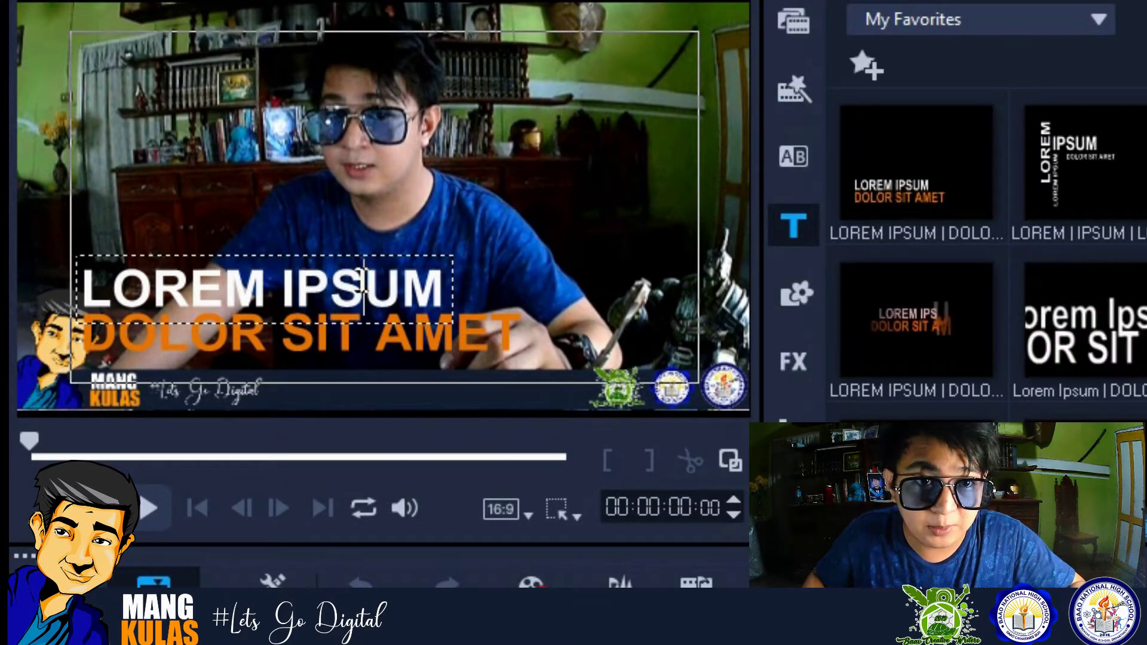
{"action": "left_click_drag", "start_coordinate": [427, 287], "coordinate": [59, 304]}
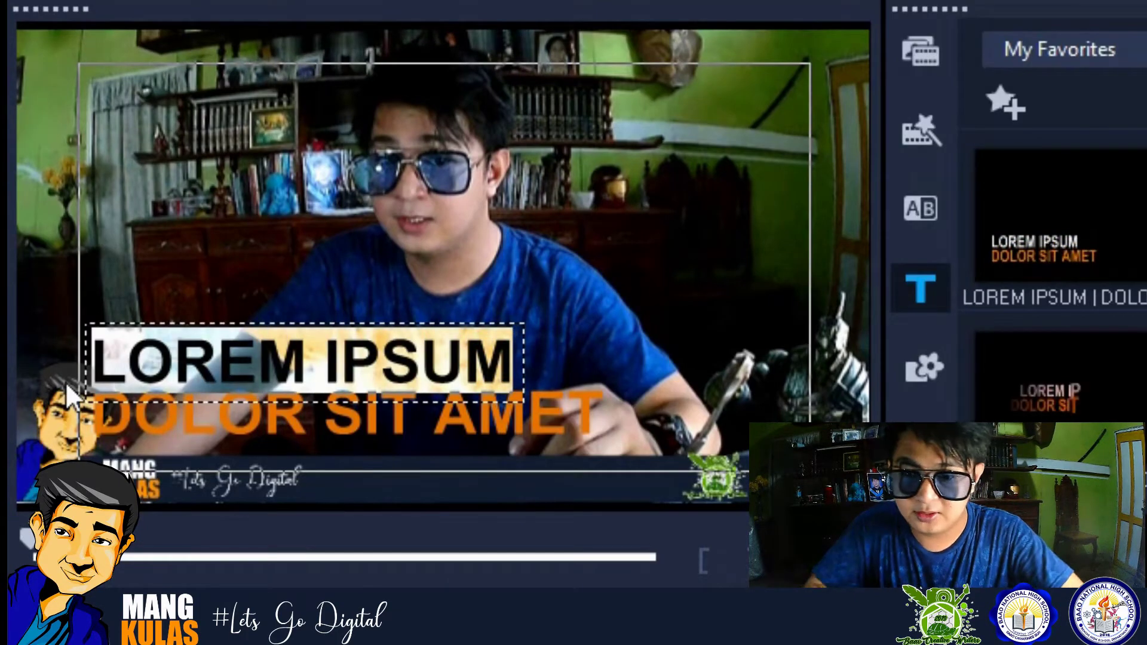
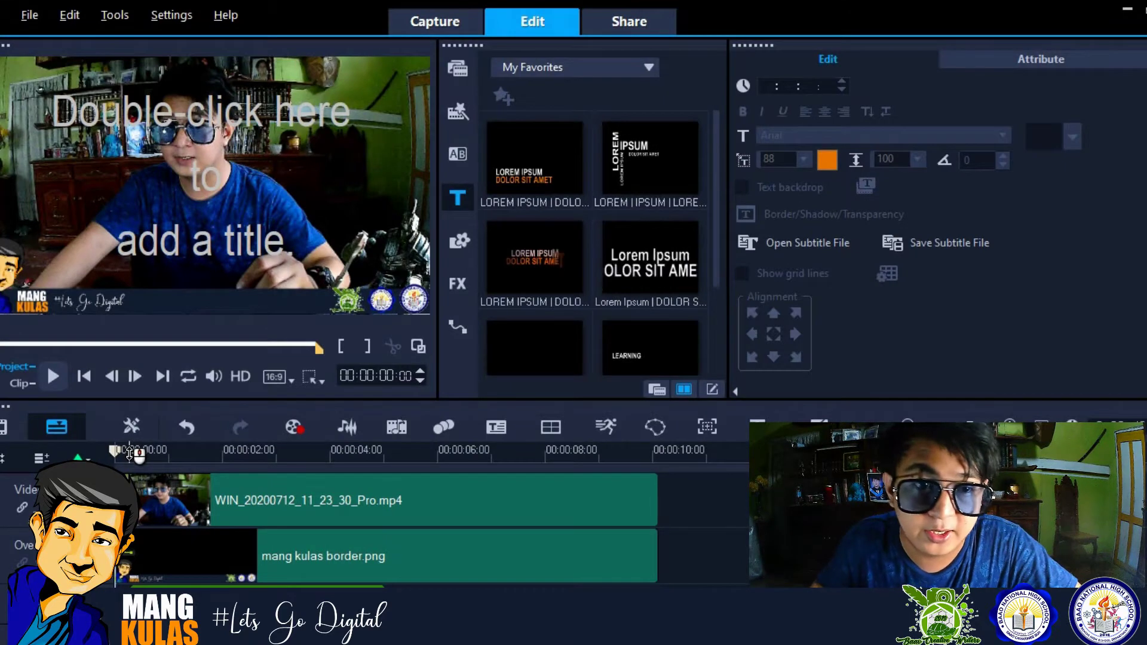
Move the "Video | Tutorial" title to start near 00:00:04:00 and play the project from 00:00:03:15
{"action": "key", "text": "space"}
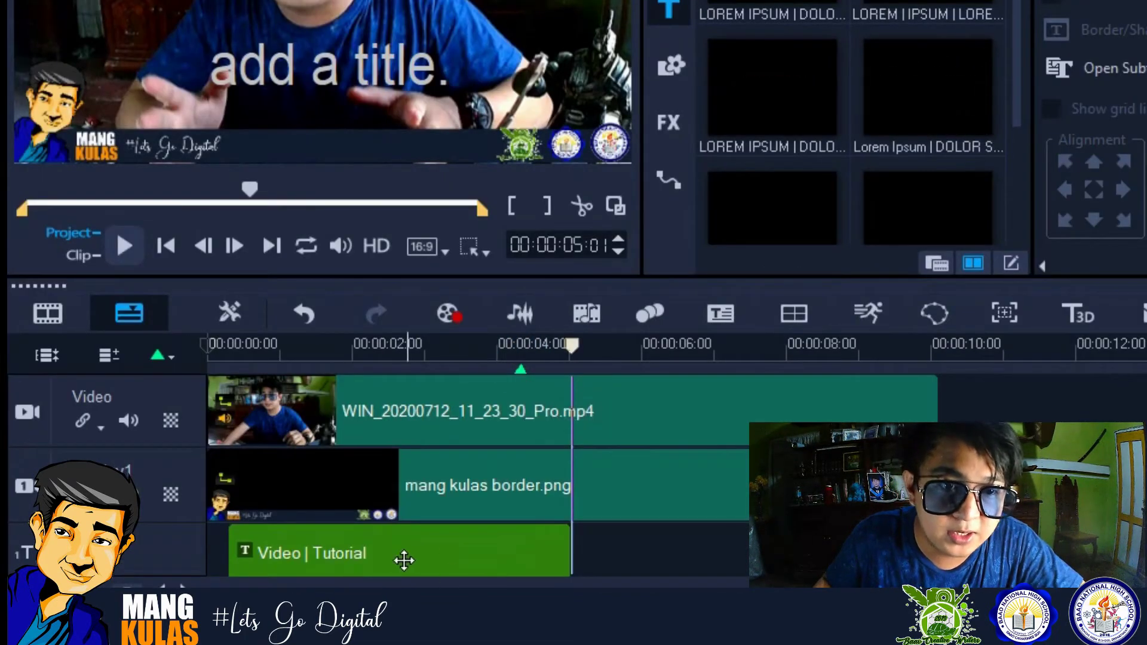
{"action": "left_click_drag", "start_coordinate": [404, 560], "coordinate": [461, 357]}
{"action": "left_click", "coordinate": [461, 356]}
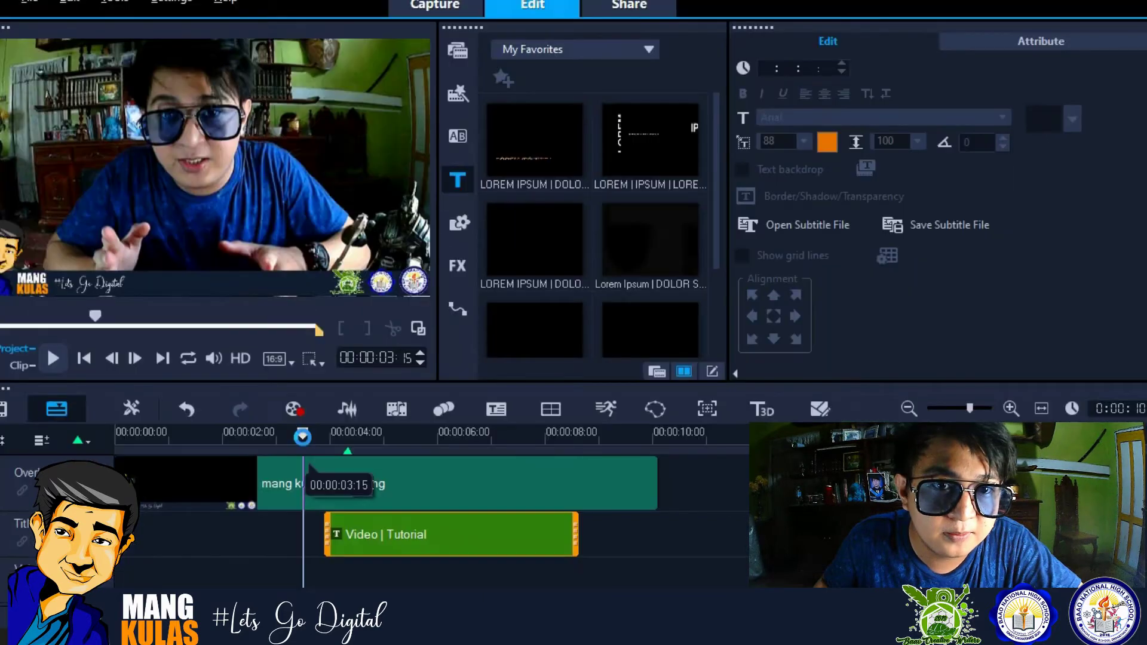
{"action": "key", "text": "space"}
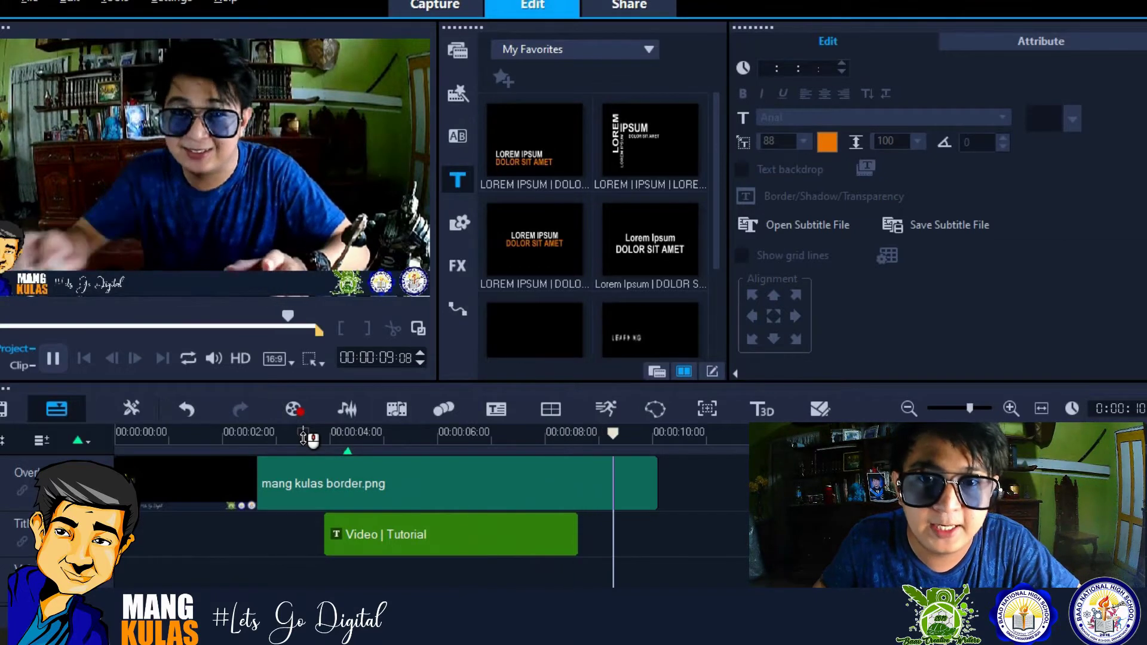
Stop playback, widen the media library and select the "Happy, Upbeat Background" music clip
{"action": "key", "text": "space"}
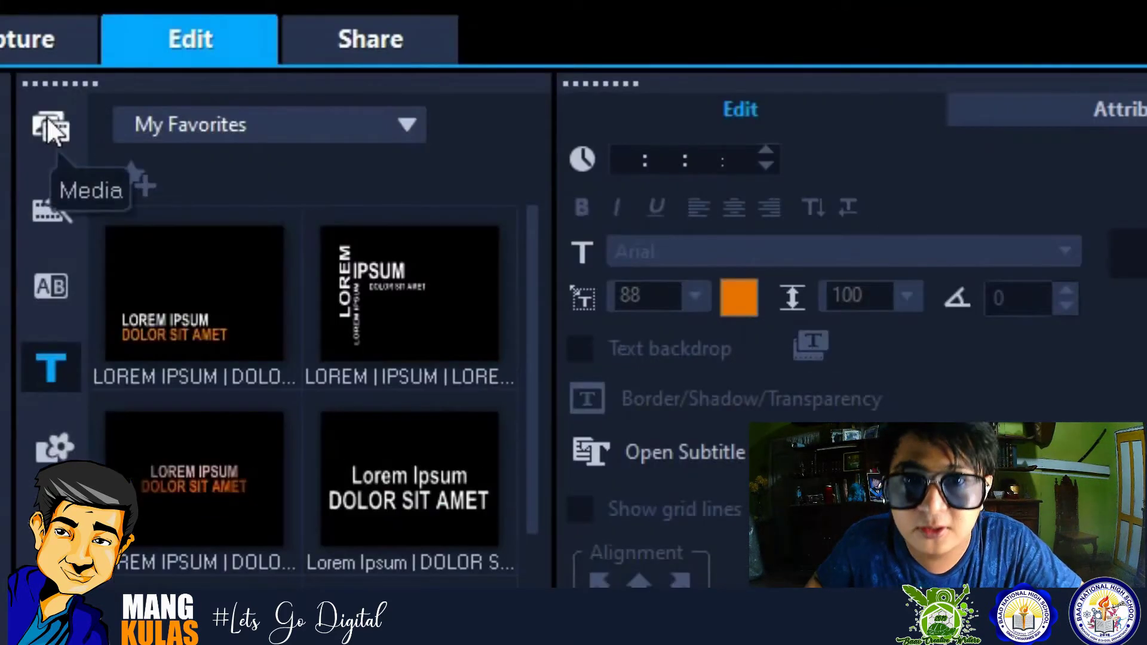
{"action": "left_click", "coordinate": [457, 48]}
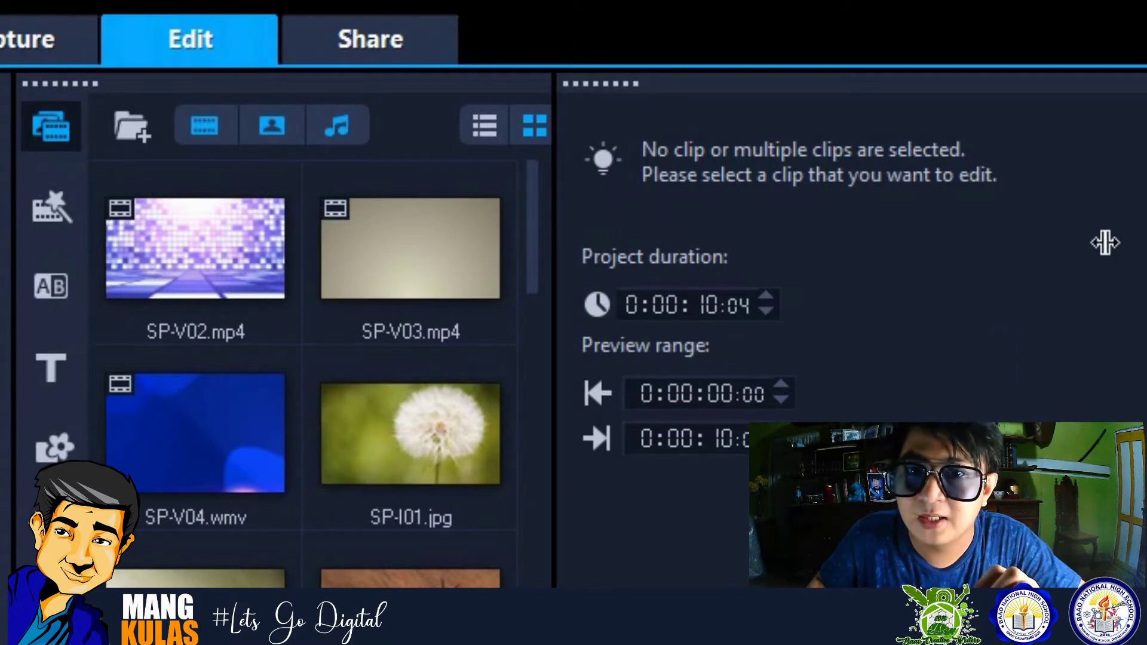
{"action": "double_click", "coordinate": [550, 347]}
{"action": "scroll", "coordinate": [1017, 417], "scroll_direction": "down", "scroll_amount": 5}
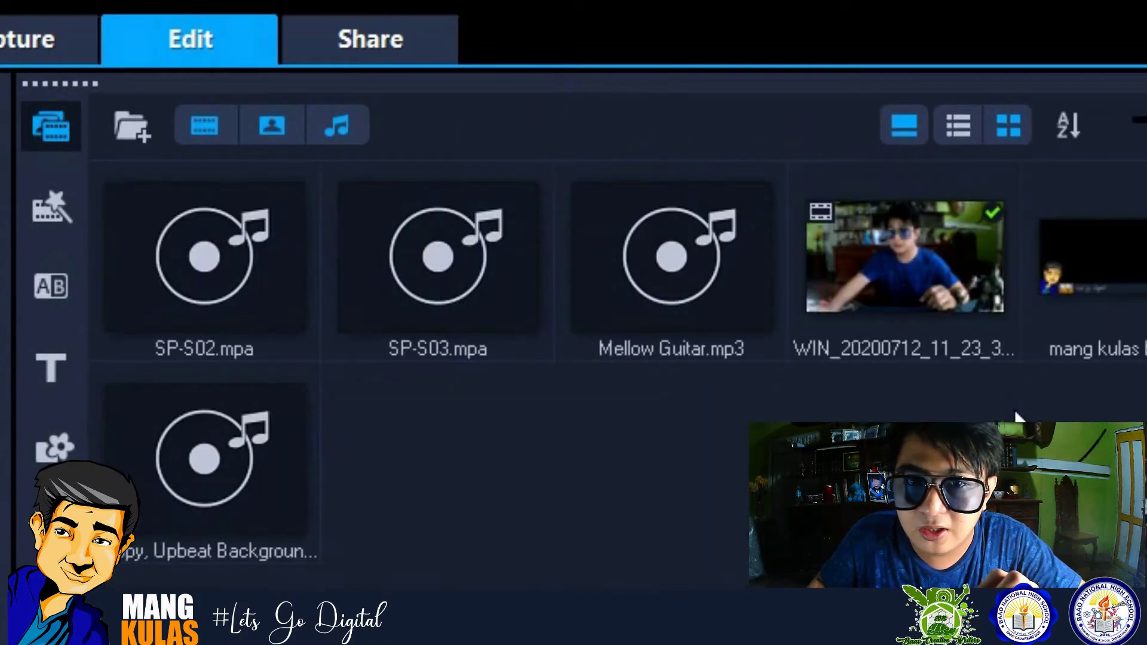
{"action": "left_click", "coordinate": [223, 457]}
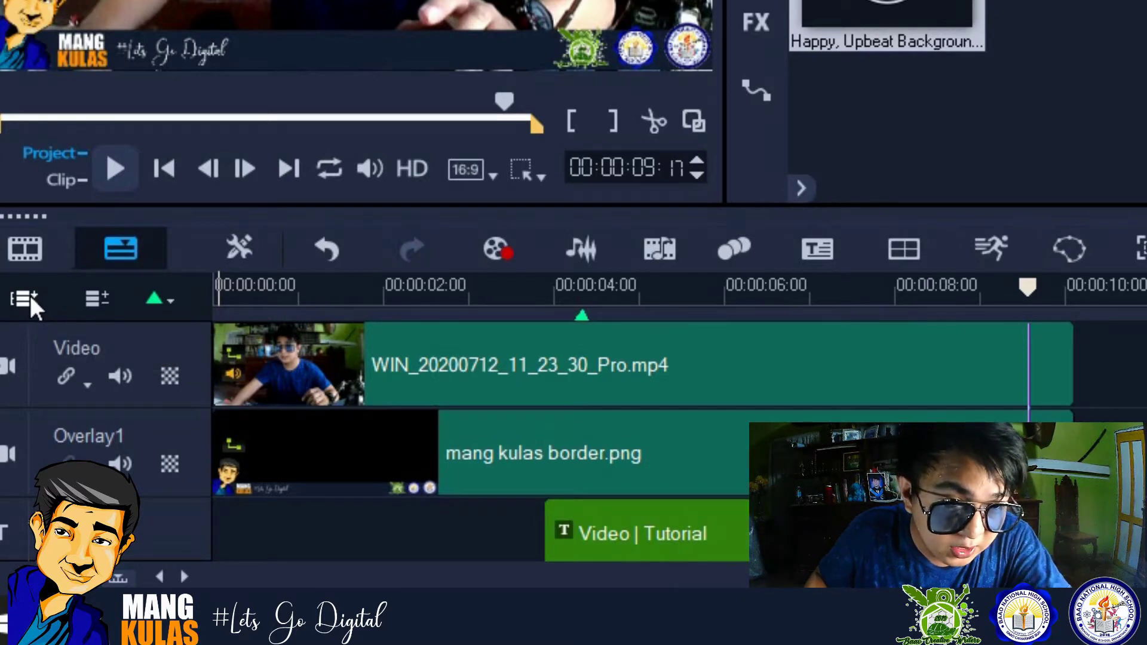
Show all timeline tracks and place the "Happy, Upbeat Background" music at the start of the Voice track
{"action": "left_click", "coordinate": [24, 297]}
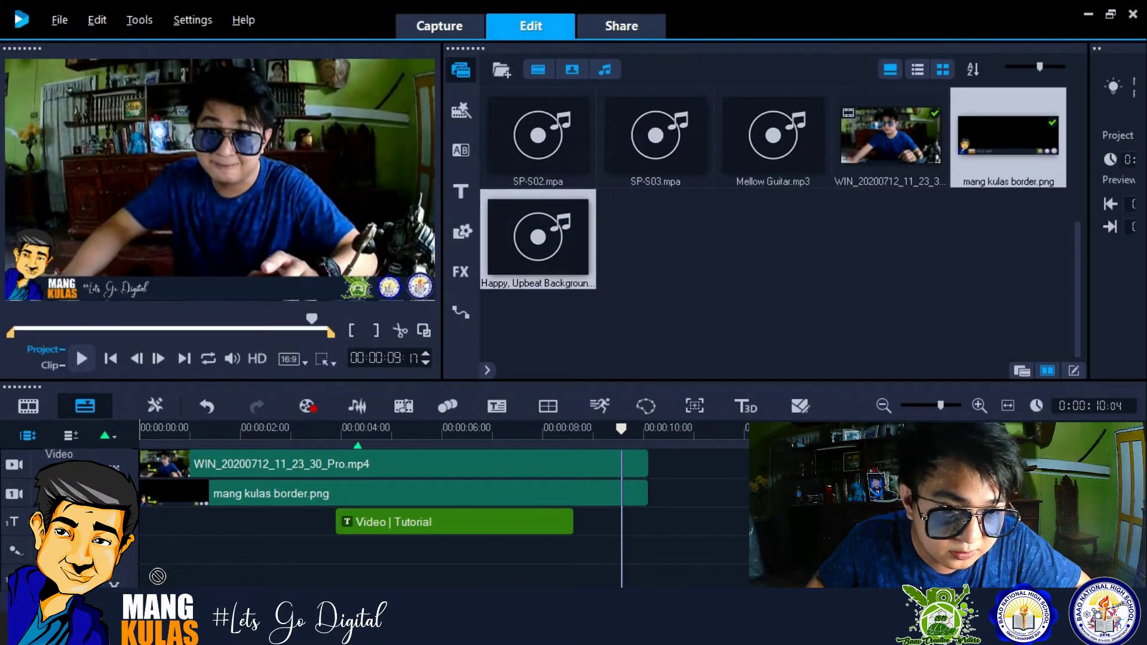
{"action": "left_click", "coordinate": [216, 545]}
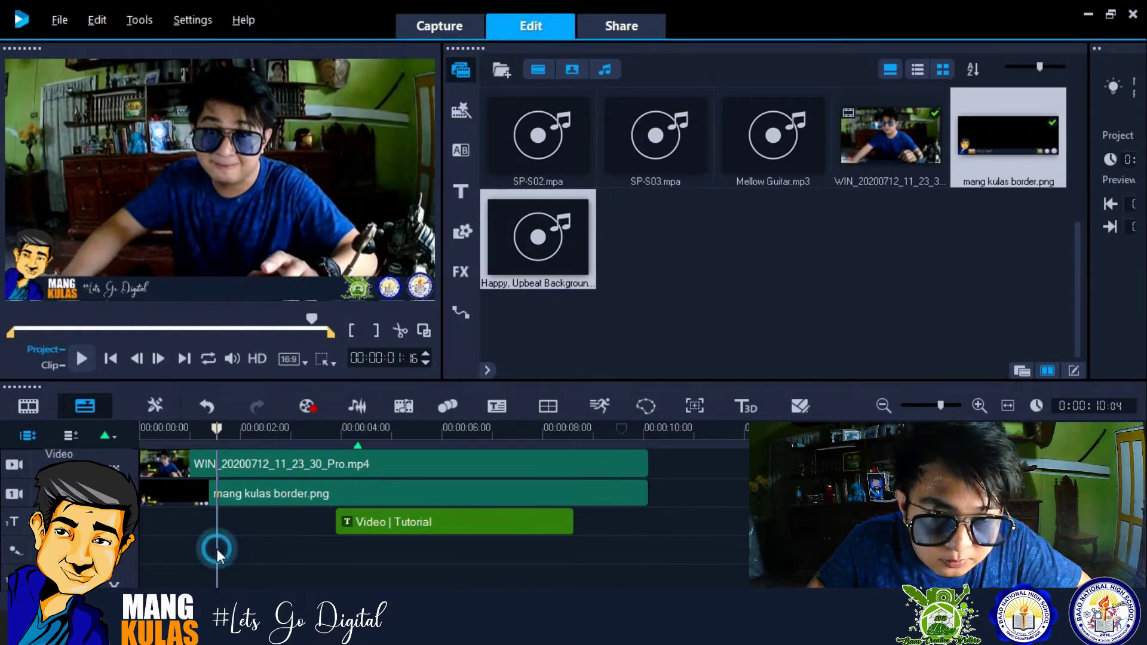
{"action": "left_click_drag", "start_coordinate": [556, 252], "coordinate": [145, 553]}
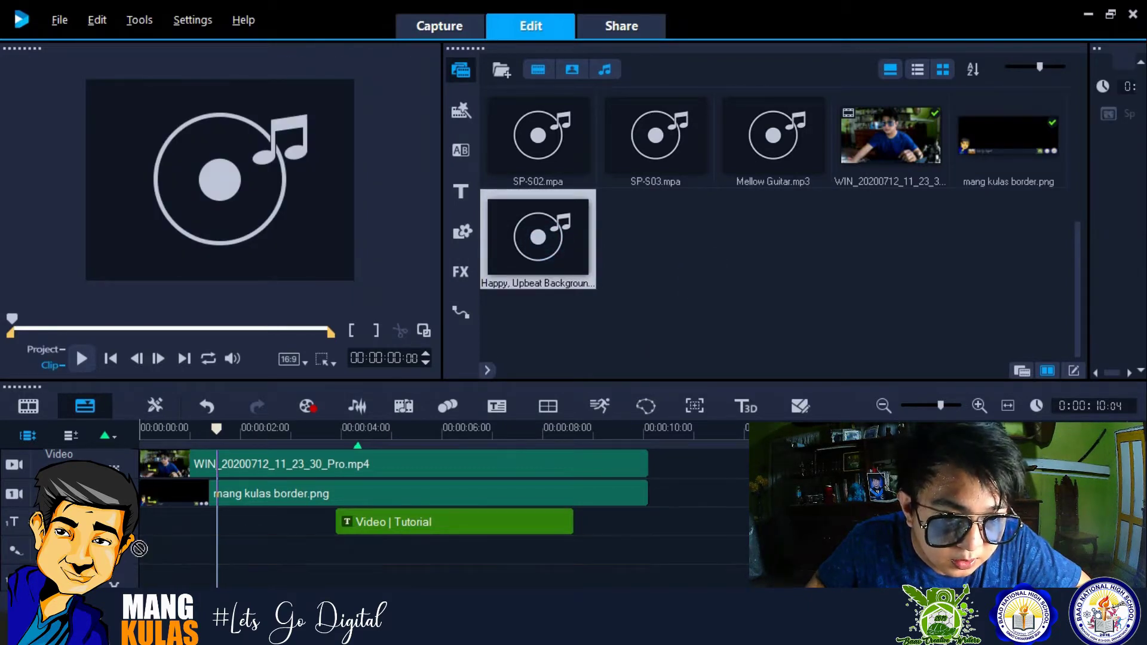
Play the project from the beginning past the end of the video clip to check the background music
{"action": "left_click", "coordinate": [181, 437]}
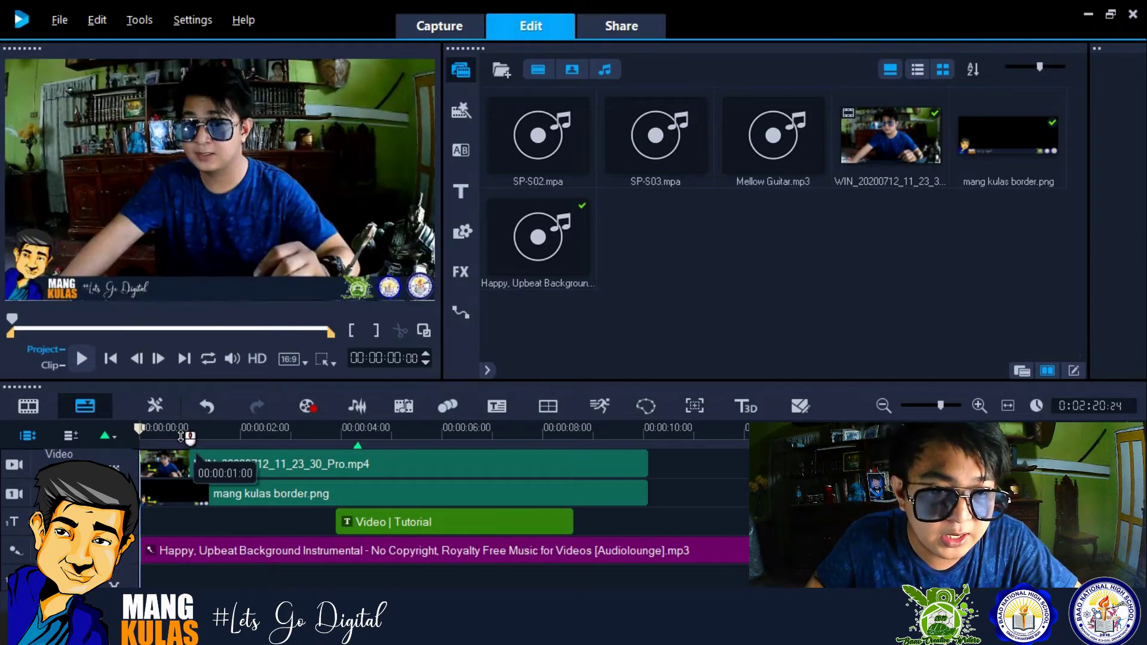
{"action": "key", "text": "space"}
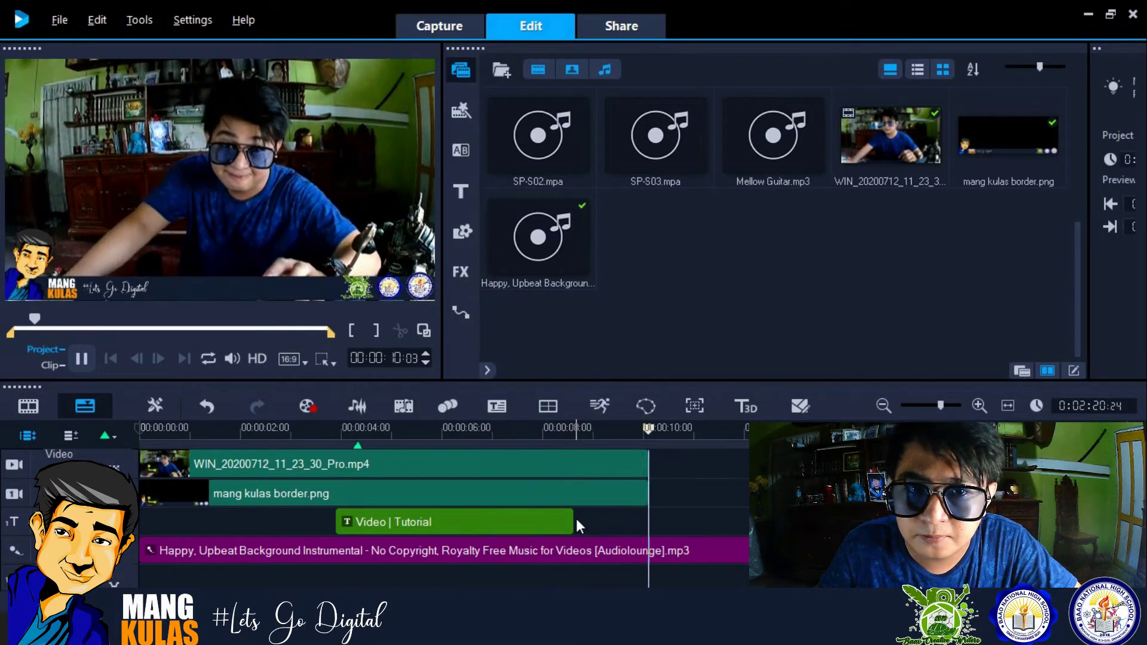
{"action": "key", "text": "space"}
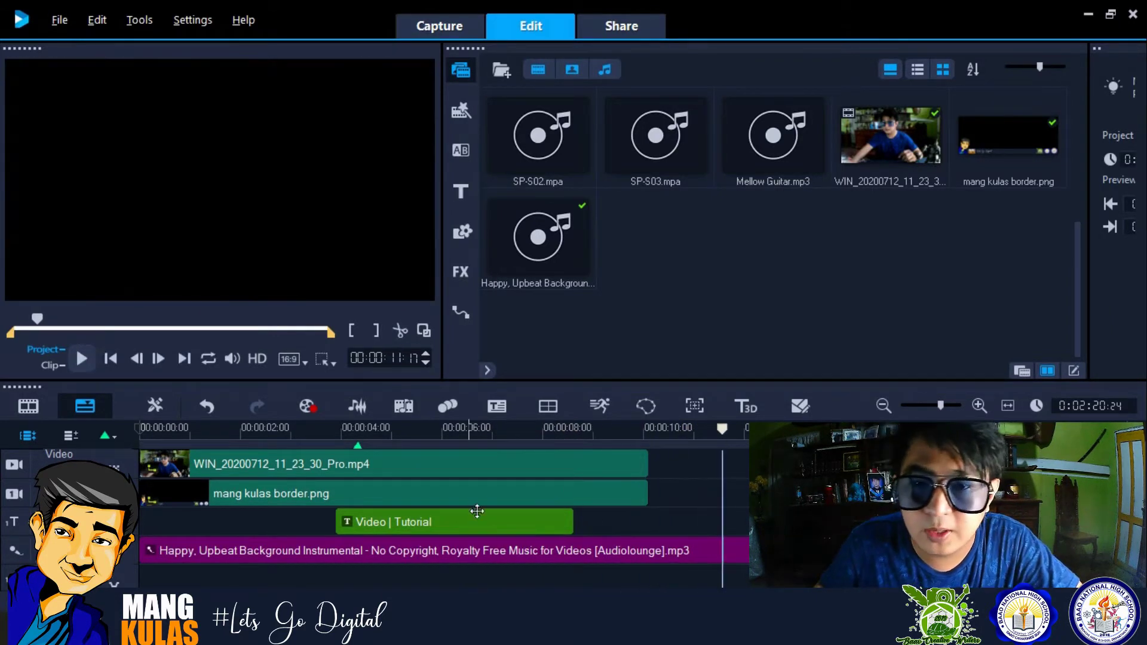
Return the playhead to 00:00:00:19 and adjust the audio volume of the WIN_20200712_11_23_30_Pro.mp4 clip on the Video track
{"action": "left_click_drag", "start_coordinate": [722, 434], "coordinate": [171, 427]}
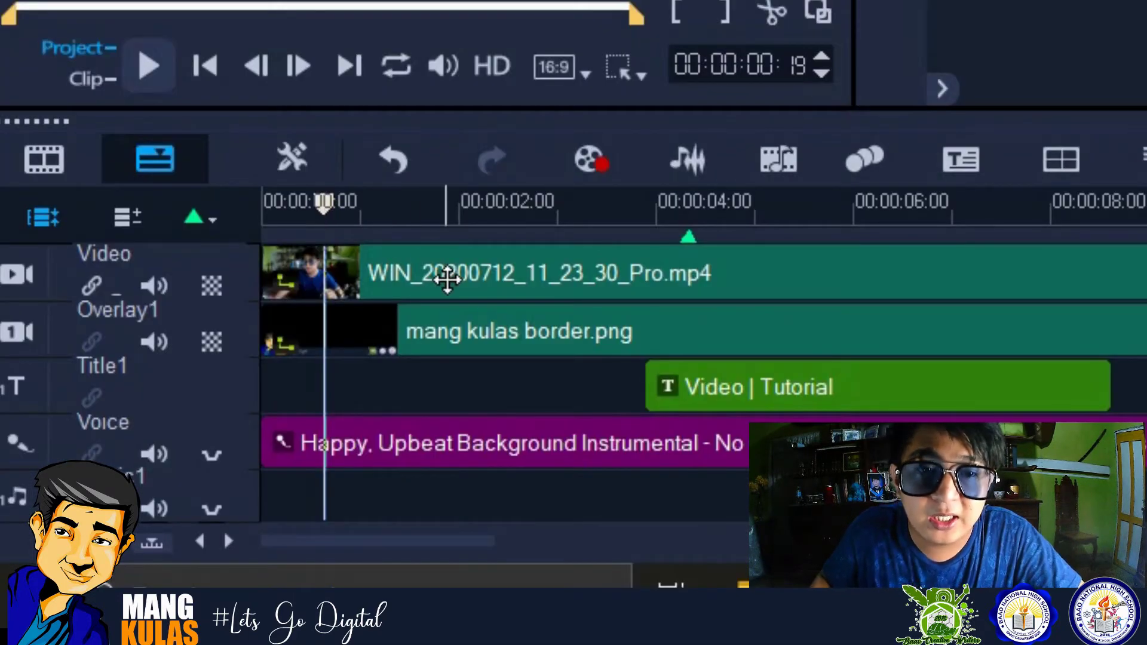
{"action": "left_click", "coordinate": [447, 277]}
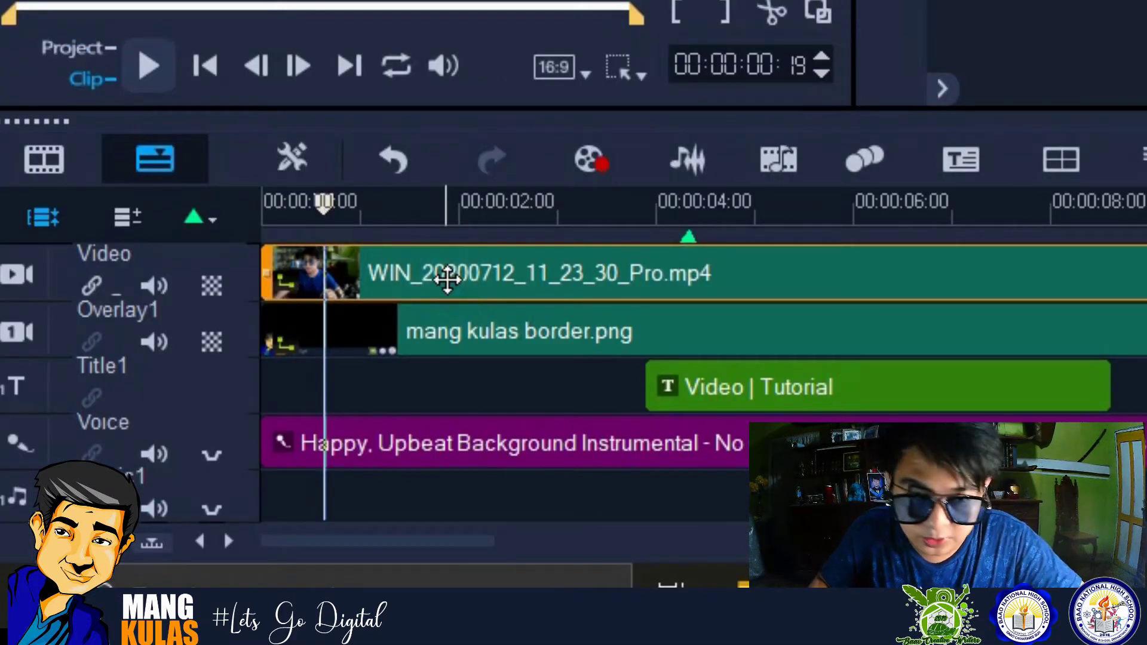
{"action": "right_click", "coordinate": [448, 281]}
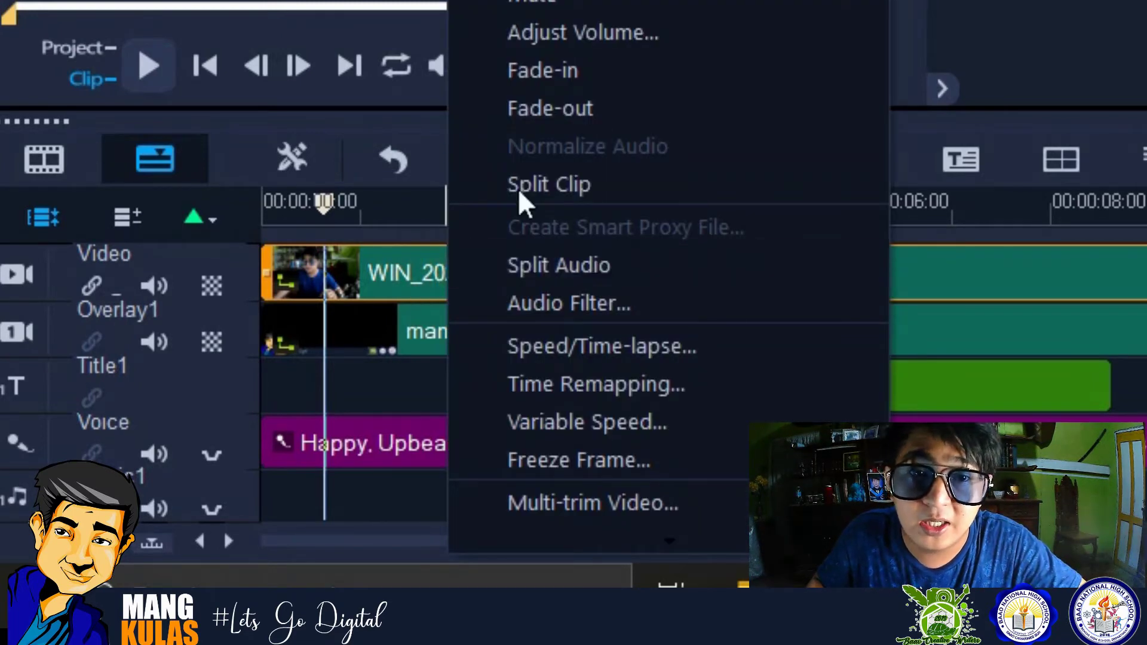
{"action": "left_click", "coordinate": [646, 40]}
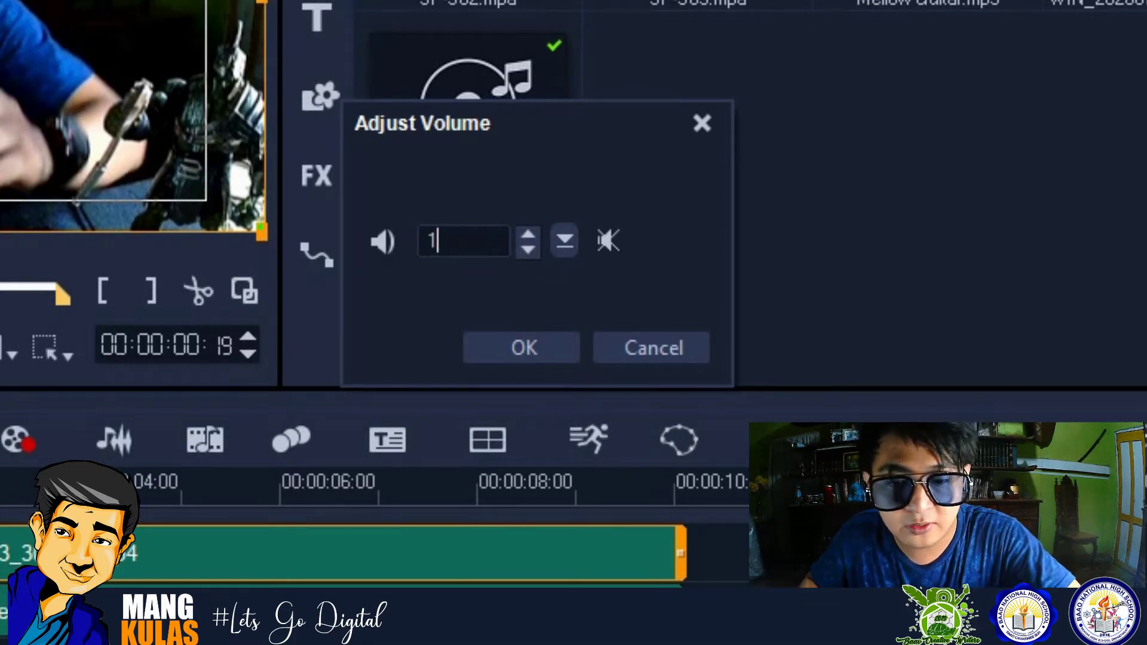
{"action": "left_click", "coordinate": [472, 351]}
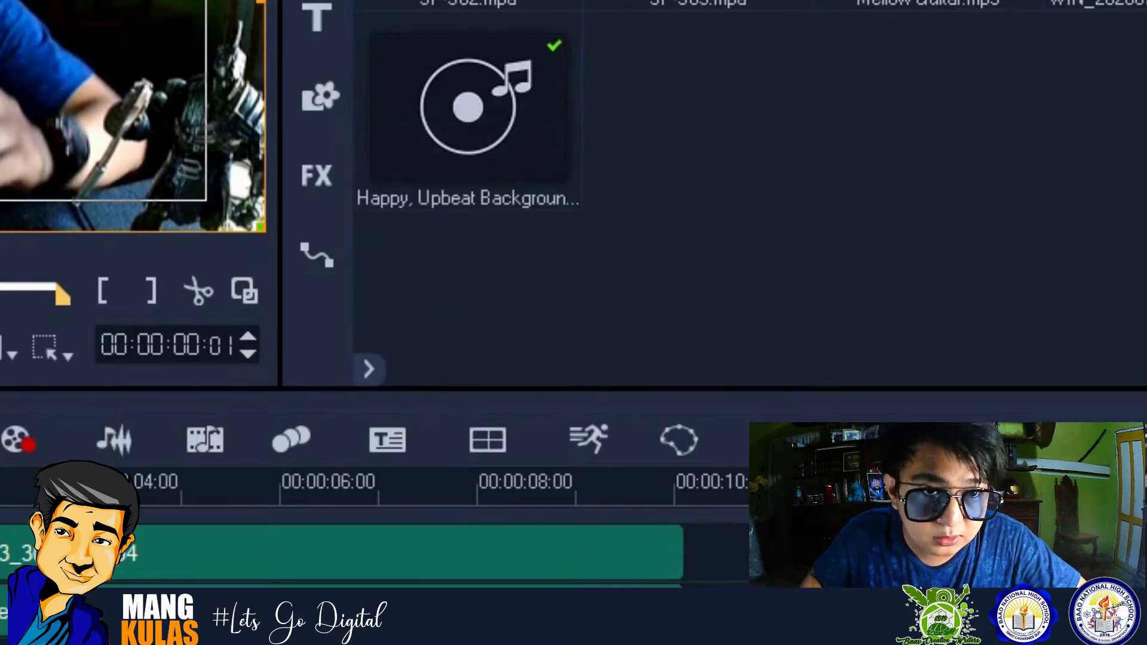
Move the background music from the Voice track to the music track below and set its volume to 15
{"action": "left_click", "coordinate": [230, 550]}
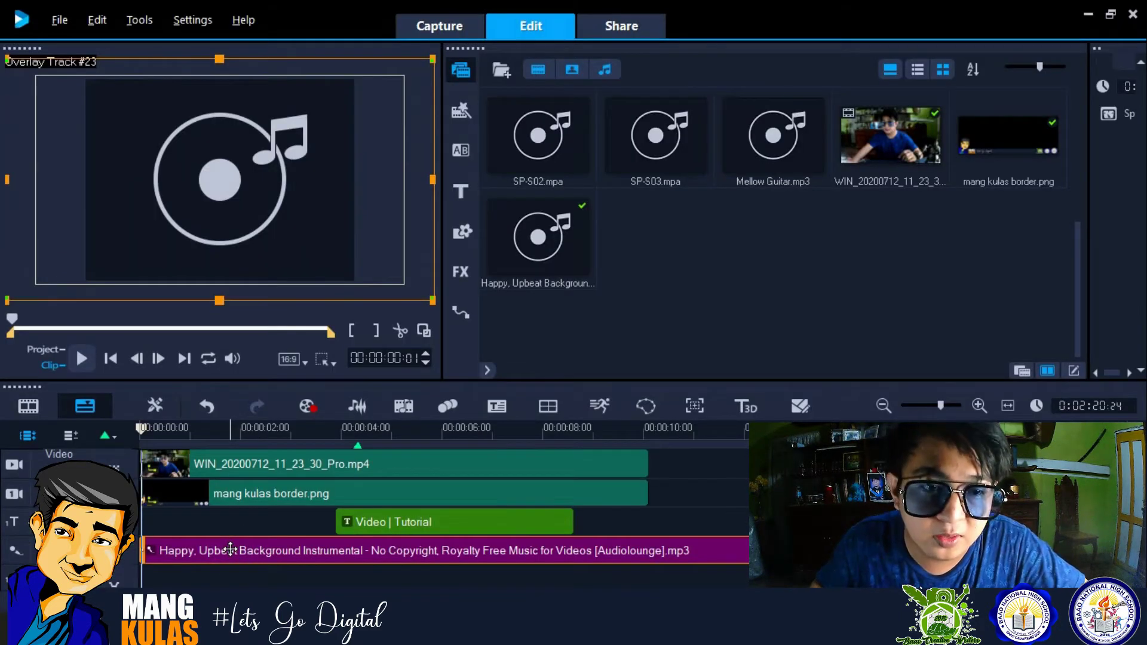
{"action": "left_click_drag", "start_coordinate": [230, 550], "coordinate": [228, 575]}
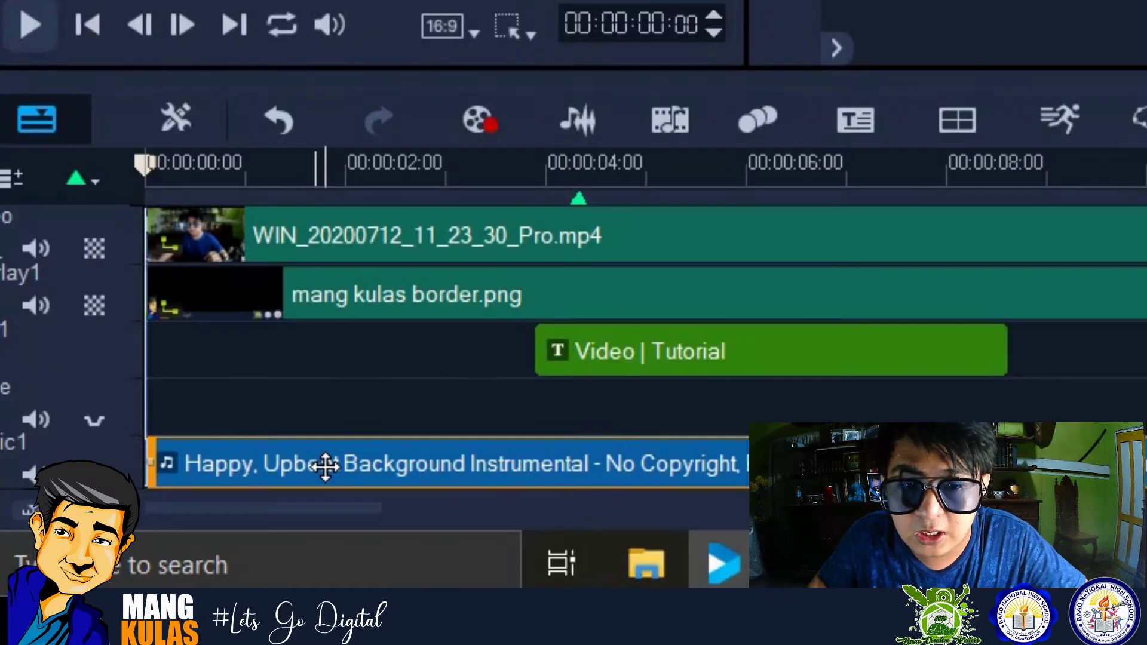
{"action": "right_click", "coordinate": [326, 465]}
{"action": "left_click", "coordinate": [577, 18]}
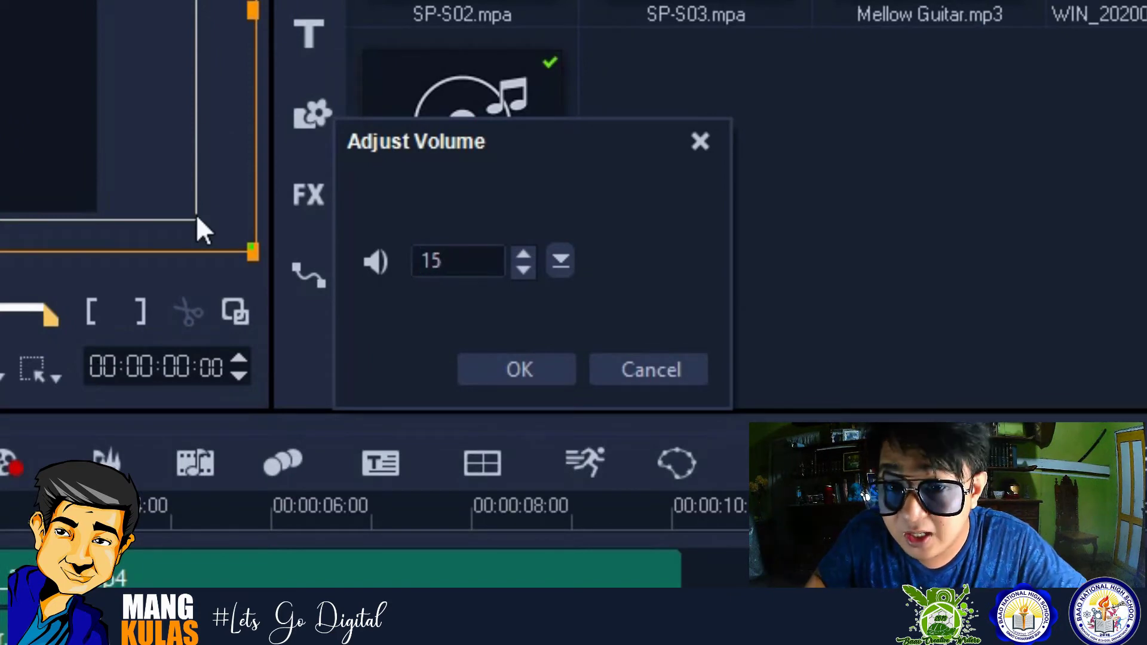
{"action": "left_click", "coordinate": [518, 367]}
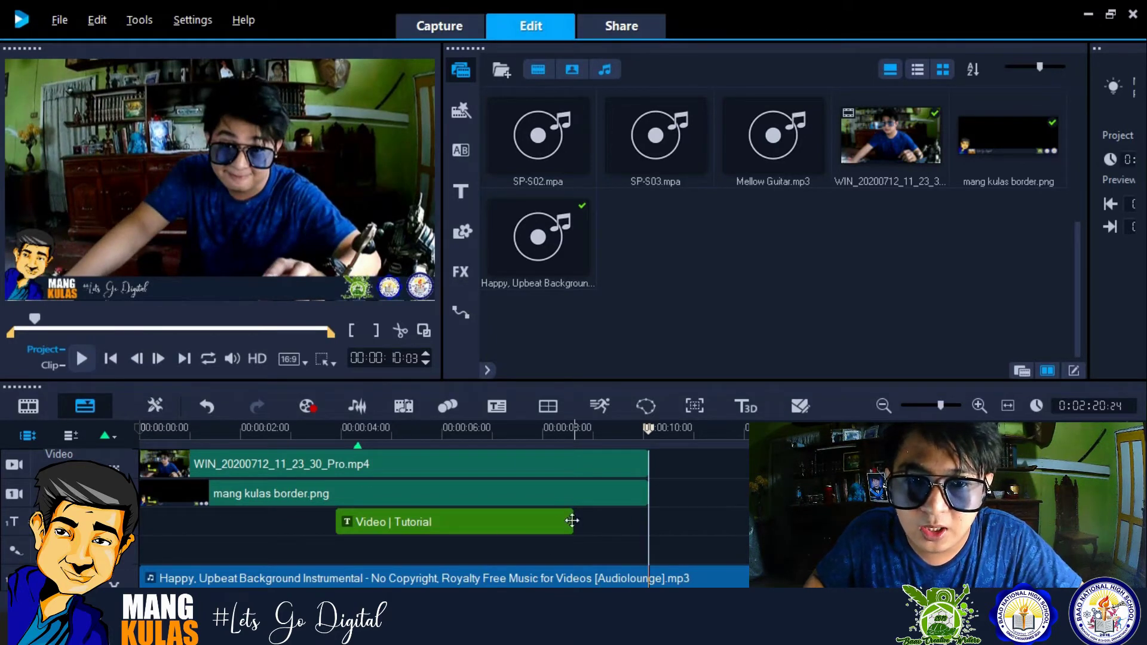
Replace the word "Video" in the "Video | Tutorial" title with "COREL"
{"action": "left_click", "coordinate": [547, 522]}
{"action": "double_click", "coordinate": [534, 528]}
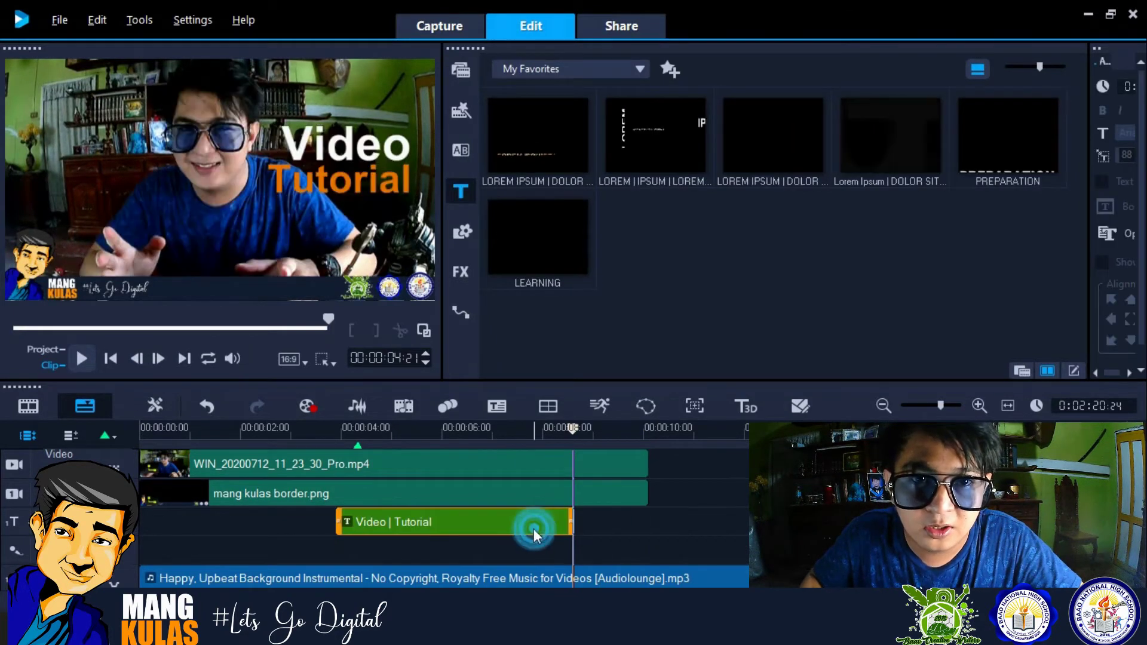
{"action": "double_click", "coordinate": [333, 138]}
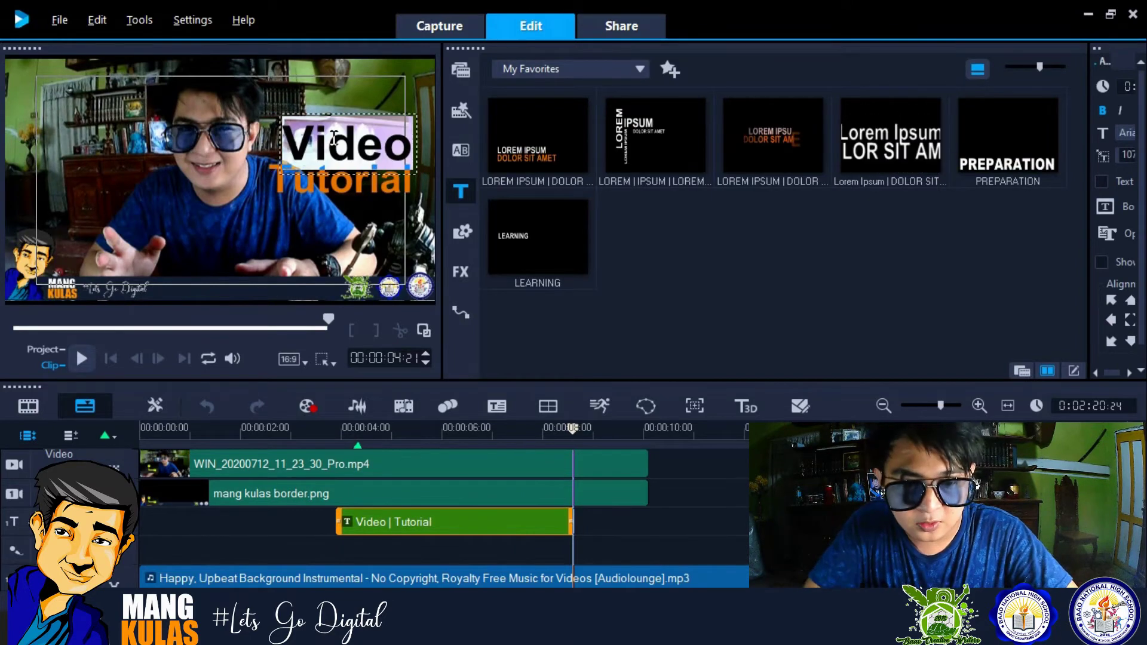
{"action": "type", "text": "corel"}
{"action": "key", "text": "BackSpace"}
{"action": "key", "text": "BackSpace"}
{"action": "key", "text": "BackSpace"}
{"action": "key", "text": "BackSpace"}
{"action": "key", "text": "BackSpace"}
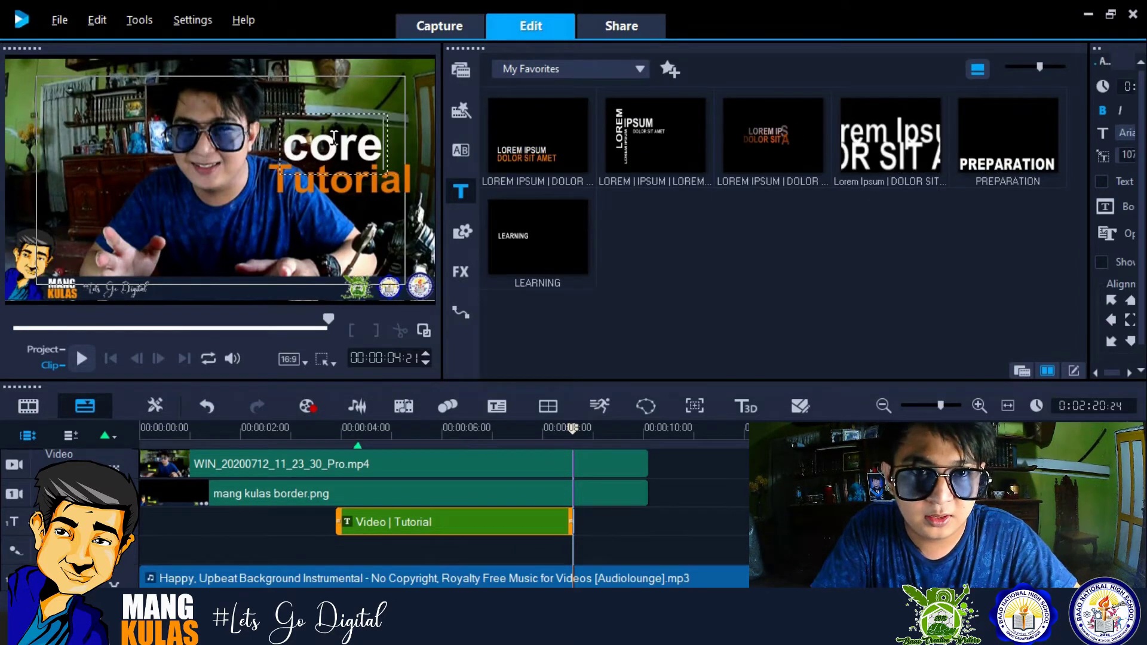
{"action": "type", "text": "C"}
{"action": "key", "text": "Caps_Lock"}
{"action": "type", "text": "OREL"}
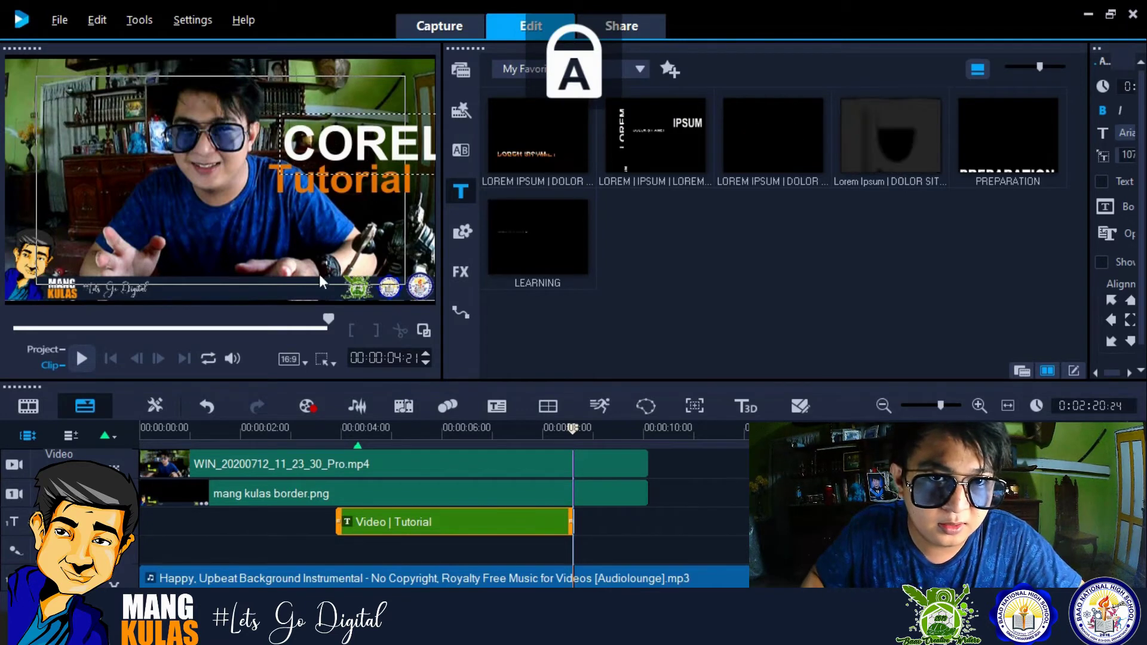
Move the COREL text to the lower centre of the frame and remove the "Tutorial" line
{"action": "left_click_drag", "start_coordinate": [334, 160], "coordinate": [202, 235]}
{"action": "left_click", "coordinate": [335, 182]}
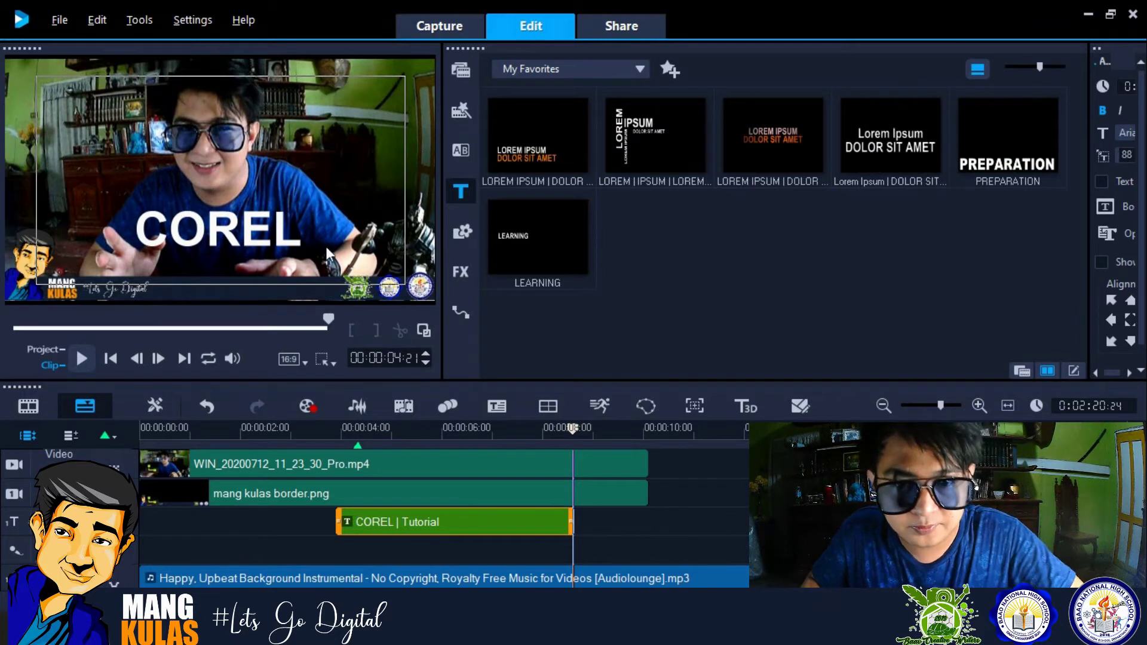
Shorten the COREL title clip, start it near 00:00:04:24, and paste a copy directly after it on the title track
{"action": "left_click", "coordinate": [517, 521]}
{"action": "left_click_drag", "start_coordinate": [569, 521], "coordinate": [360, 518]}
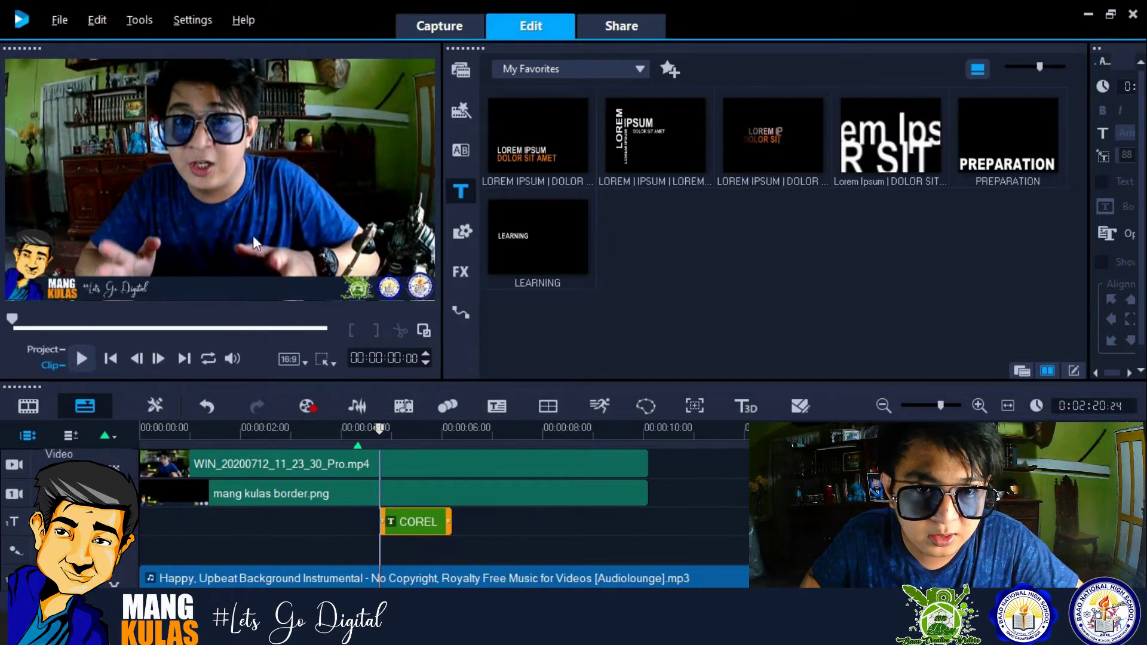
{"action": "key", "text": "ctrl+c"}
{"action": "key", "text": "ctrl+v"}
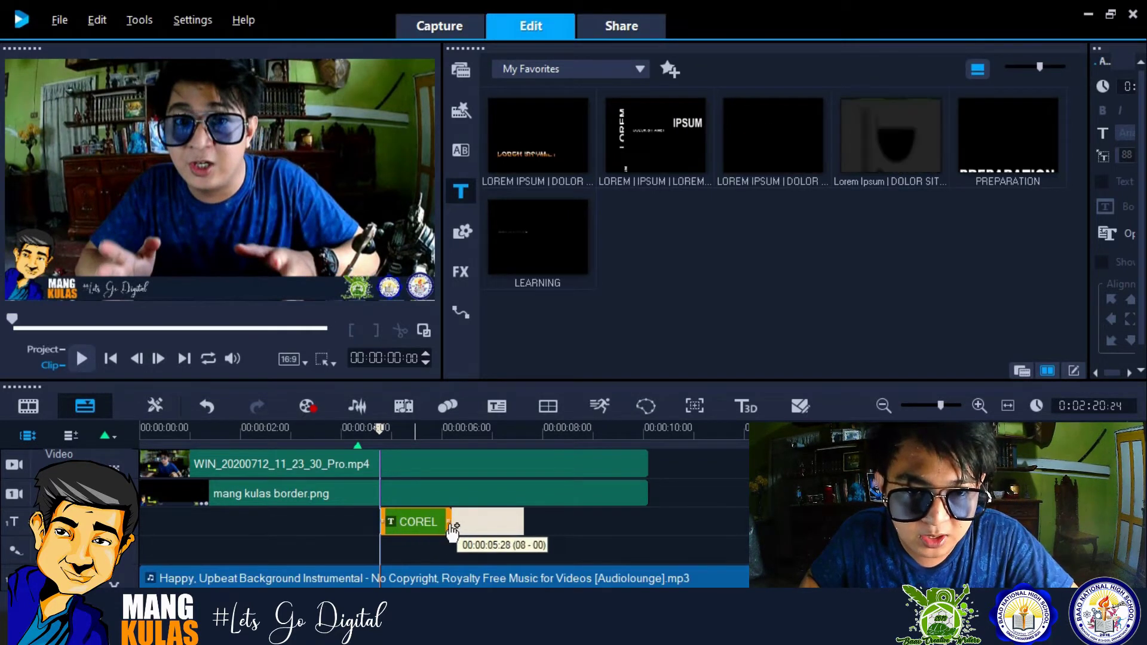
{"action": "left_click", "coordinate": [454, 528]}
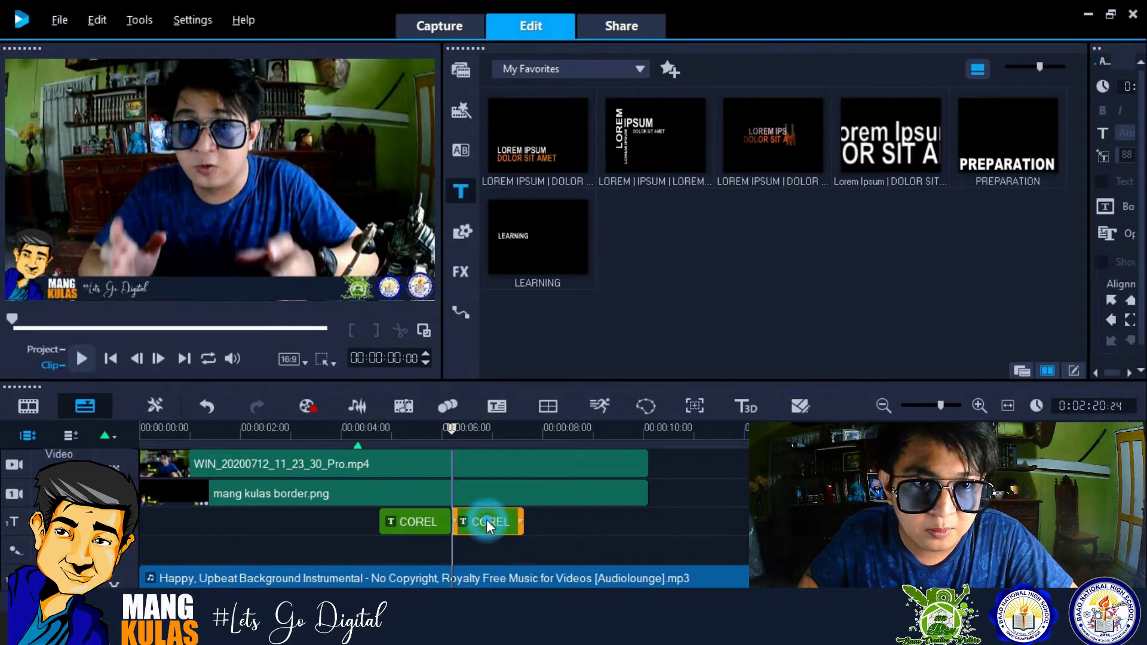
Change the text of the second COREL title to "VIDEO"
{"action": "double_click", "coordinate": [235, 234]}
{"action": "type", "text": "AEL"}
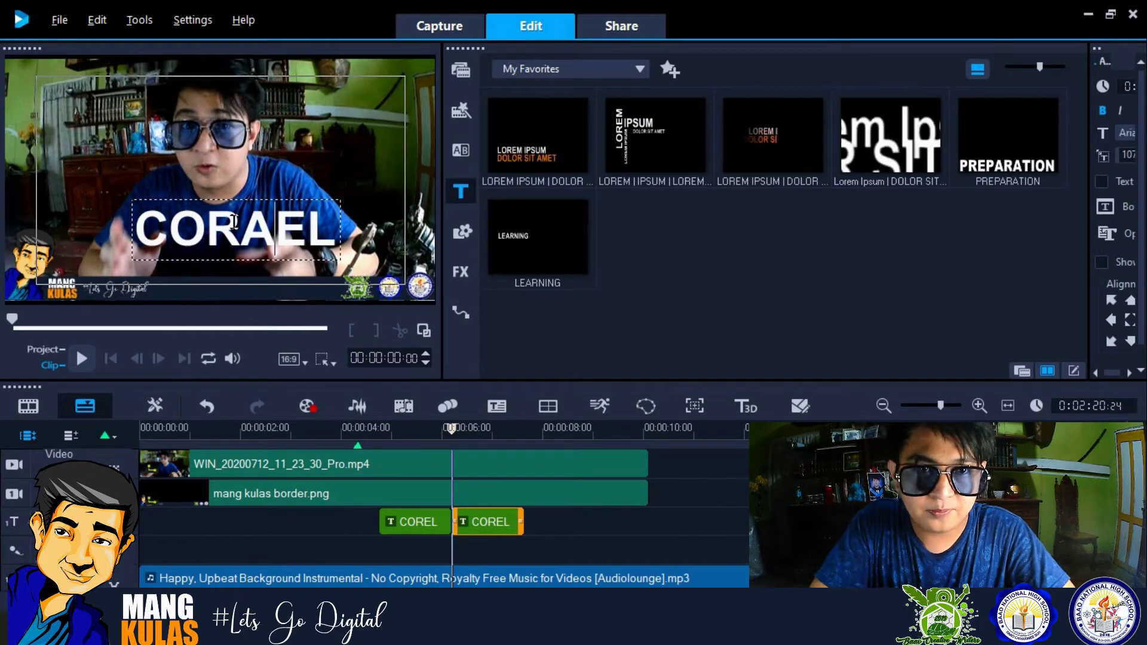
{"action": "double_click", "coordinate": [233, 222]}
{"action": "type", "text": "VIDOE"}
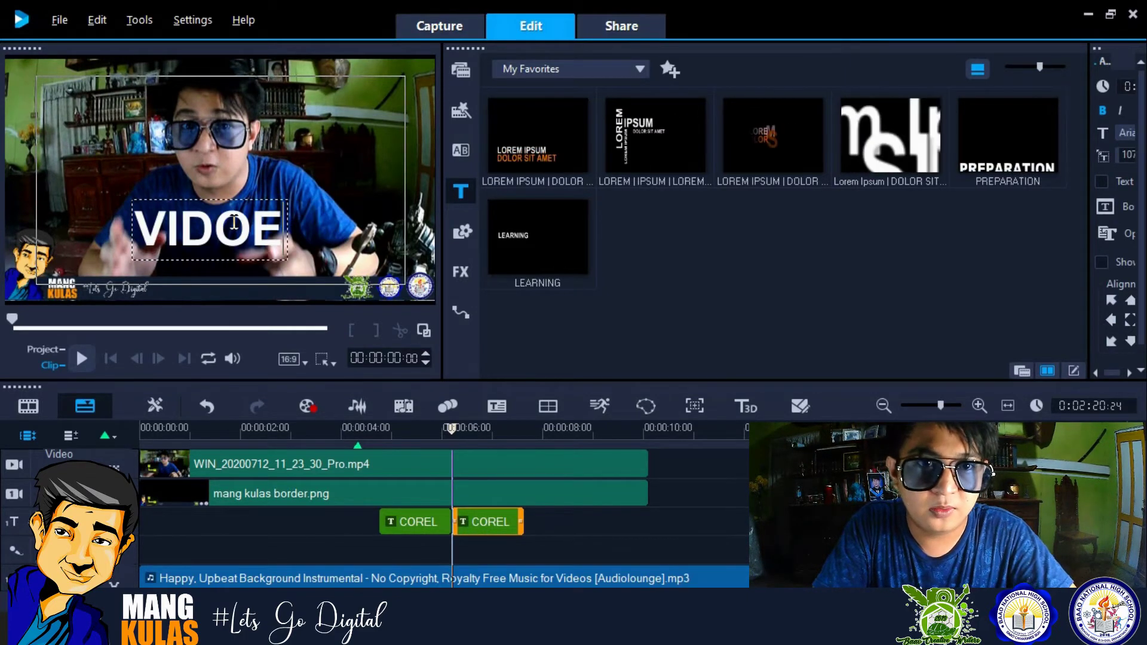
{"action": "key", "text": "BackSpace"}
{"action": "key", "text": "BackSpace"}
{"action": "type", "text": "EO"}
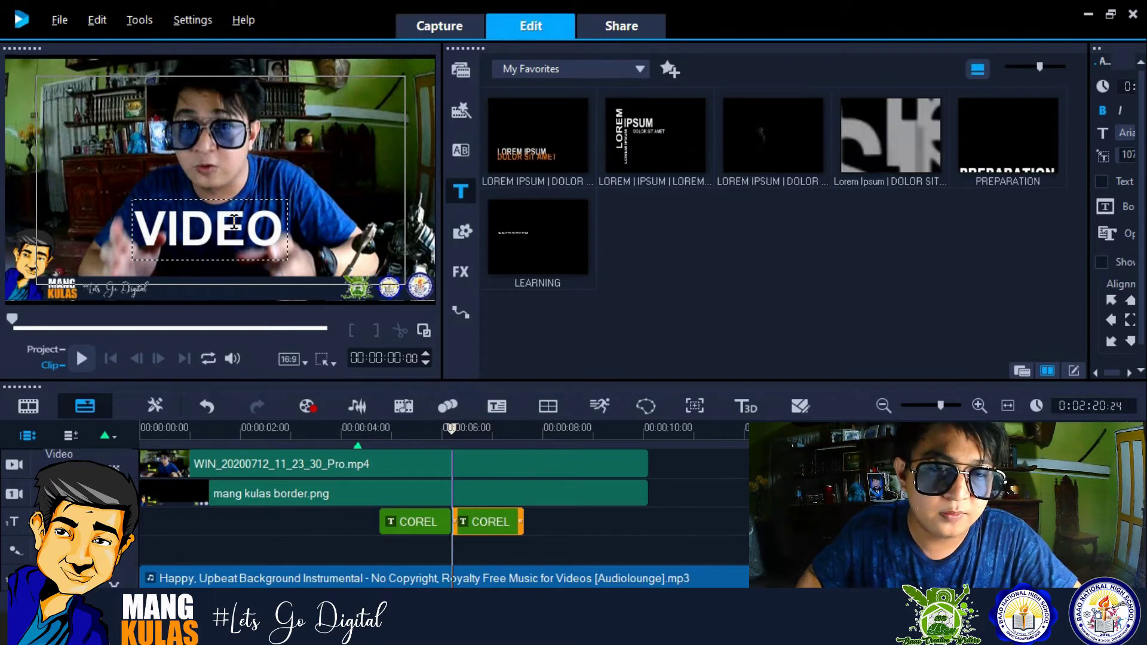
{"action": "left_click", "coordinate": [494, 529]}
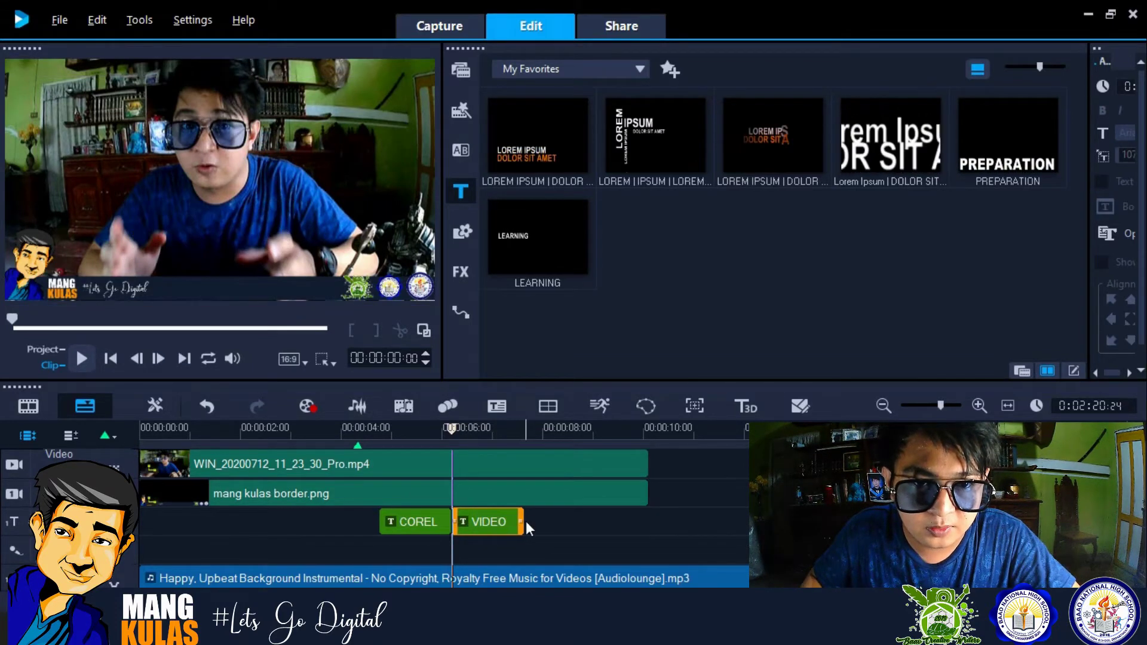
Play the project from 00:00:04:14 to check the COREL and VIDEO titles
{"action": "left_click", "coordinate": [365, 433]}
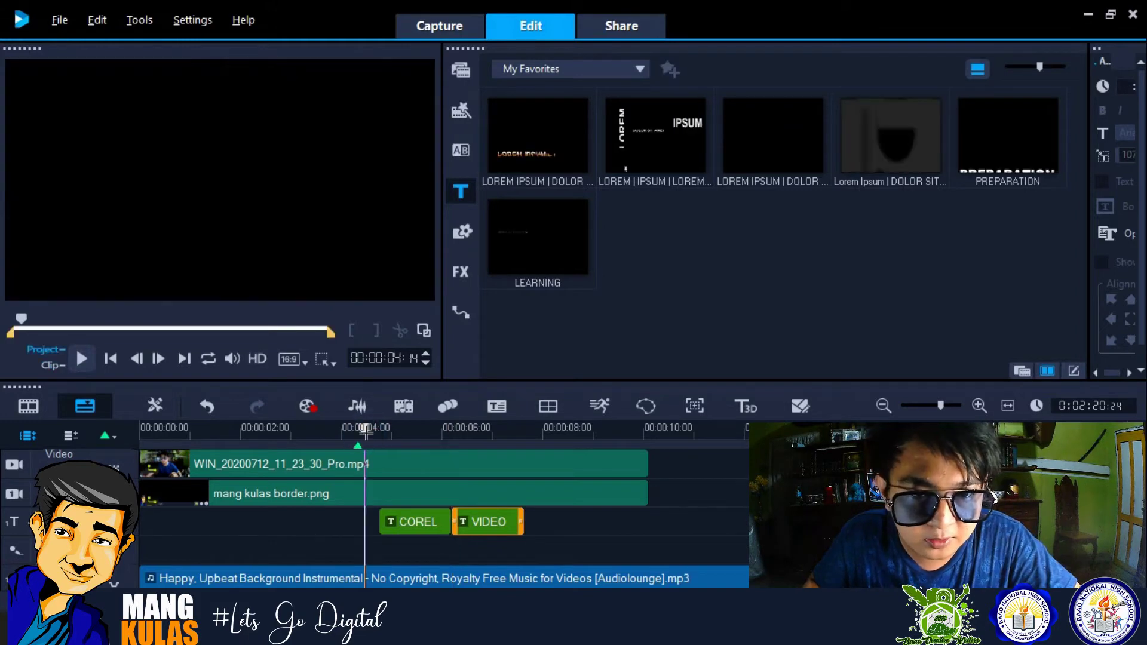
{"action": "left_click", "coordinate": [365, 432]}
{"action": "key", "text": "space"}
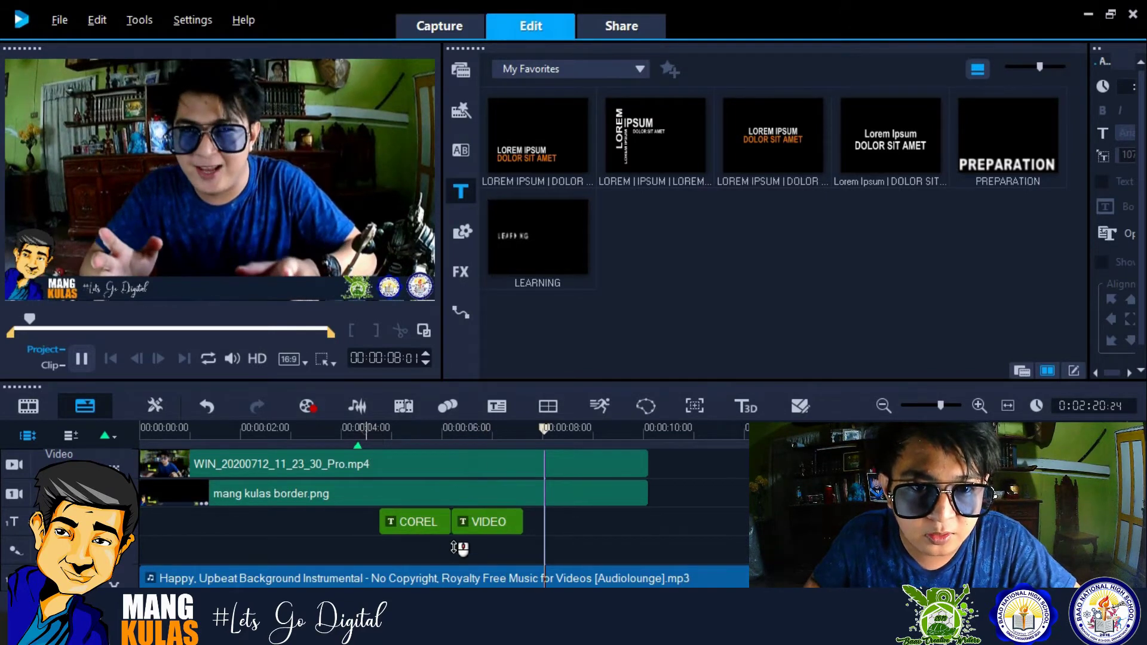
Move the COREL and VIDEO titles together to start at 00:00:05:23, and play the project from 00:00:05:09 to check their timing
{"action": "left_click", "coordinate": [425, 527]}
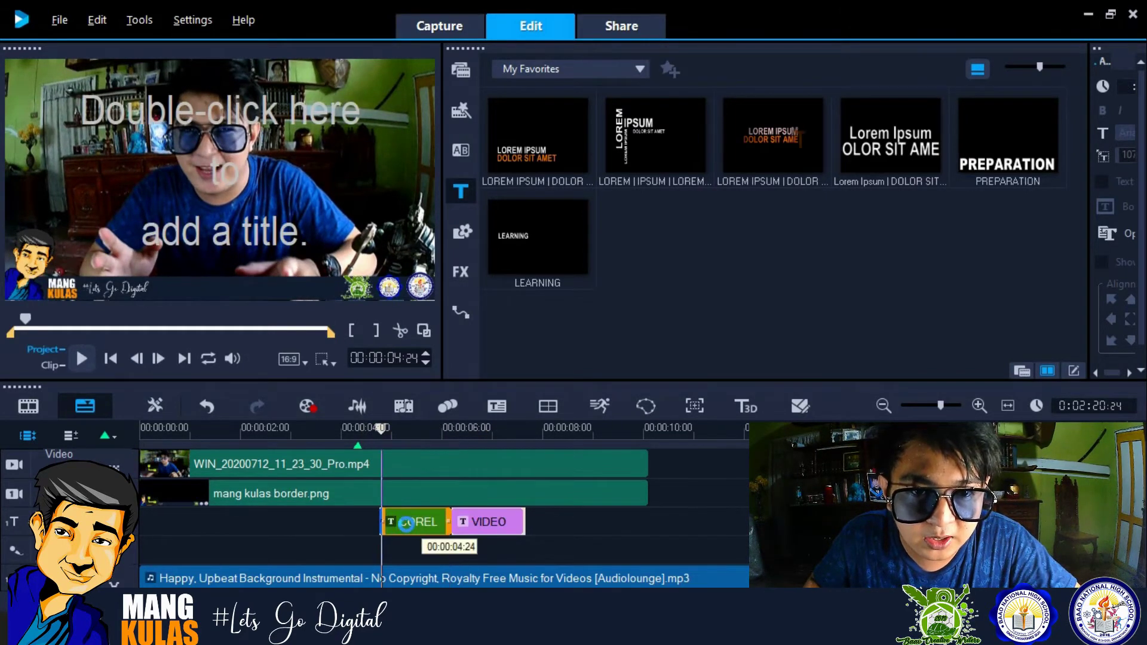
{"action": "left_click_drag", "start_coordinate": [410, 523], "coordinate": [439, 496]}
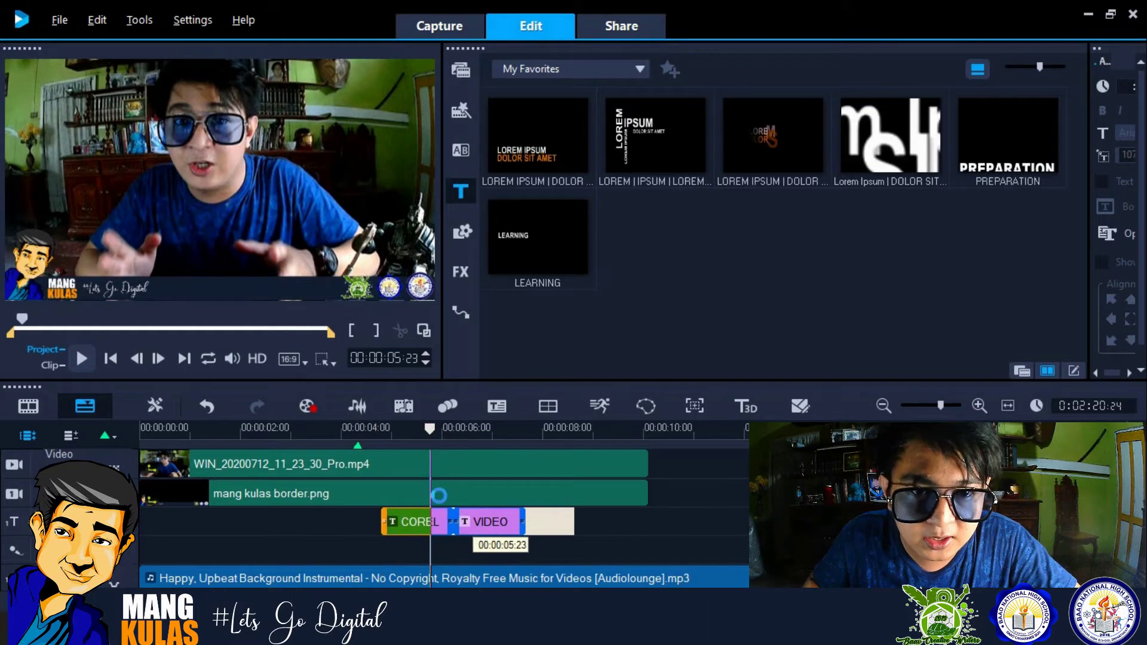
{"action": "left_click", "coordinate": [407, 435]}
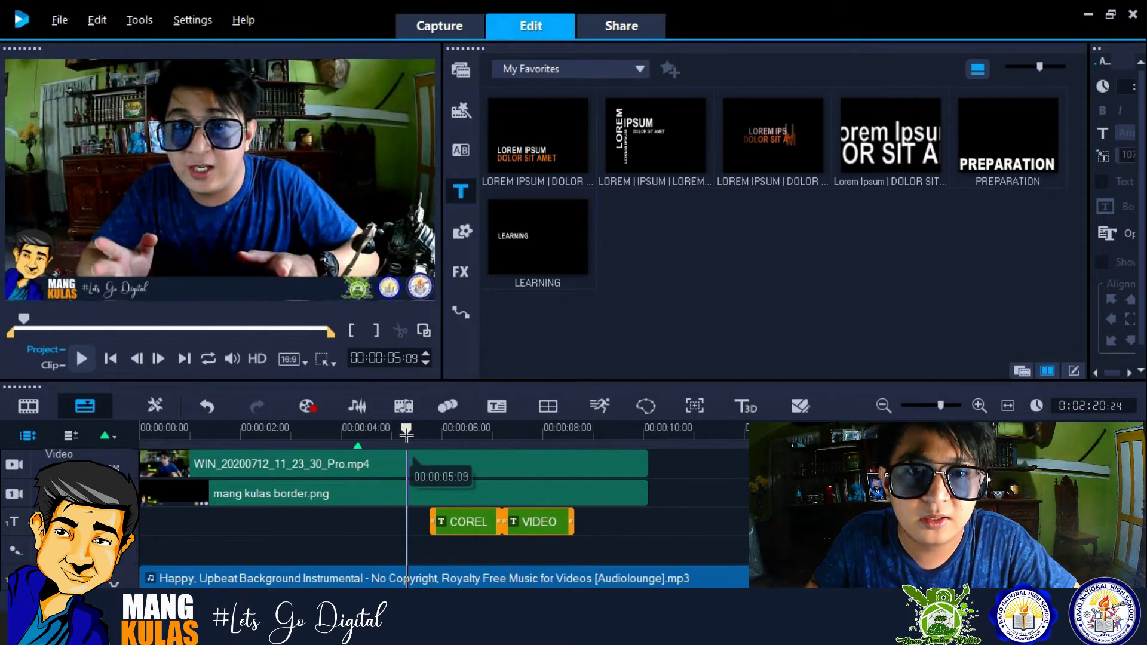
{"action": "key", "text": "space"}
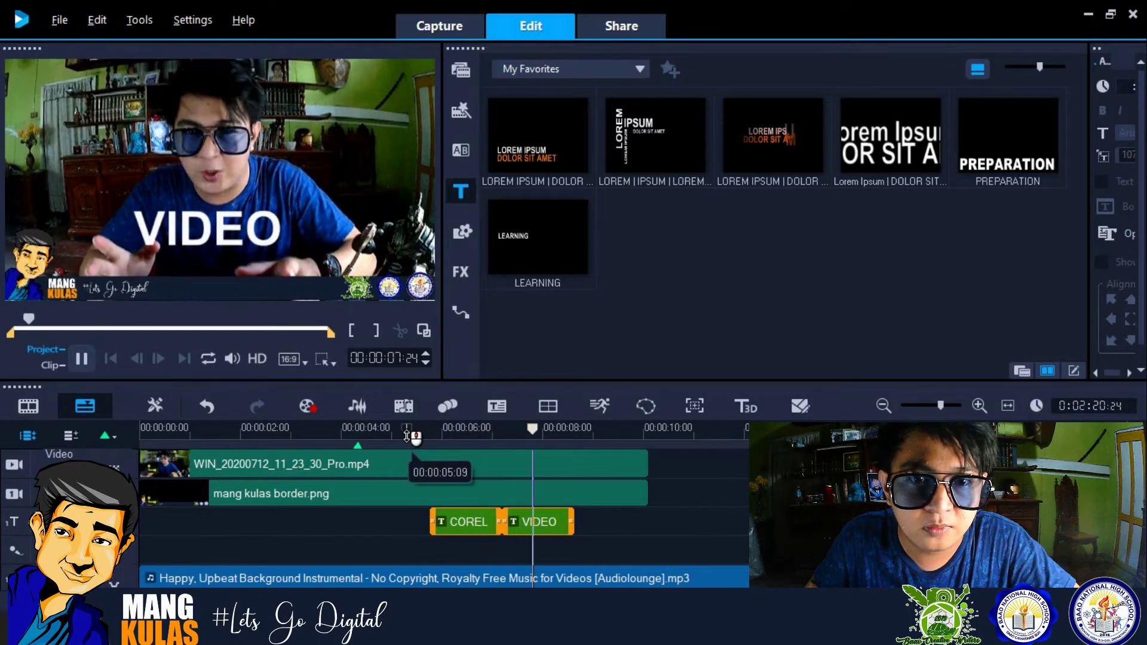
{"action": "key", "text": "space"}
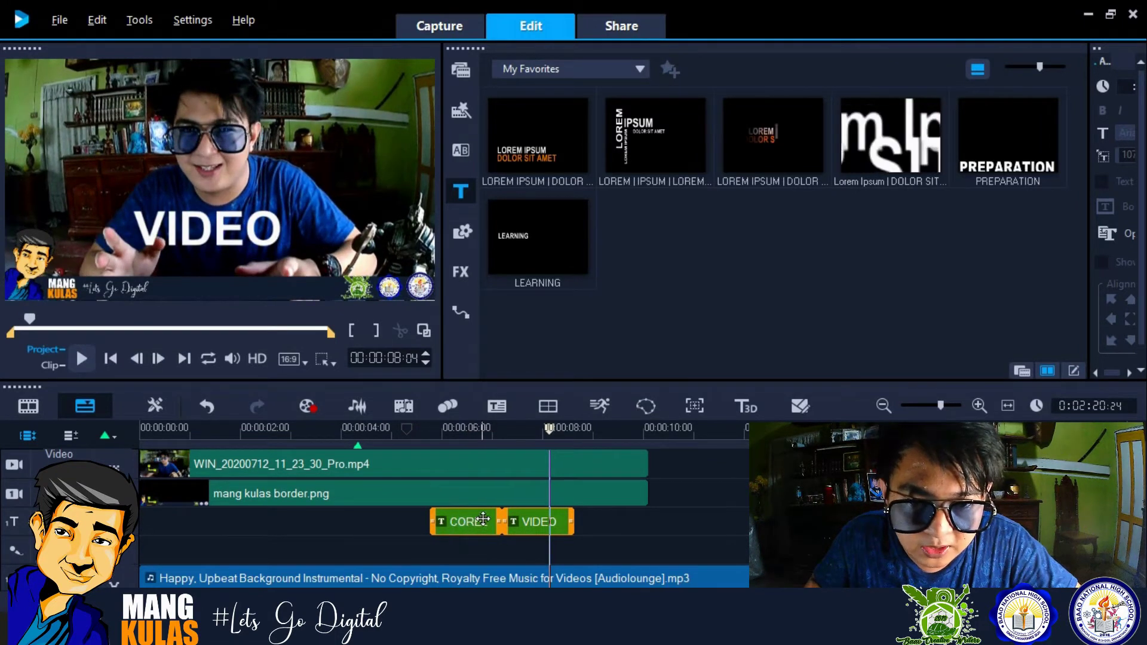
Shorten the COREL title to about 28 frames, place a similarly shortened VIDEO title directly after it, and play from 00:00:05:21
{"action": "left_click", "coordinate": [664, 540]}
{"action": "left_click", "coordinate": [499, 521]}
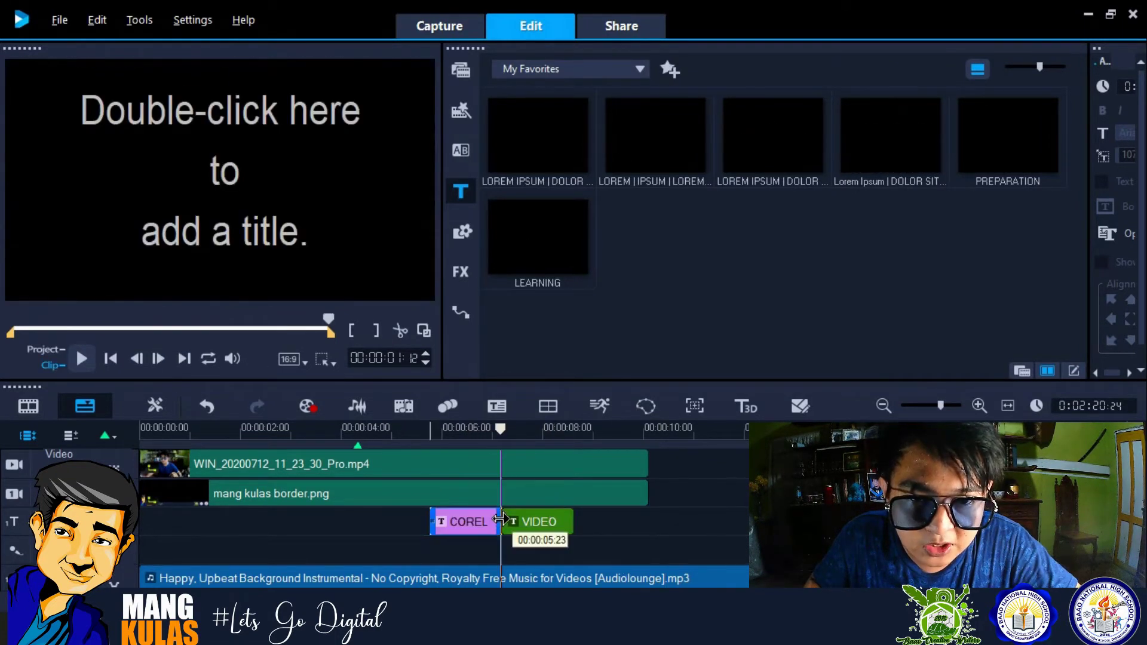
{"action": "left_click_drag", "start_coordinate": [499, 519], "coordinate": [476, 520]}
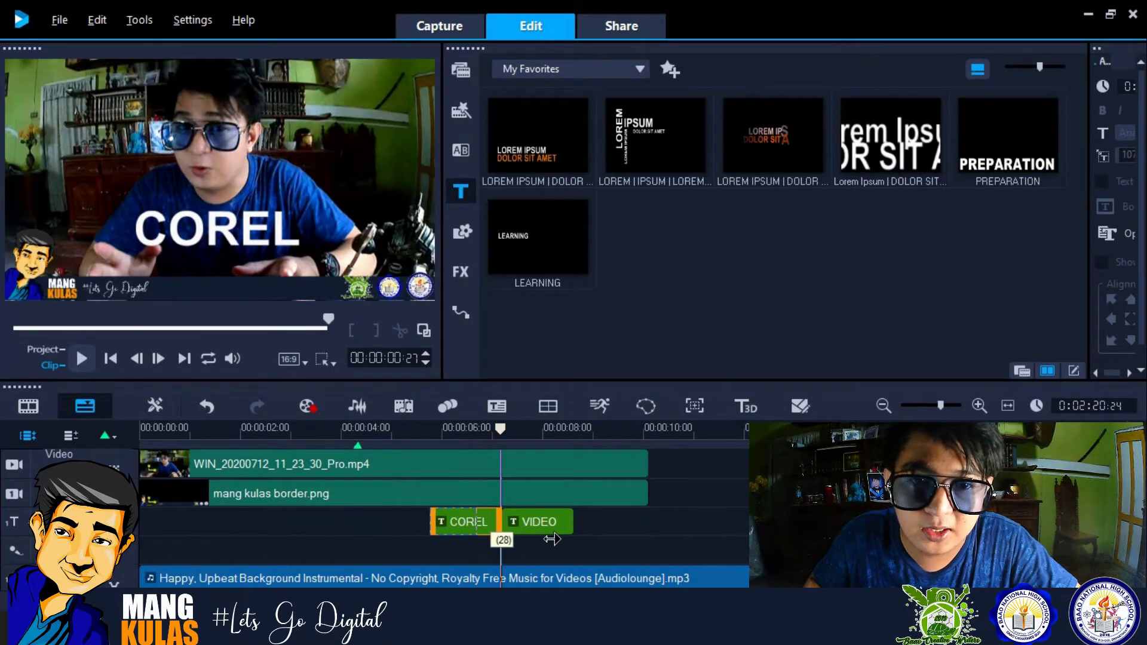
{"action": "left_click", "coordinate": [528, 522]}
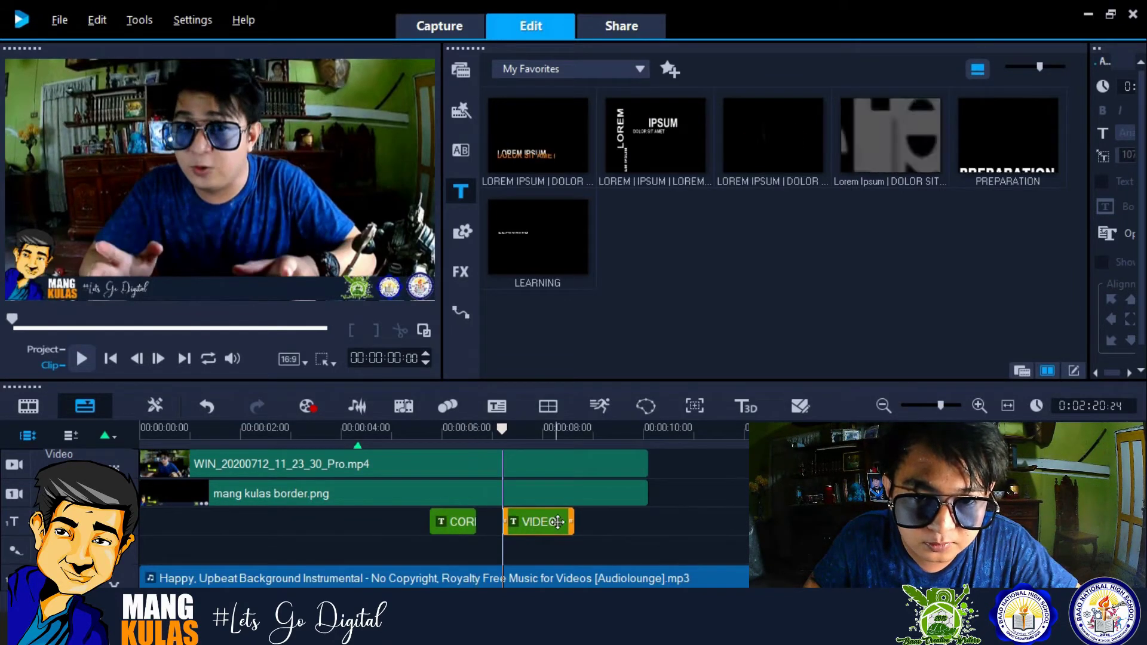
{"action": "left_click_drag", "start_coordinate": [572, 521], "coordinate": [485, 525]}
{"action": "left_click", "coordinate": [426, 430]}
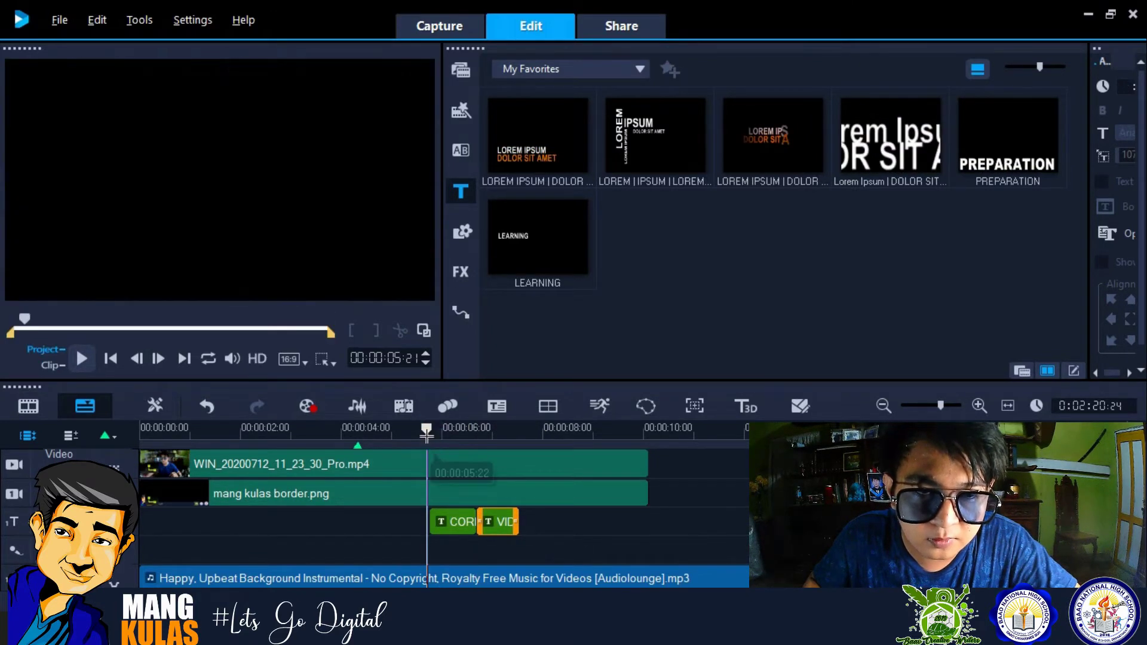
{"action": "key", "text": "space"}
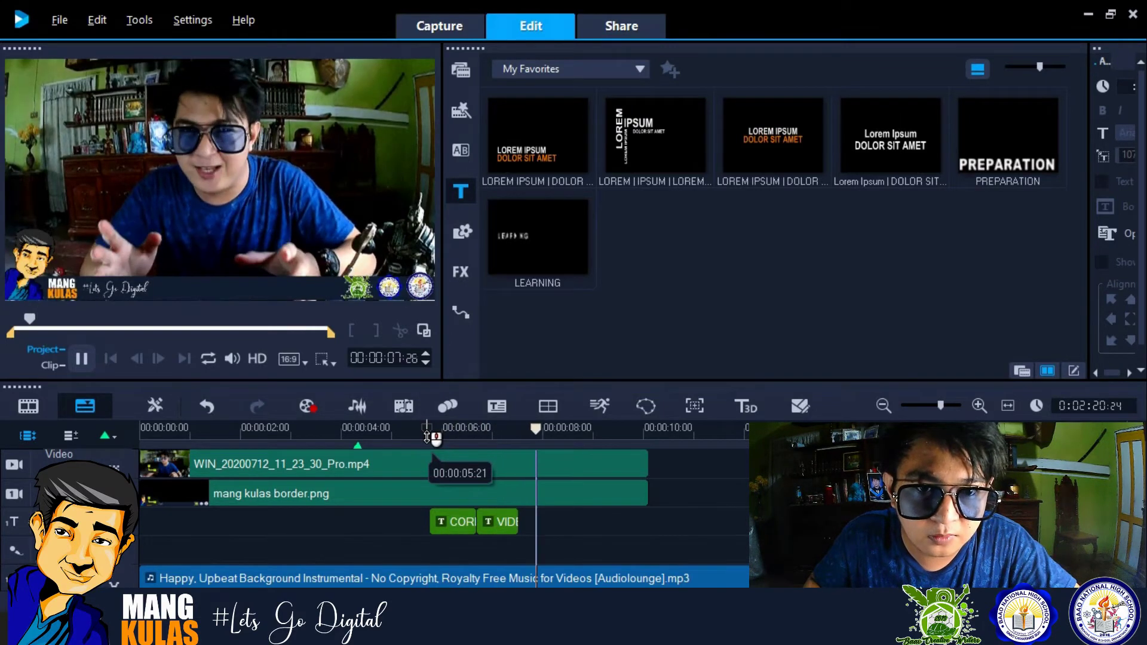
Paste a copy of the VIDEO title directly after it on the title track and change its text to "STUDIO"
{"action": "left_click", "coordinate": [491, 531]}
{"action": "left_click_drag", "start_coordinate": [491, 531], "coordinate": [532, 525]}
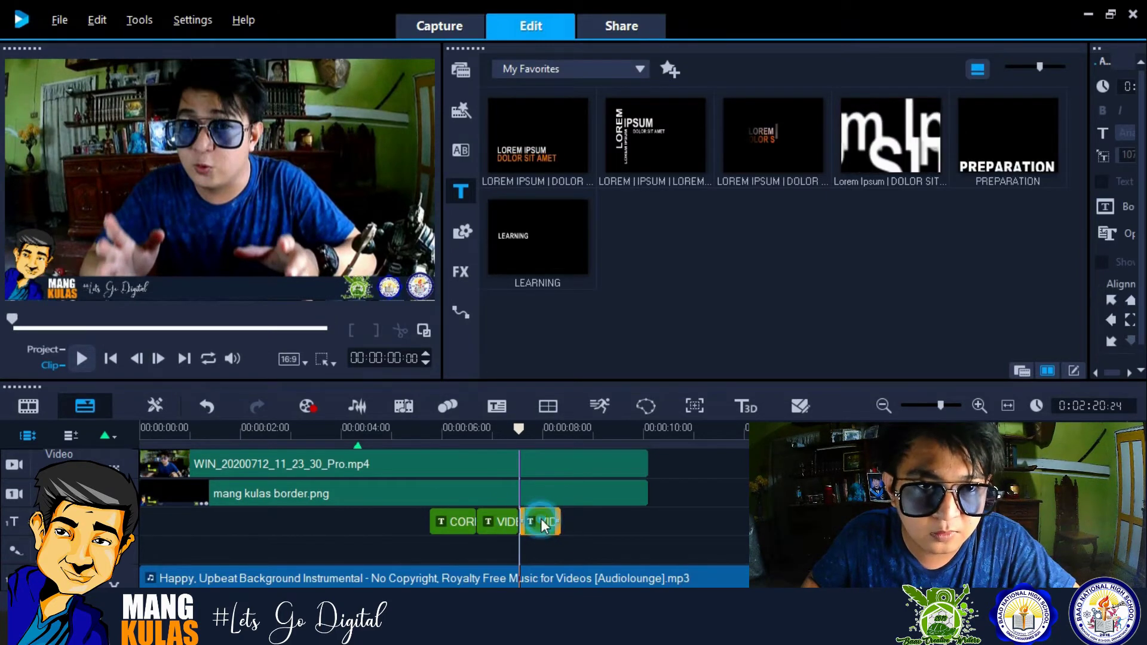
{"action": "double_click", "coordinate": [240, 227]}
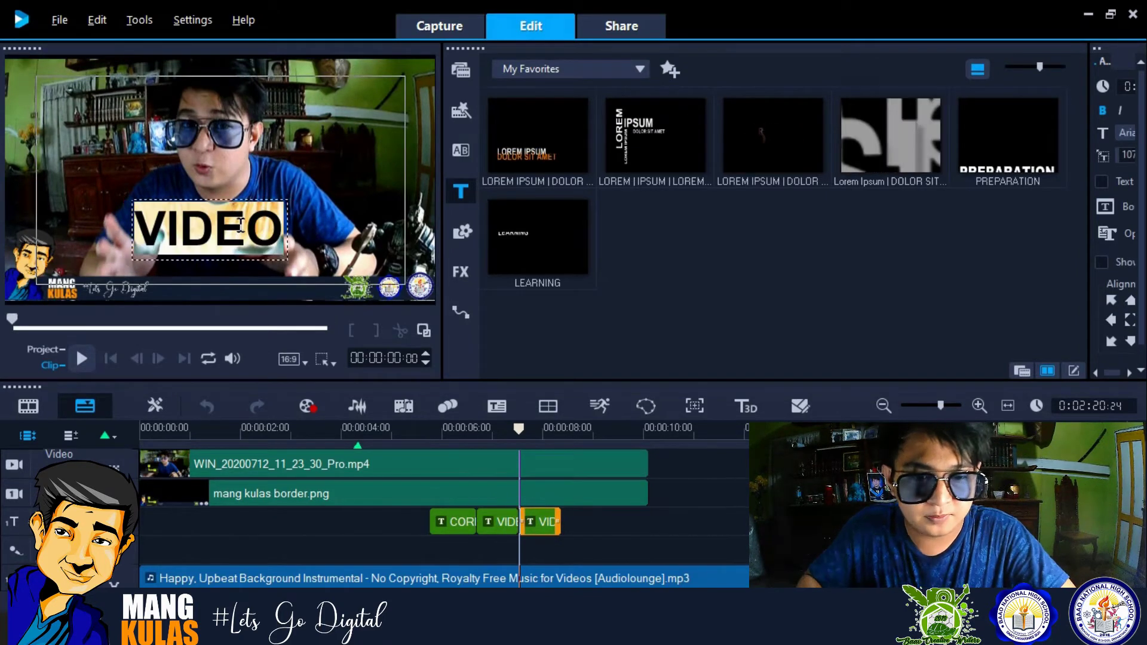
{"action": "type", "text": "STUD"}
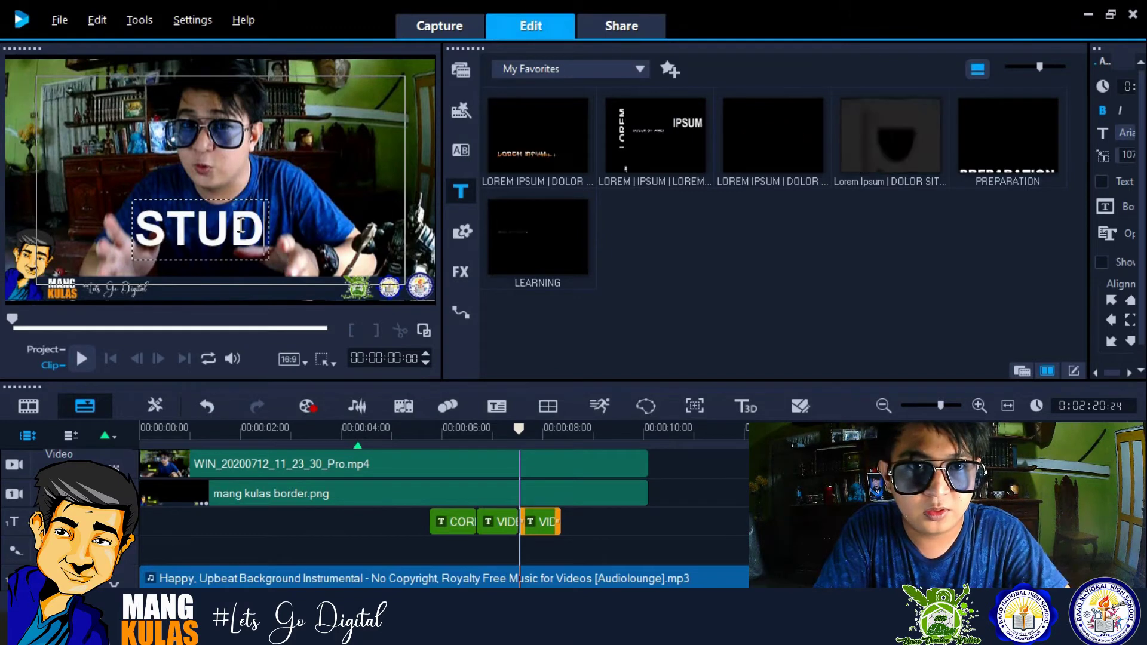
{"action": "type", "text": "IO"}
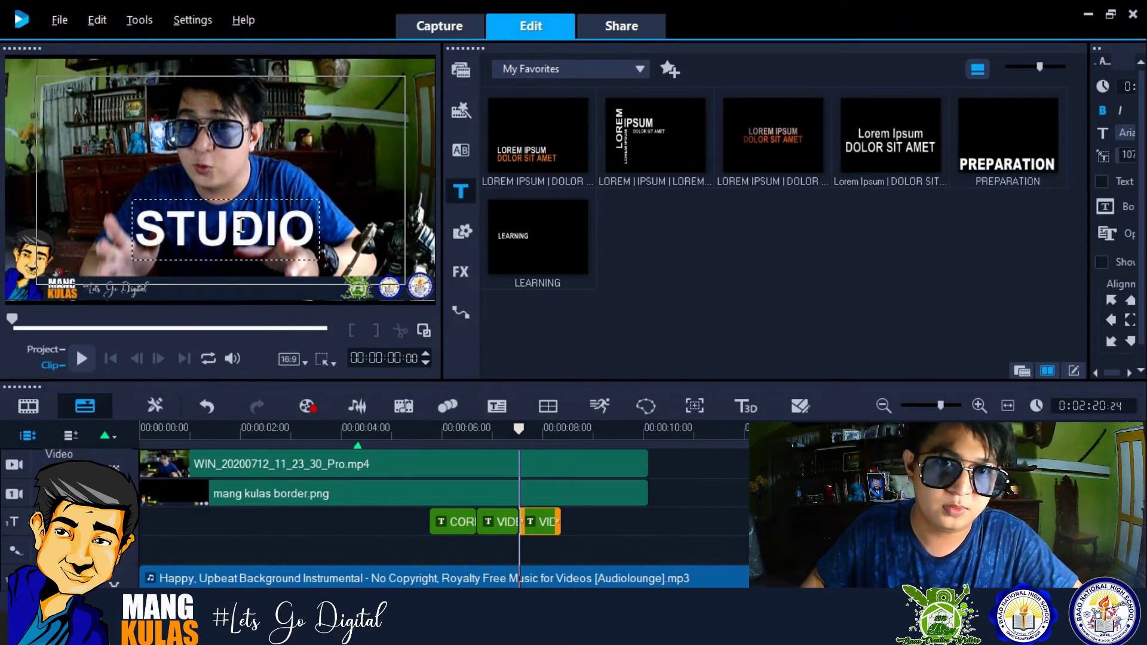
Paste a copy of the STUDIO title directly after it, change its text to "2018", and reposition it at the lower centre of the frame
{"action": "left_click", "coordinate": [541, 524]}
{"action": "mouse_move", "coordinate": [580, 523]}
{"action": "left_mouse_down"}
{"action": "mouse_move", "coordinate": [562, 524]}
{"action": "mouse_move", "coordinate": [582, 522]}
{"action": "left_mouse_up"}
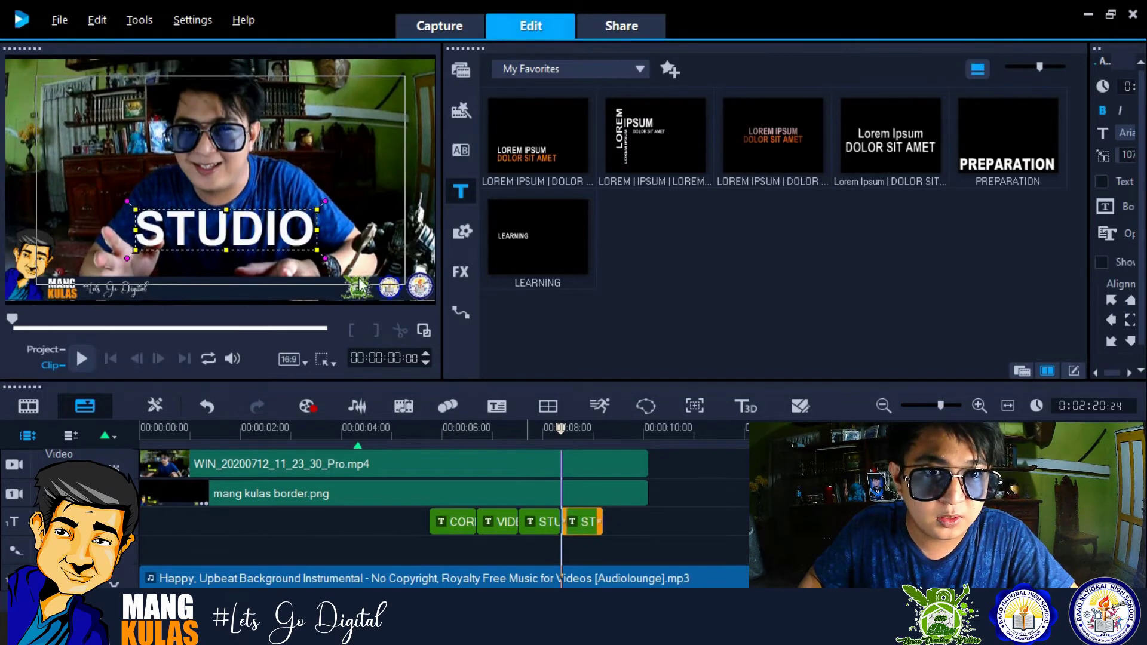
{"action": "left_click", "coordinate": [257, 229]}
{"action": "key", "text": "BackSpace"}
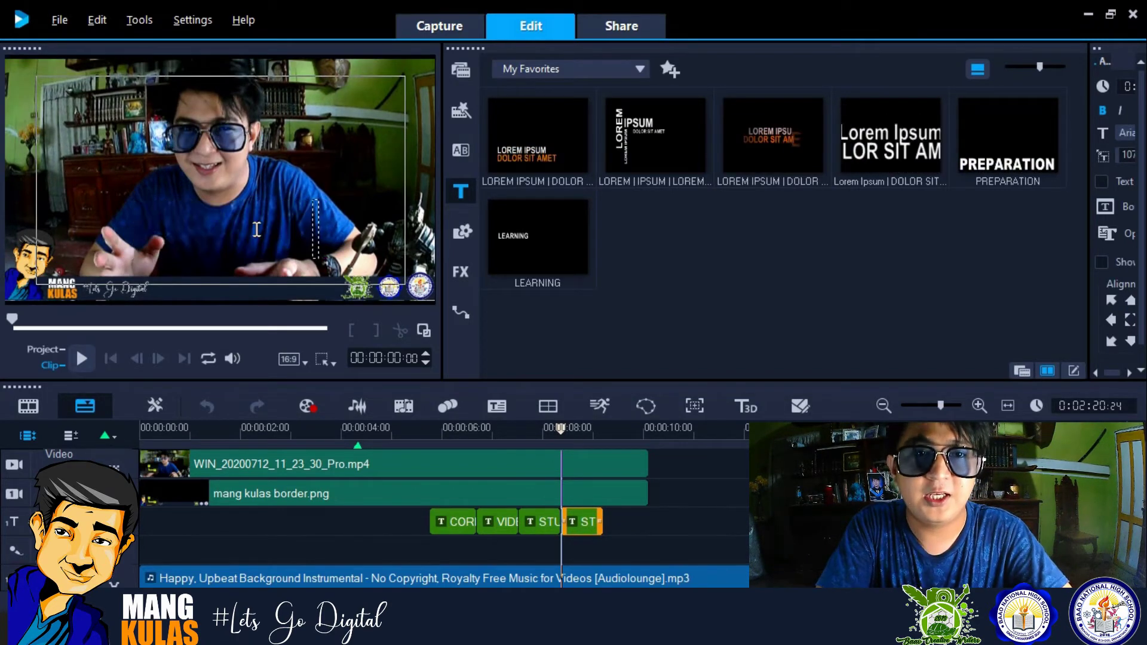
{"action": "type", "text": "2018"}
{"action": "left_click", "coordinate": [261, 193]}
{"action": "left_click_drag", "start_coordinate": [227, 230], "coordinate": [260, 237]}
{"action": "key", "text": "Left"}
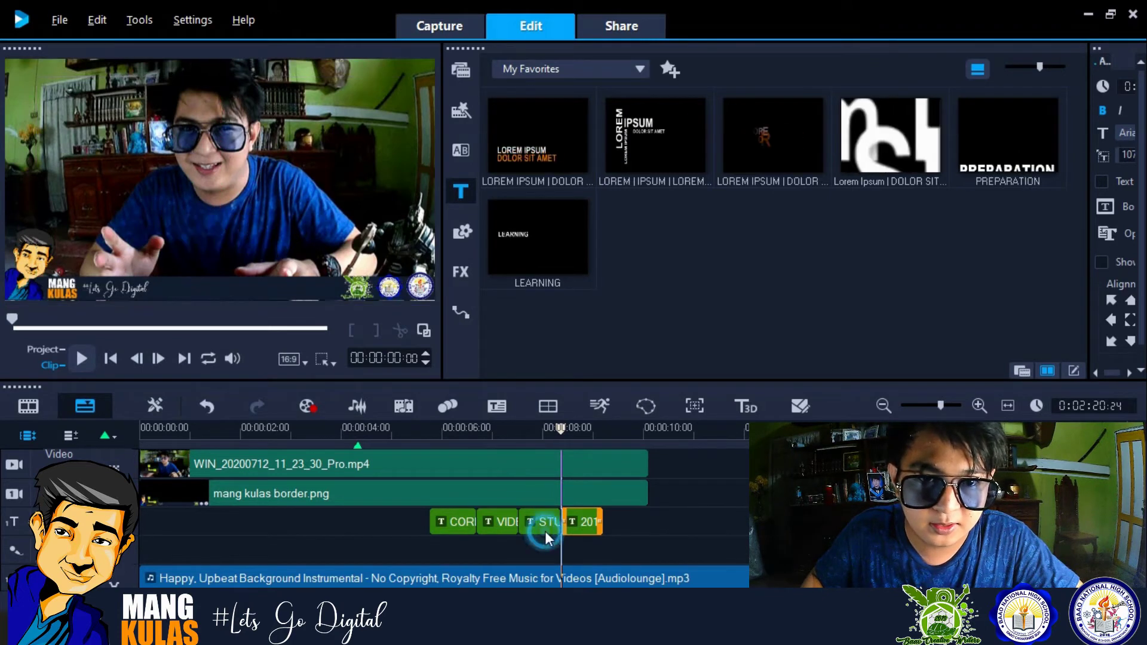
Play the project from 00:00:04:10 to check the four word titles against the speech
{"action": "left_click", "coordinate": [359, 437]}
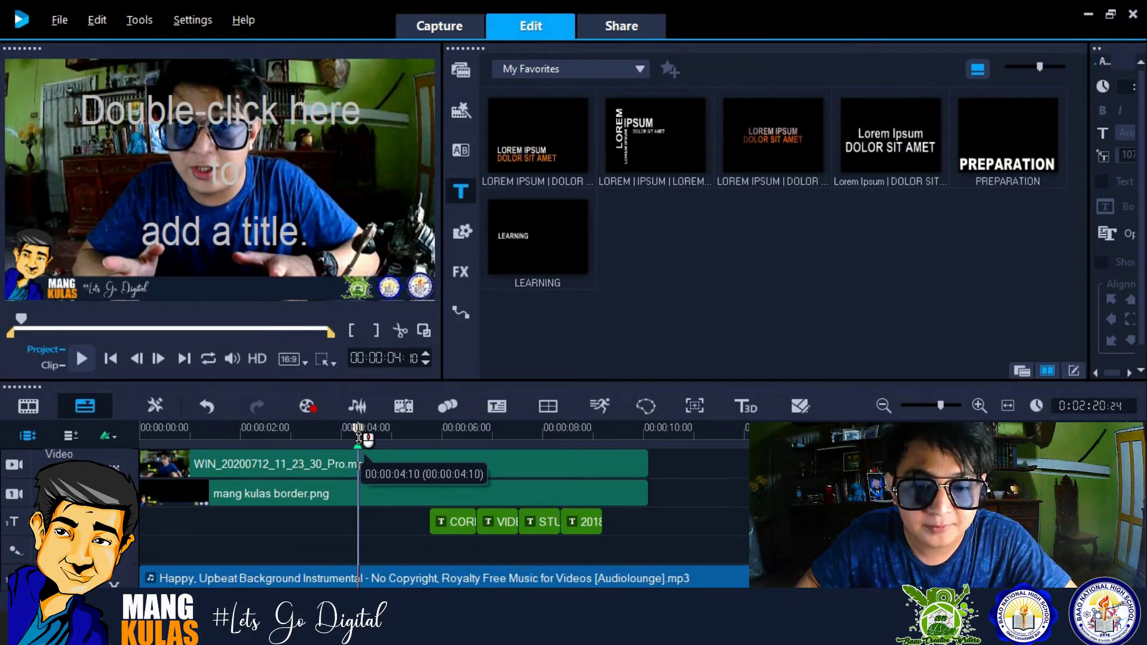
{"action": "key", "text": "space"}
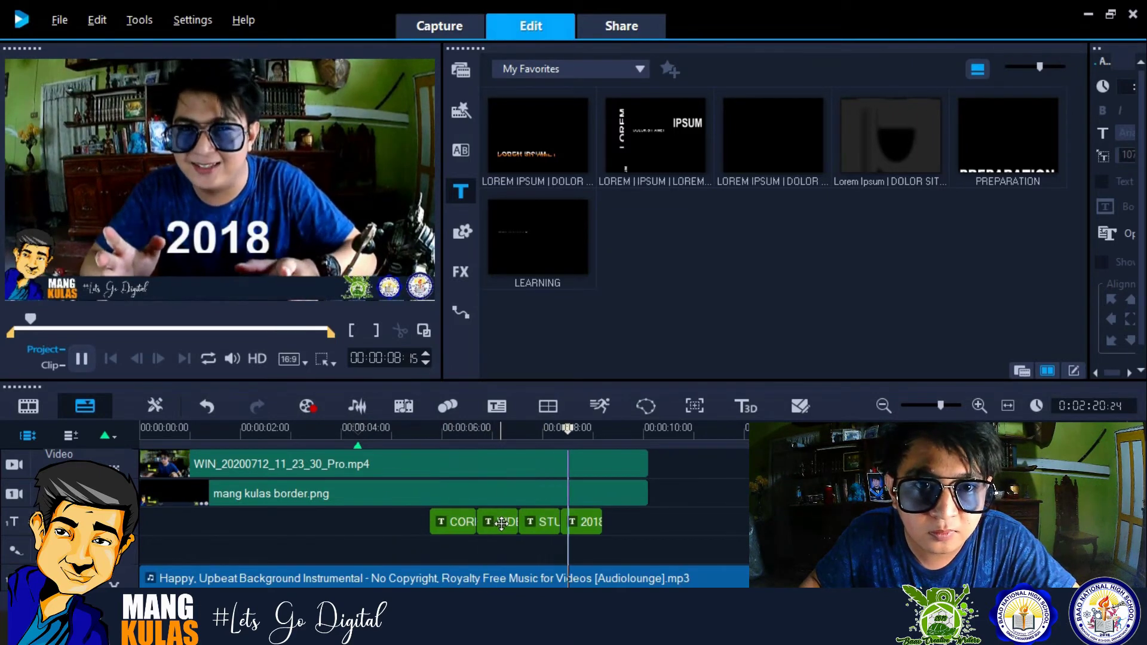
Shorten the COREL title to end at 00:00:06:14 and move the VIDEO and STUDIO titles up directly after it
{"action": "scroll", "coordinate": [627, 556], "scroll_direction": "up", "scroll_amount": 5}
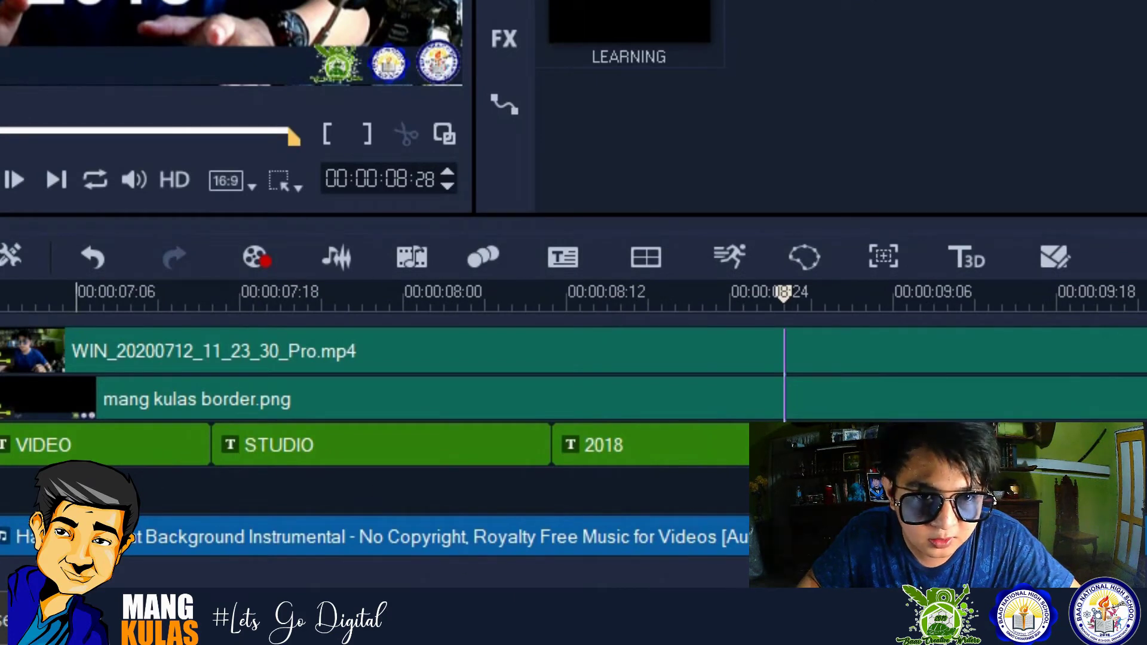
{"action": "scroll", "coordinate": [382, 382], "scroll_direction": "left", "scroll_amount": 5}
{"action": "left_click", "coordinate": [185, 438]}
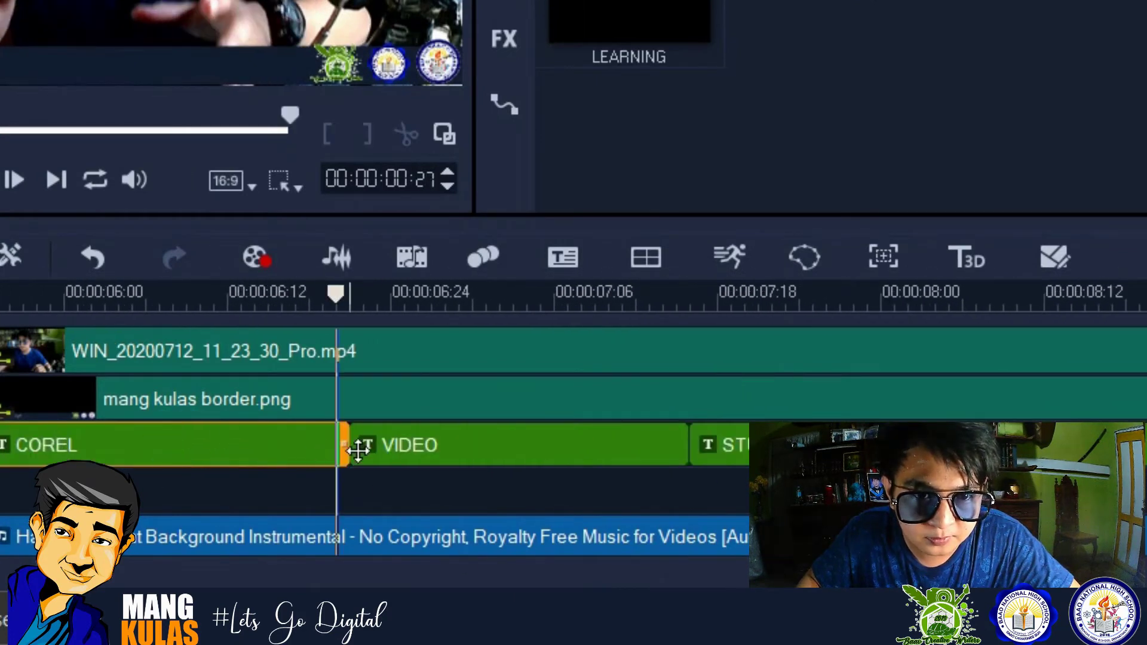
{"action": "left_click_drag", "start_coordinate": [351, 445], "coordinate": [252, 445]}
{"action": "left_click", "coordinate": [520, 436]}
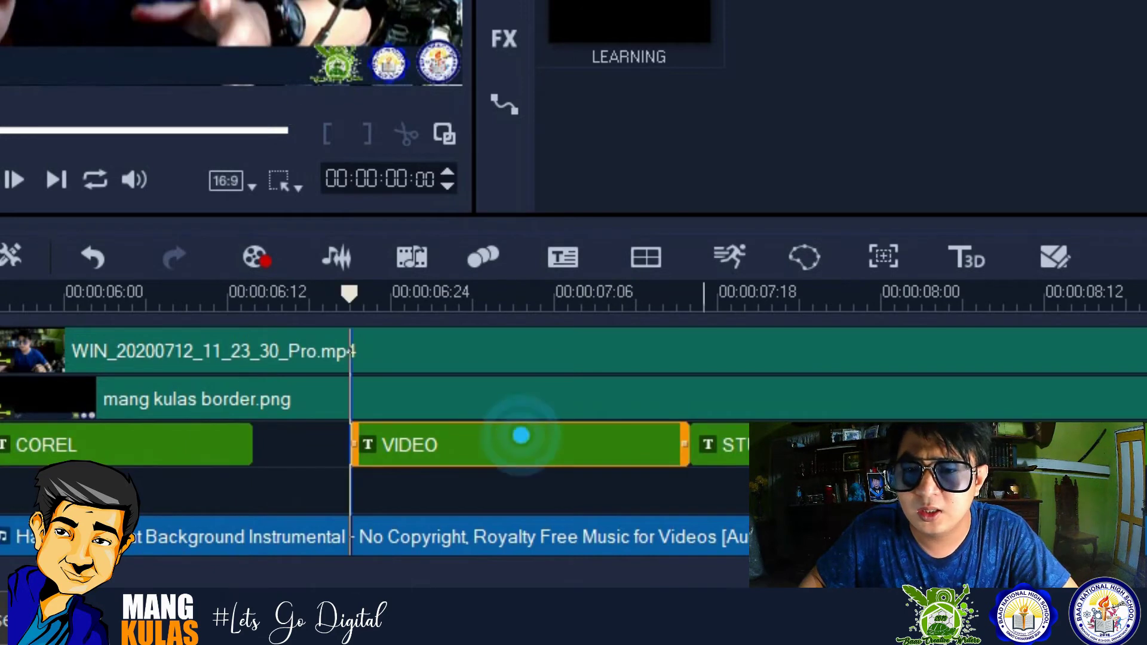
{"action": "left_click_drag", "start_coordinate": [574, 448], "coordinate": [360, 445]}
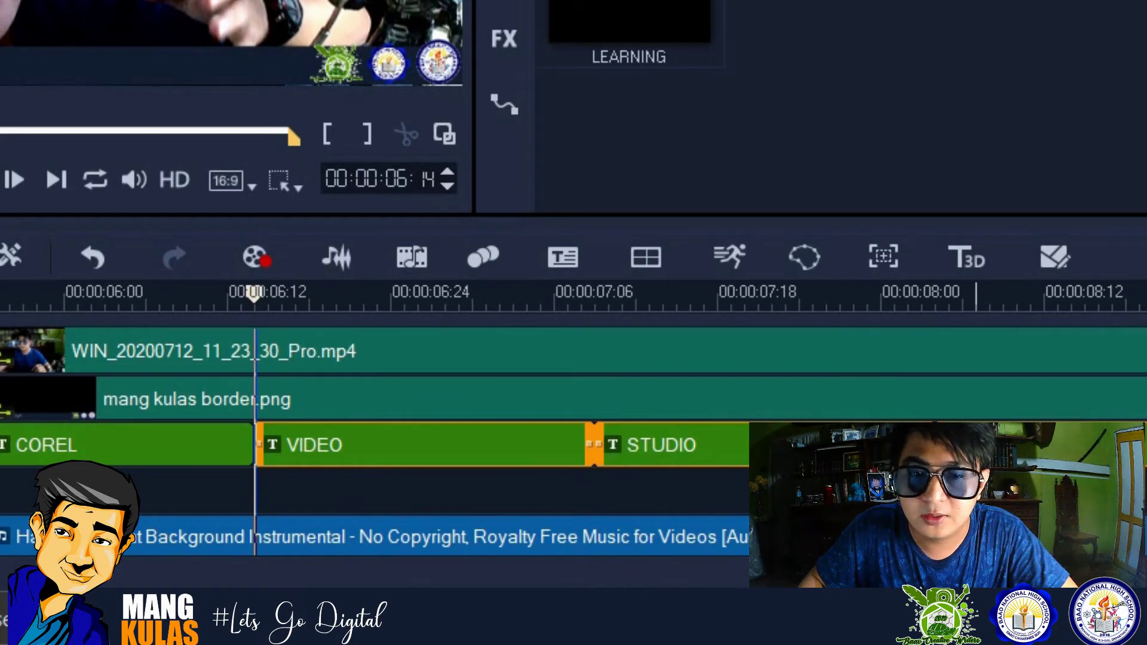
Shorten the VIDEO title to end near 00:00:06:29
{"action": "left_click", "coordinate": [550, 451]}
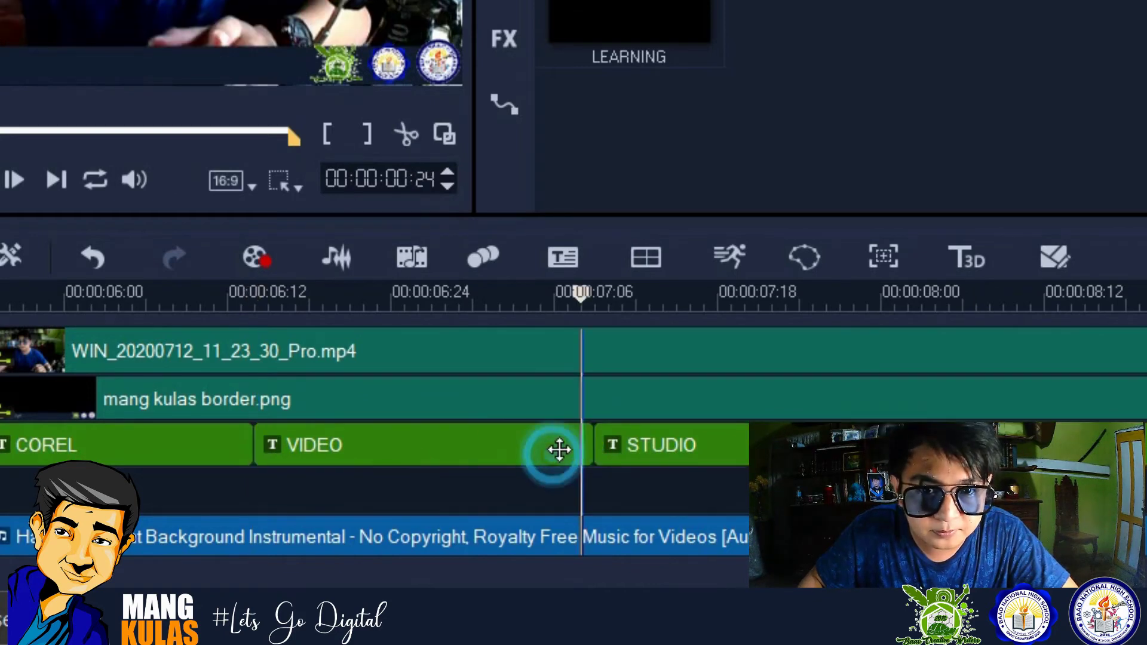
{"action": "left_click", "coordinate": [556, 441]}
{"action": "left_click_drag", "start_coordinate": [584, 442], "coordinate": [469, 443]}
Move the STUDIO title directly after VIDEO, and shorten the STUDIO and 2018 titles, trimming 2018 to about 15 frames
{"action": "left_click", "coordinate": [949, 446]}
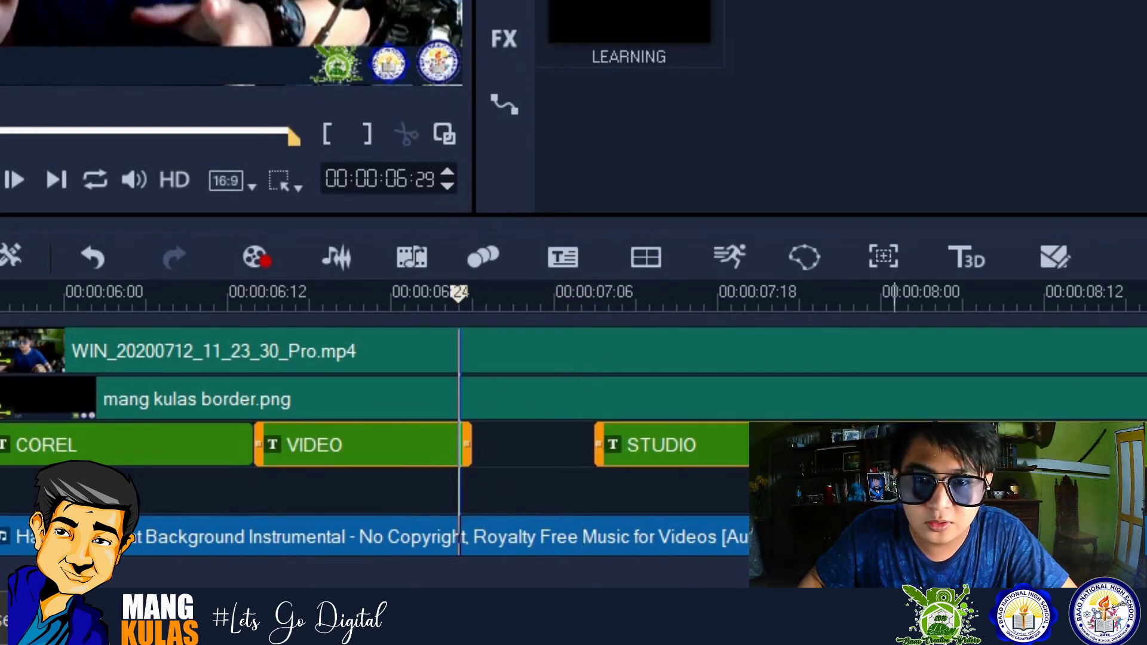
{"action": "left_click_drag", "start_coordinate": [666, 459], "coordinate": [670, 452]}
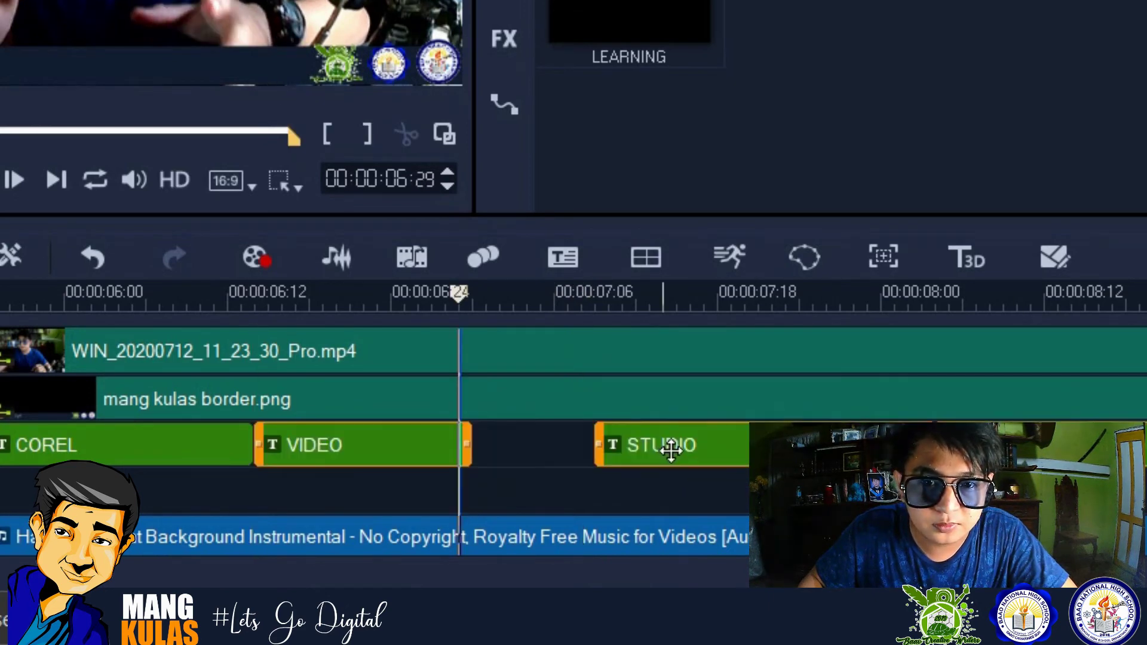
{"action": "left_click", "coordinate": [666, 511]}
{"action": "left_click", "coordinate": [740, 445]}
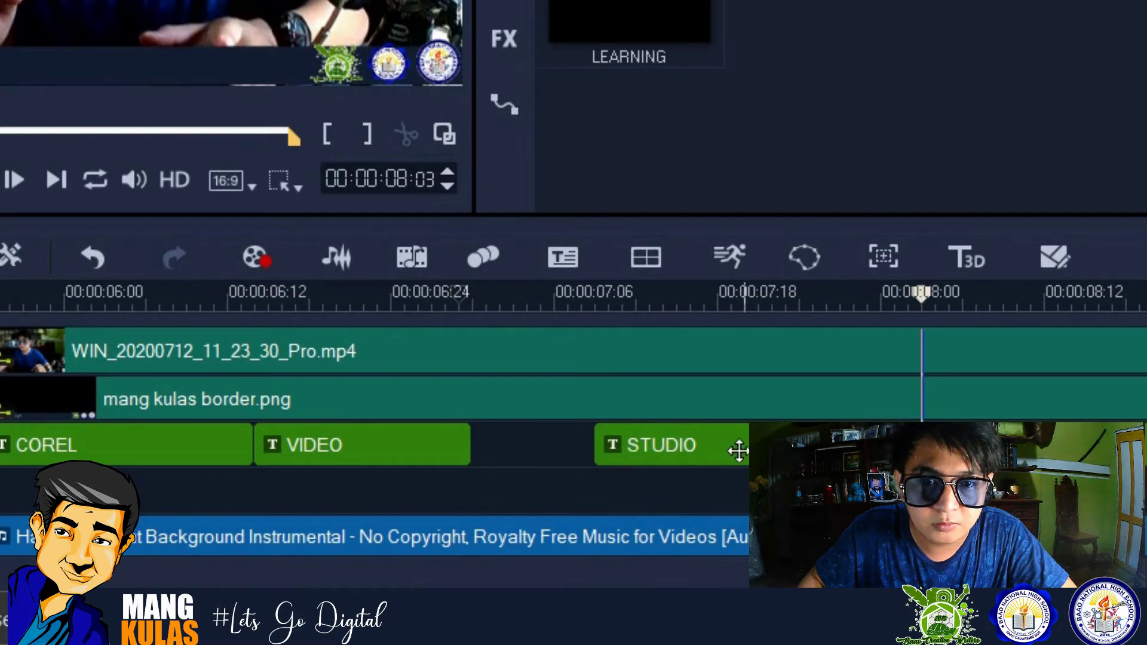
{"action": "mouse_move", "coordinate": [729, 457]}
{"action": "left_mouse_down"}
{"action": "mouse_move", "coordinate": [648, 468]}
{"action": "mouse_move", "coordinate": [611, 448]}
{"action": "mouse_move", "coordinate": [717, 504]}
{"action": "left_mouse_up"}
{"action": "left_click", "coordinate": [712, 487]}
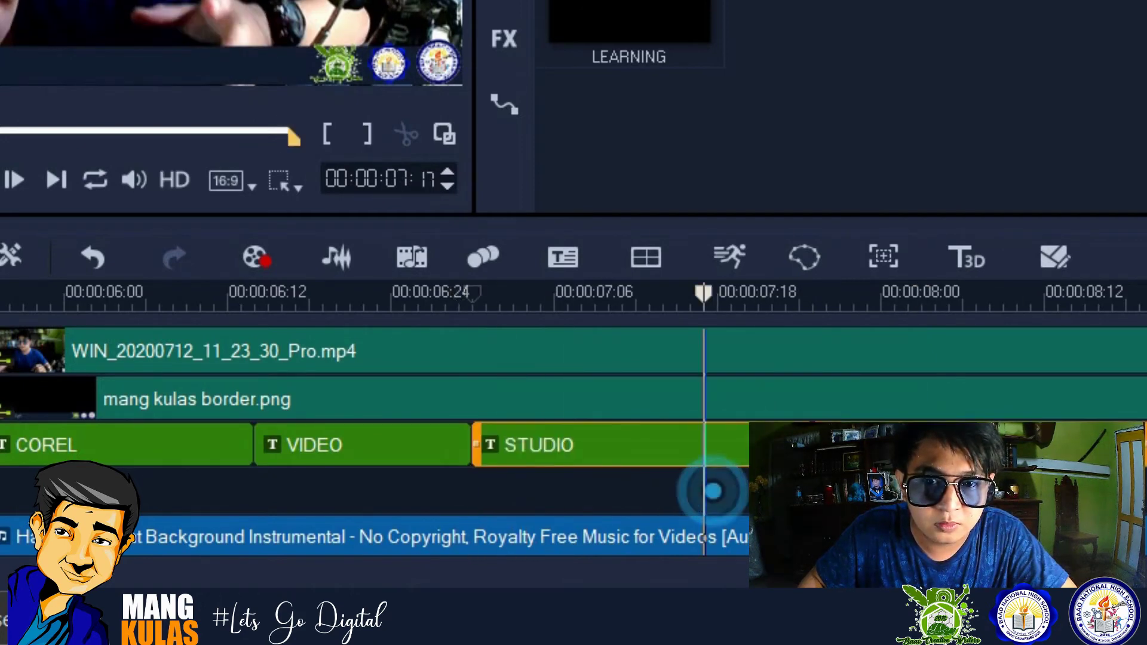
{"action": "left_click_drag", "start_coordinate": [747, 445], "coordinate": [771, 454]}
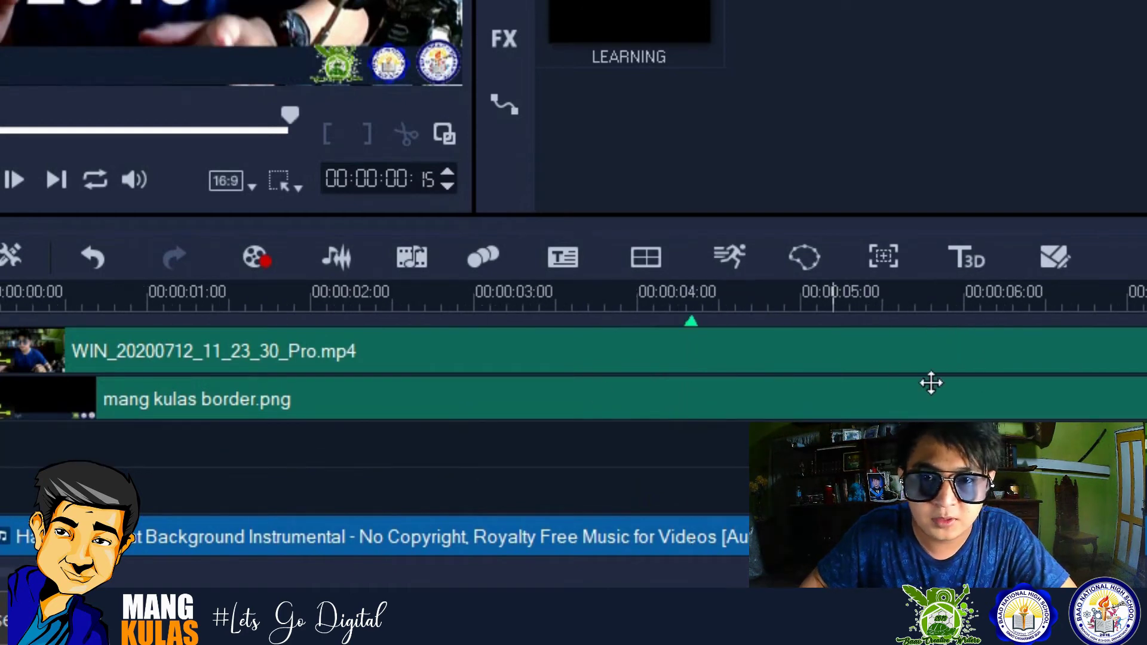
Play the project from 00:00:05:14 to check that the shortened titles match the spoken words
{"action": "left_click", "coordinate": [877, 304]}
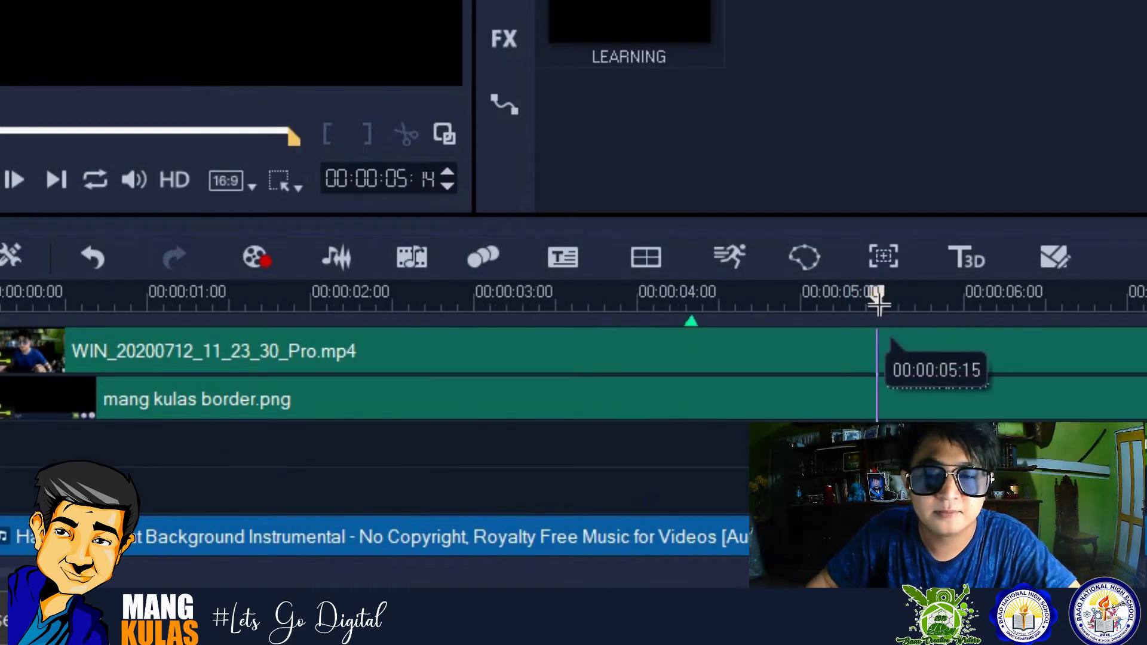
{"action": "key", "text": "space"}
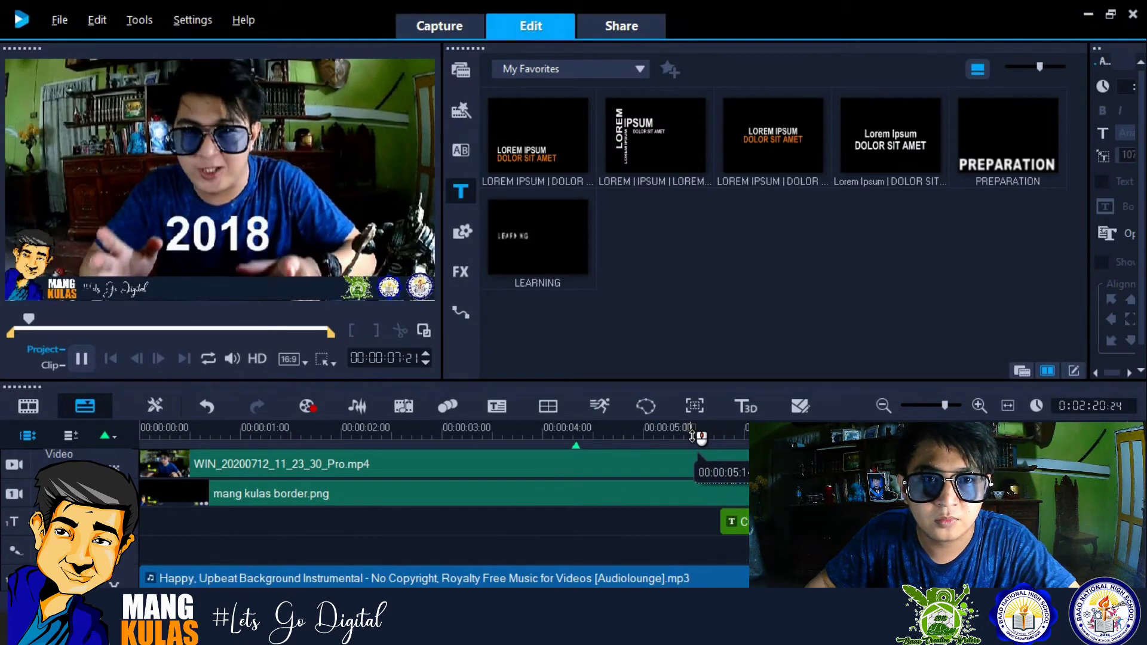
{"action": "key", "text": "space"}
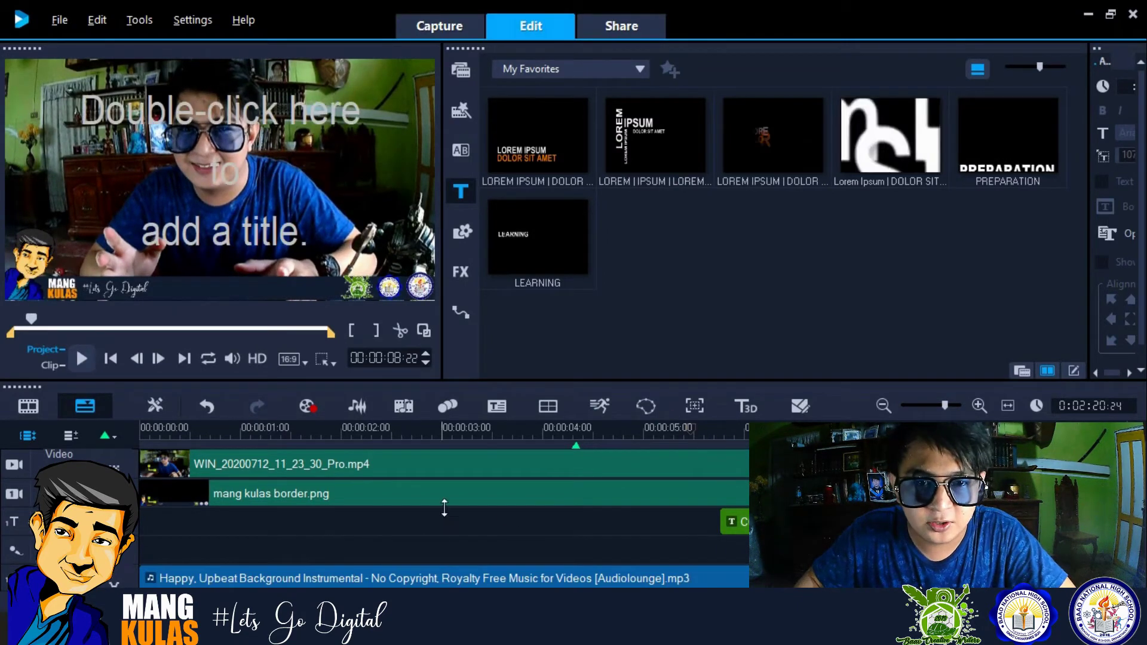
{"action": "left_click", "coordinate": [440, 486]}
{"action": "left_click", "coordinate": [364, 488]}
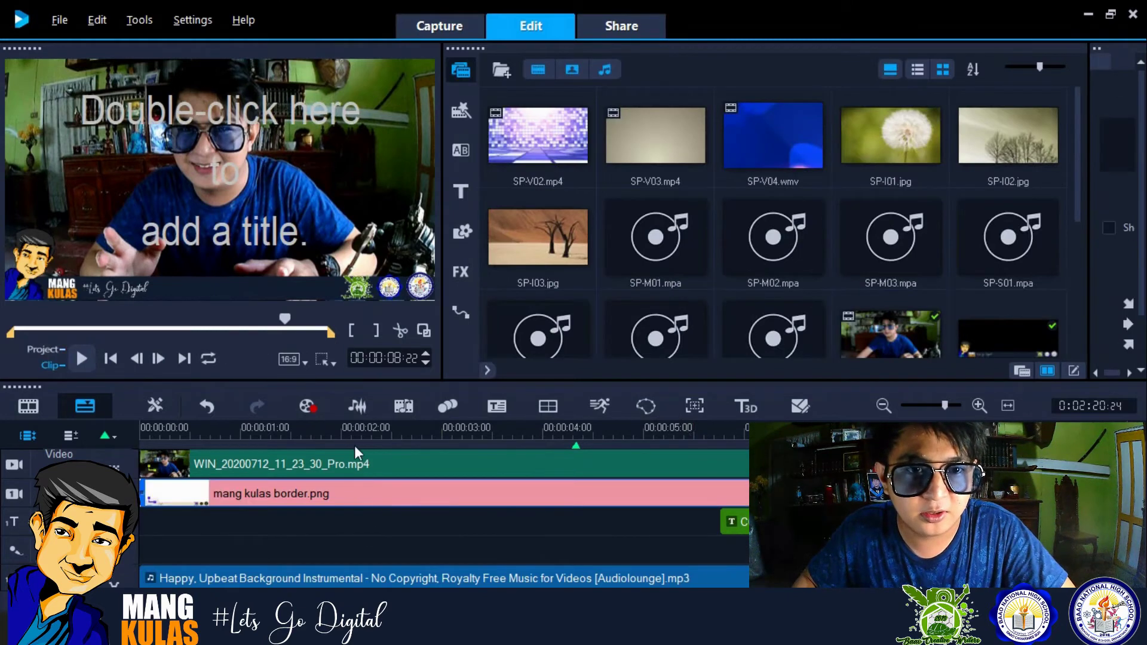
{"action": "left_click_drag", "start_coordinate": [284, 282], "coordinate": [284, 283]}
{"action": "left_click", "coordinate": [412, 523]}
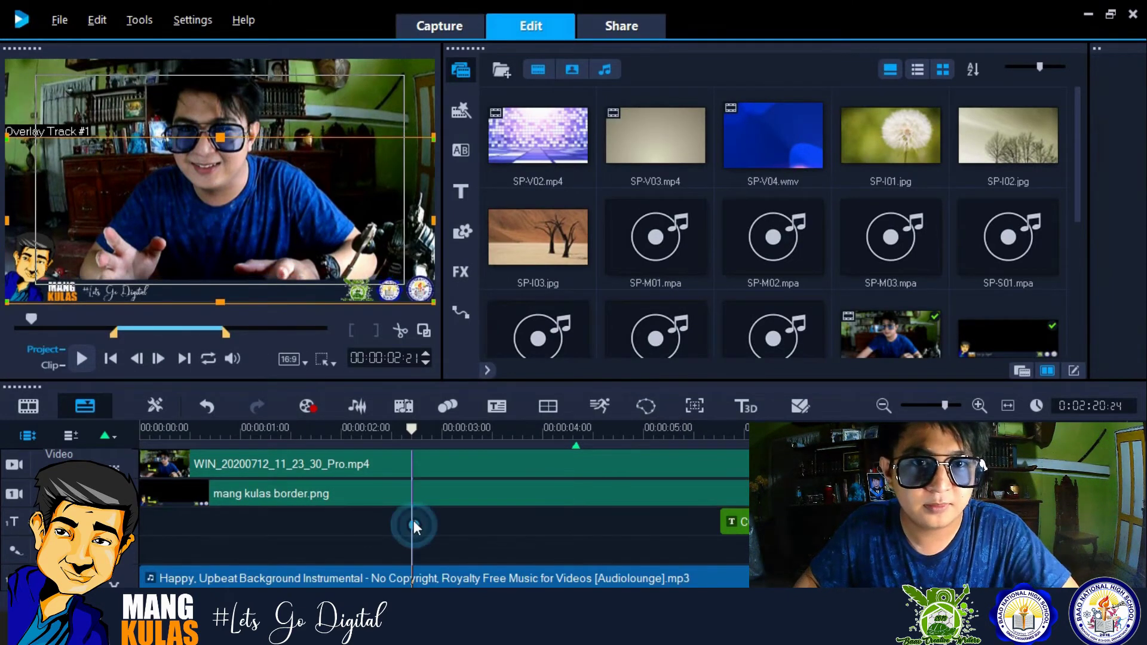
{"action": "left_click", "coordinate": [381, 489]}
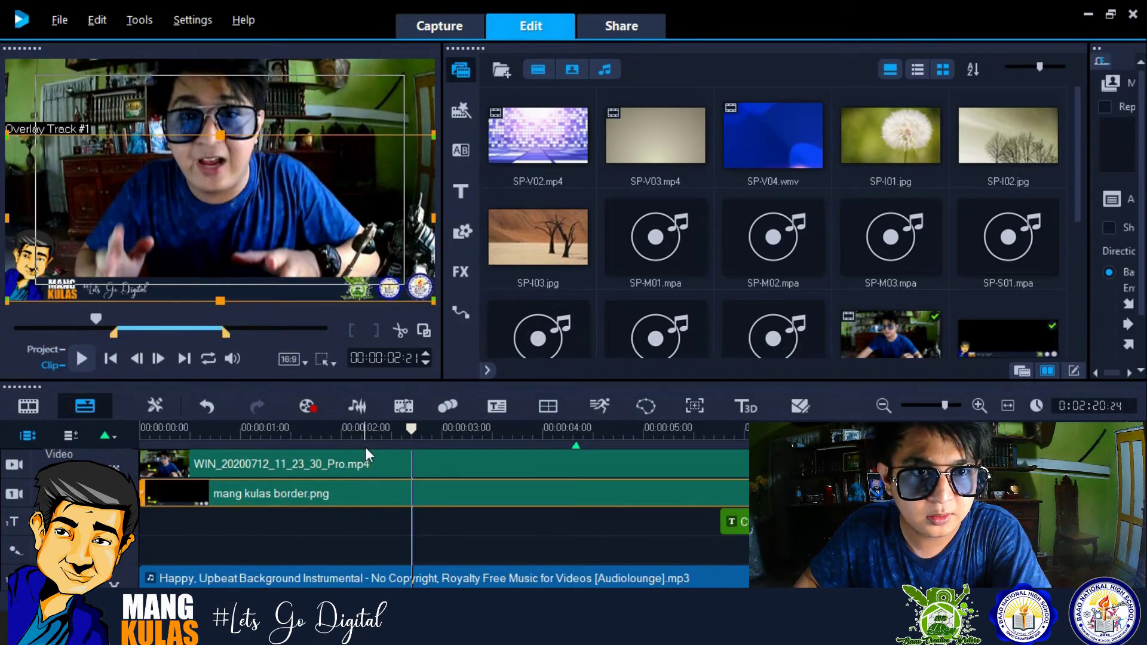
Zoom the timeline out to show all clips and move the playhead past the 2018 title to 00:00:08:07
{"action": "left_click", "coordinate": [343, 529]}
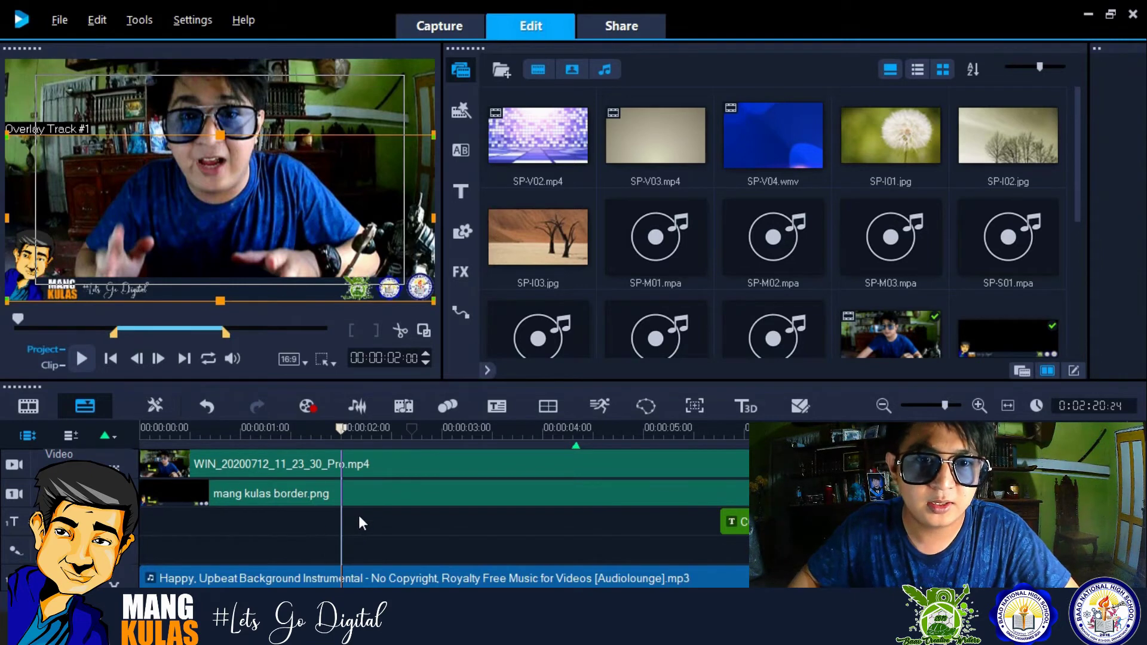
{"action": "scroll", "coordinate": [361, 511], "scroll_direction": "down", "scroll_amount": 3}
{"action": "scroll", "coordinate": [361, 510], "scroll_direction": "up", "scroll_amount": 2}
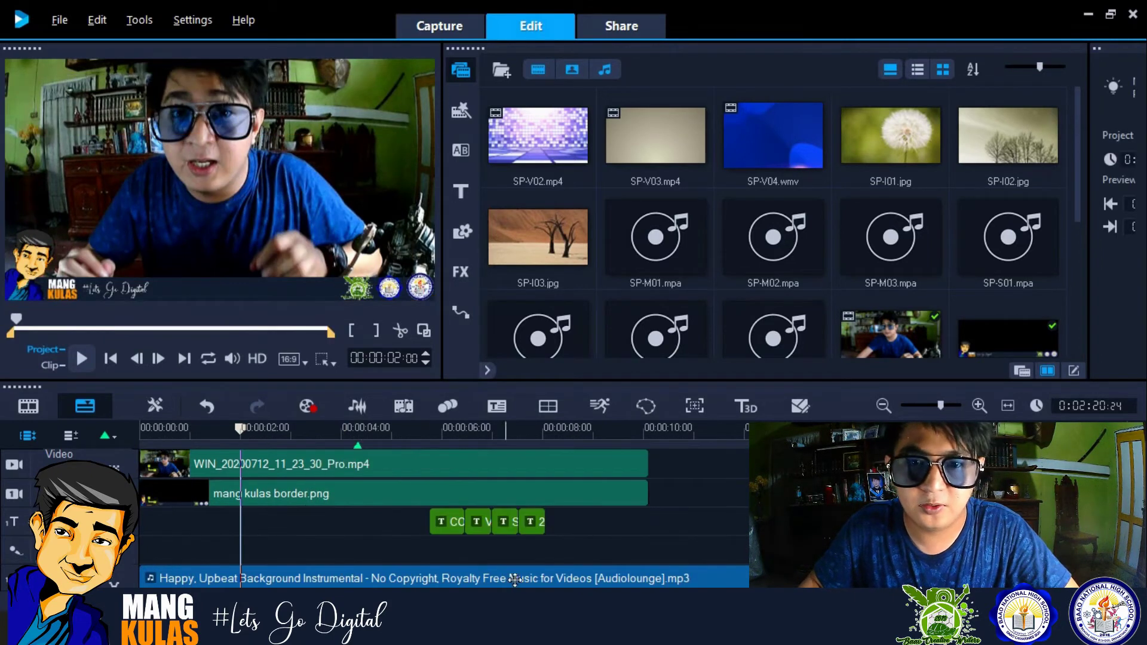
{"action": "left_click_drag", "start_coordinate": [242, 433], "coordinate": [556, 493]}
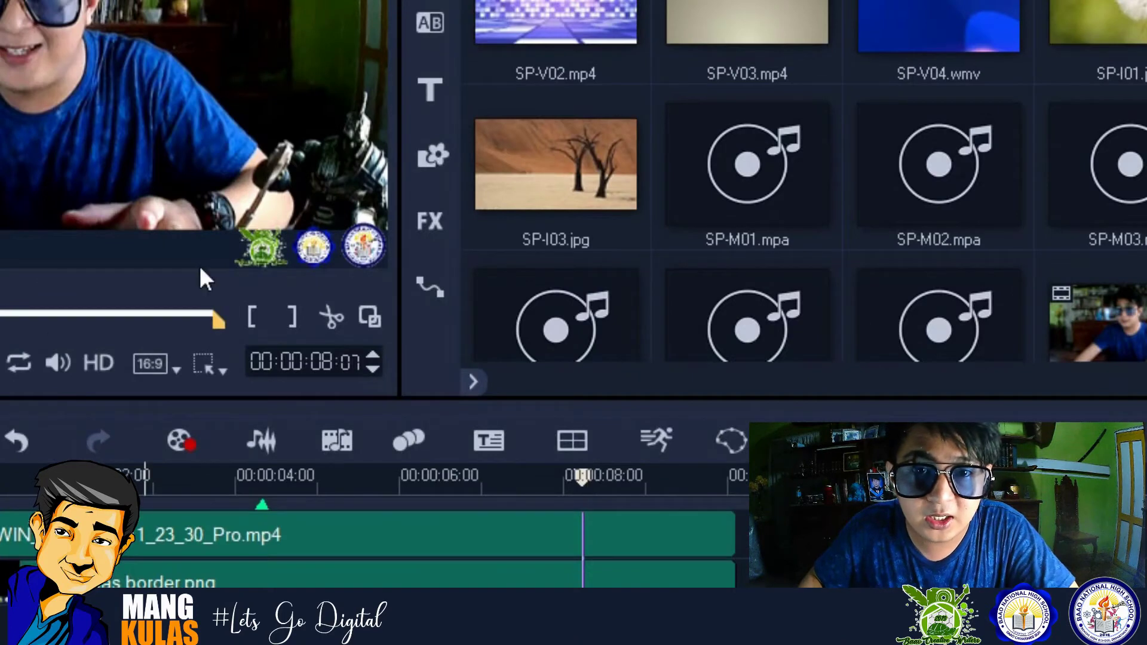
Open the video filter library and switch its category to All
{"action": "left_click", "coordinate": [433, 217]}
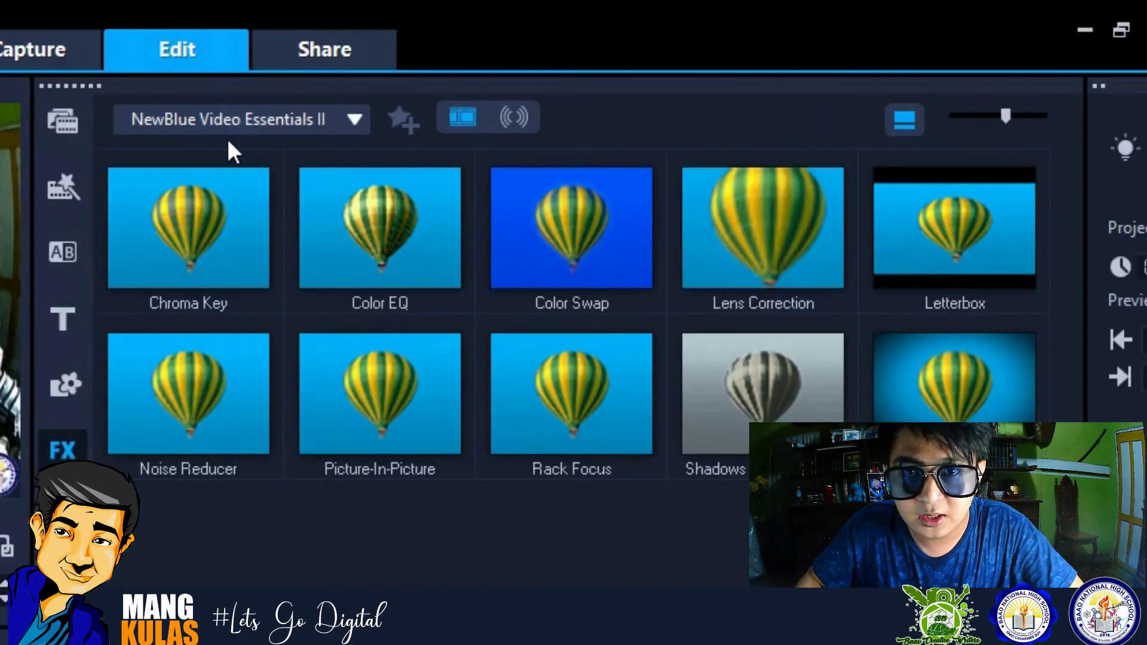
{"action": "left_click", "coordinate": [235, 126]}
{"action": "left_click", "coordinate": [243, 143]}
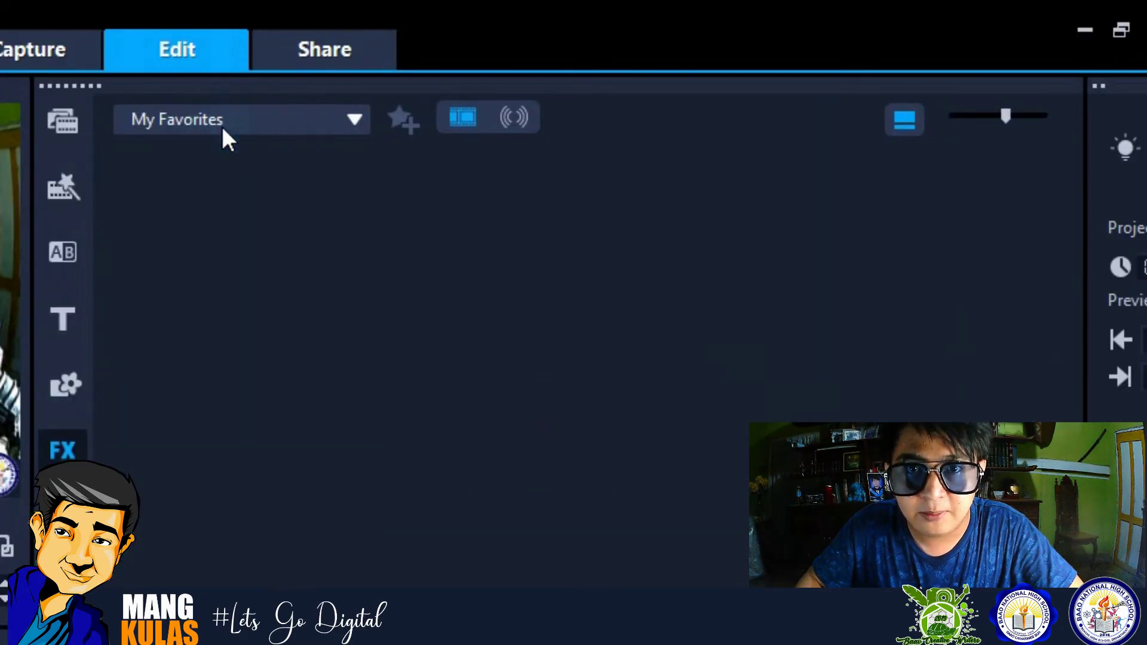
{"action": "left_click", "coordinate": [222, 129]}
{"action": "left_click", "coordinate": [135, 189]}
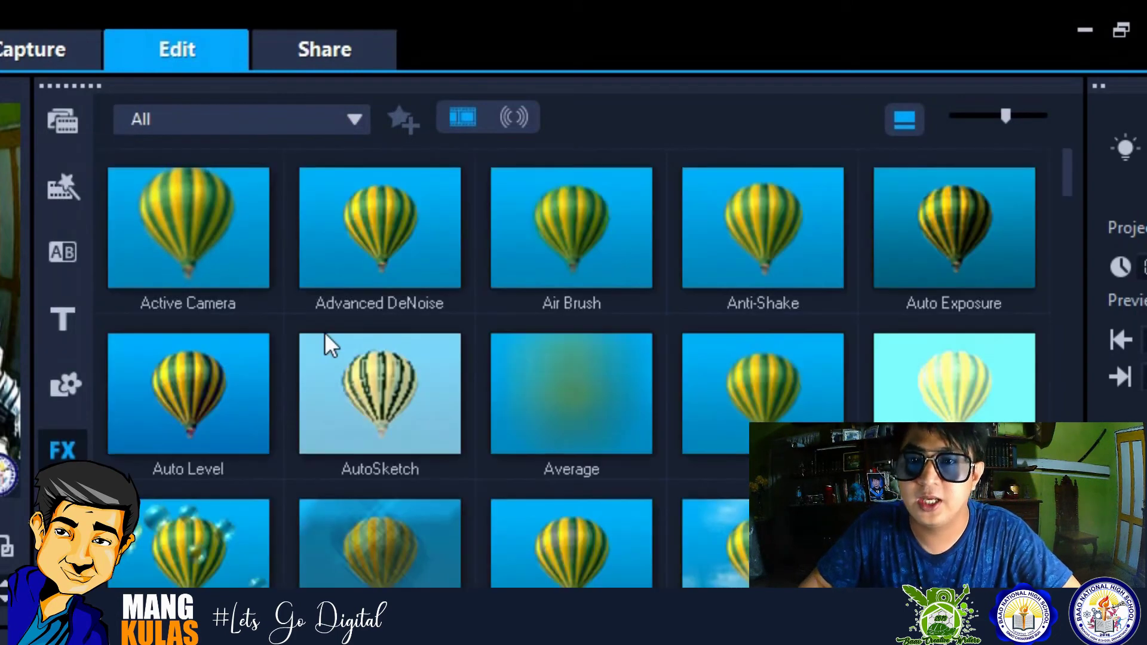
Apply the Detail Enhancer filter to the WIN_20200712_11_23_30_Pro.mp4 clip on the video track
{"action": "scroll", "coordinate": [644, 383], "scroll_direction": "down", "scroll_amount": 4}
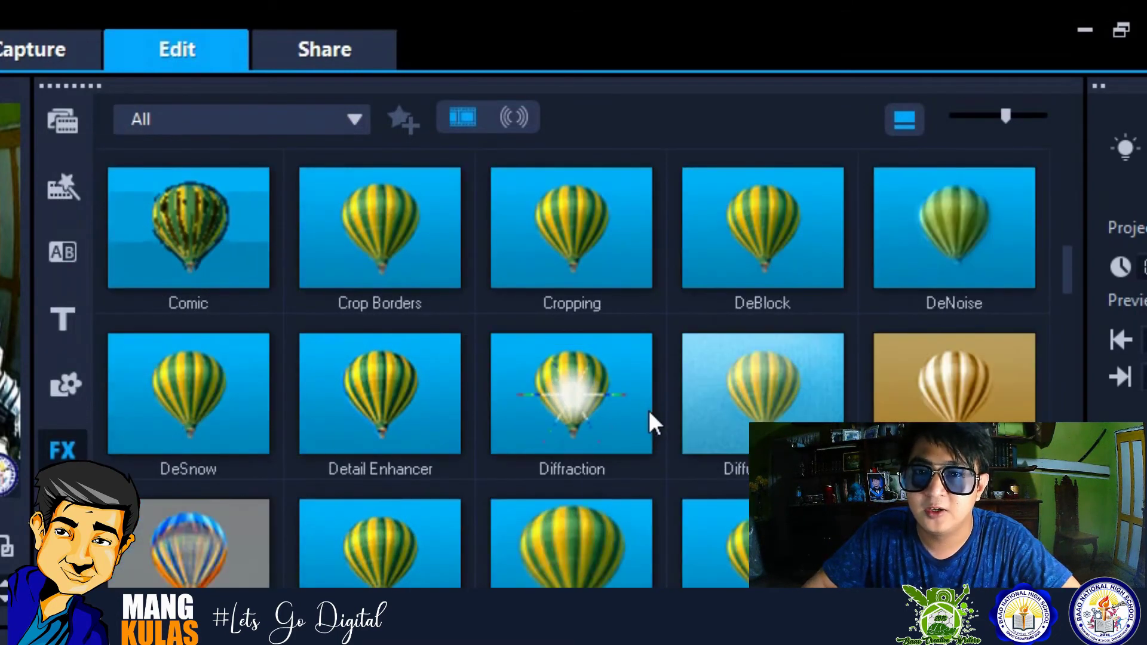
{"action": "scroll", "coordinate": [649, 416], "scroll_direction": "down", "scroll_amount": 1}
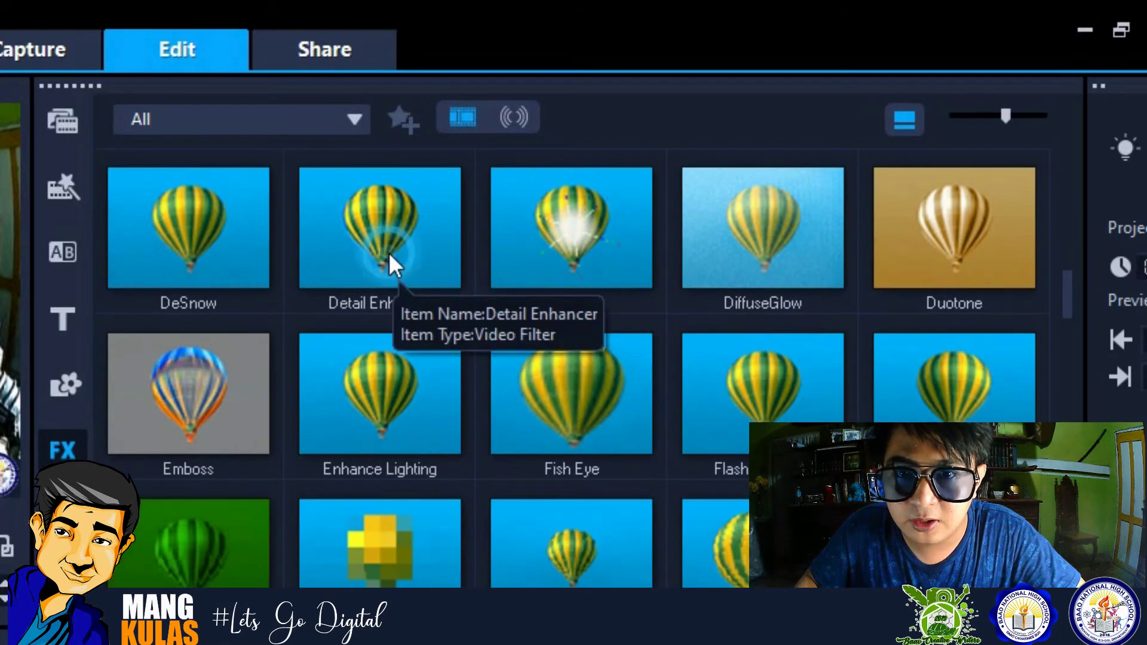
{"action": "left_click", "coordinate": [367, 188]}
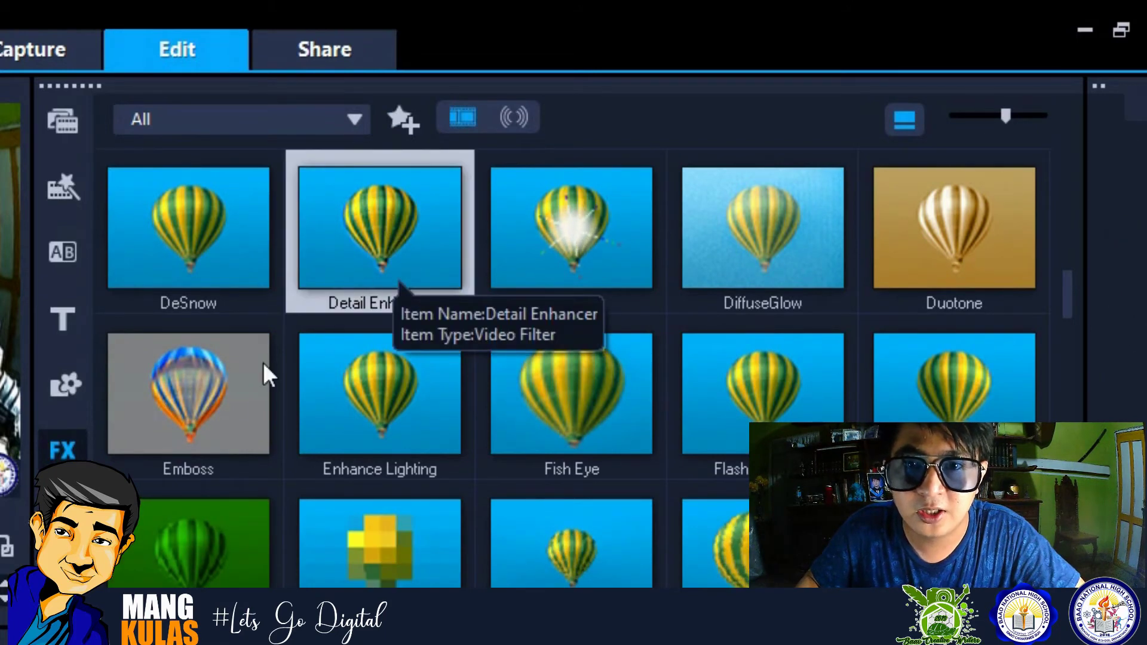
{"action": "left_click_drag", "start_coordinate": [394, 221], "coordinate": [360, 241]}
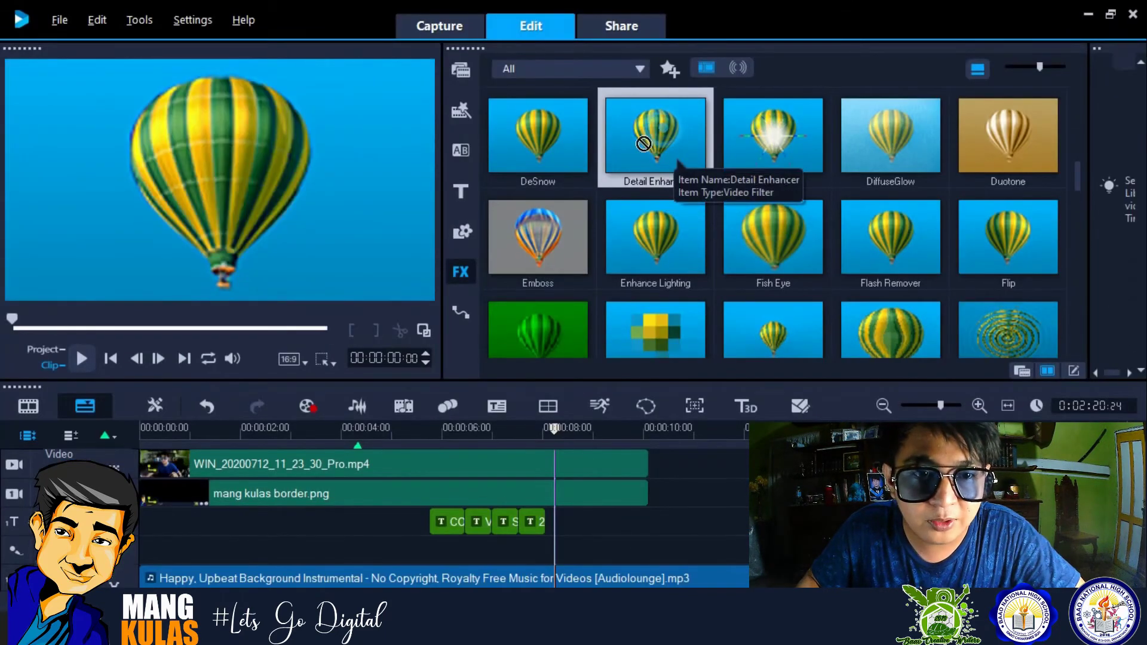
{"action": "left_click_drag", "start_coordinate": [644, 143], "coordinate": [160, 467]}
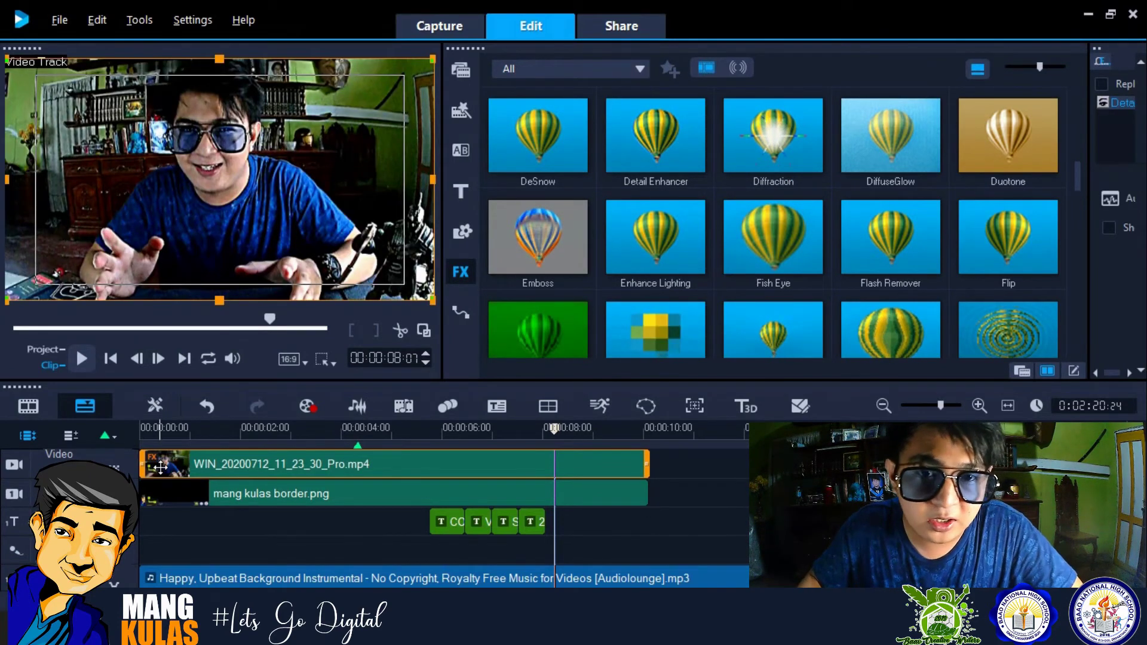
Scrub the timeline around 00:00:08:07 to check how the filter changes the webcam clip
{"action": "left_click_drag", "start_coordinate": [554, 428], "coordinate": [556, 429]}
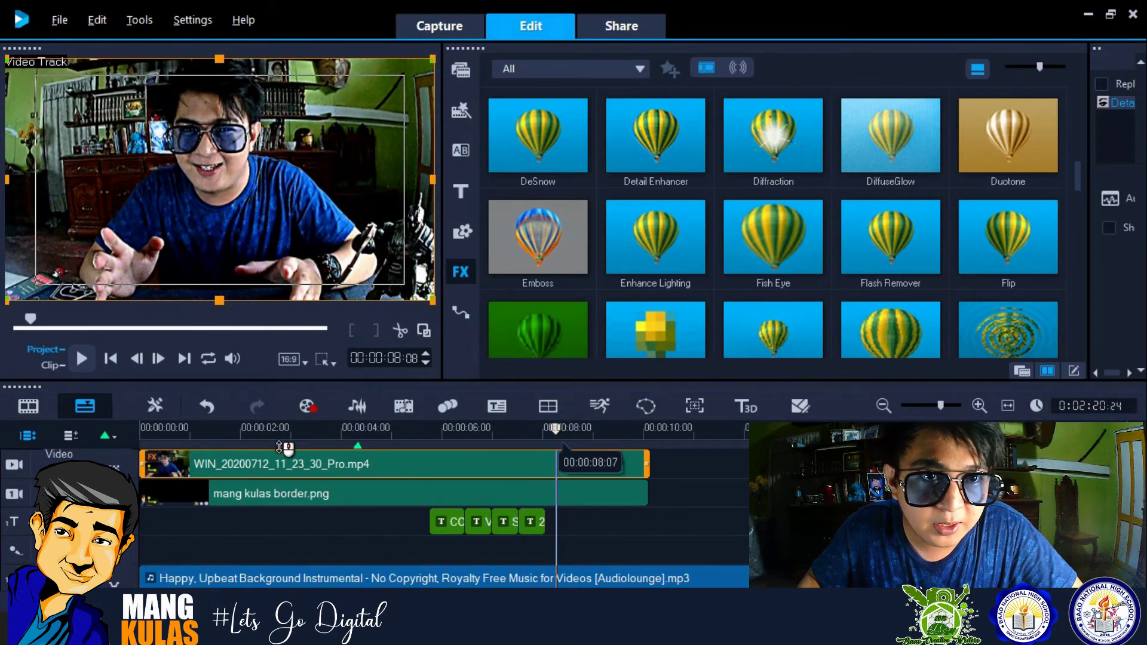
{"action": "left_click", "coordinate": [207, 441]}
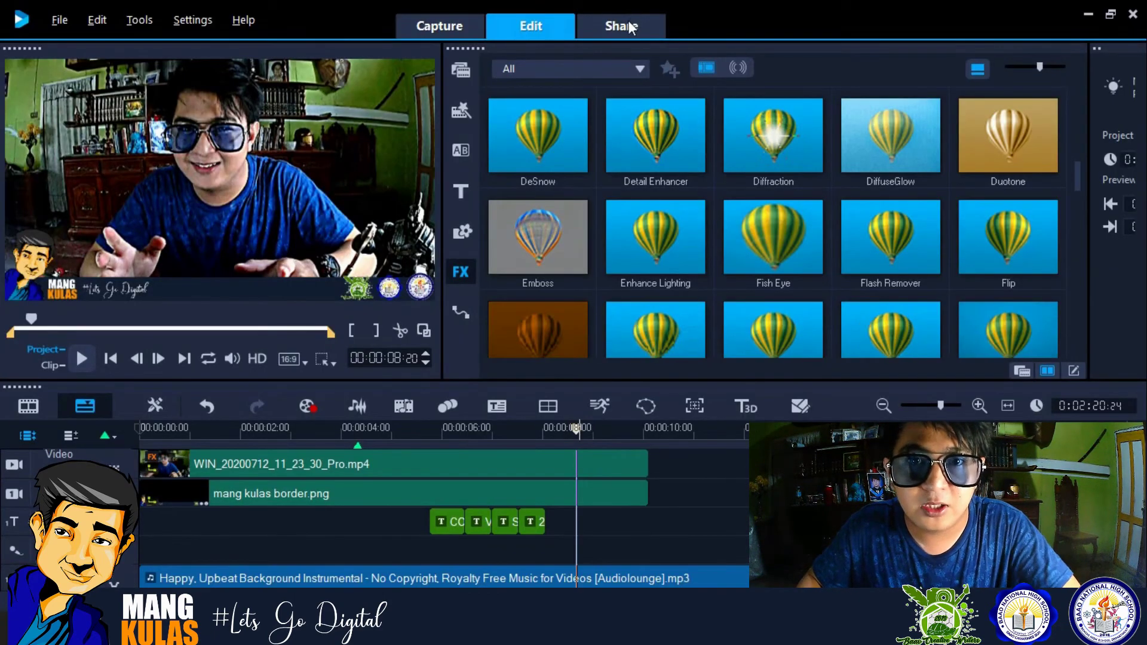
Open the Share workspace for exporting the finished project
{"action": "left_click", "coordinate": [629, 24]}
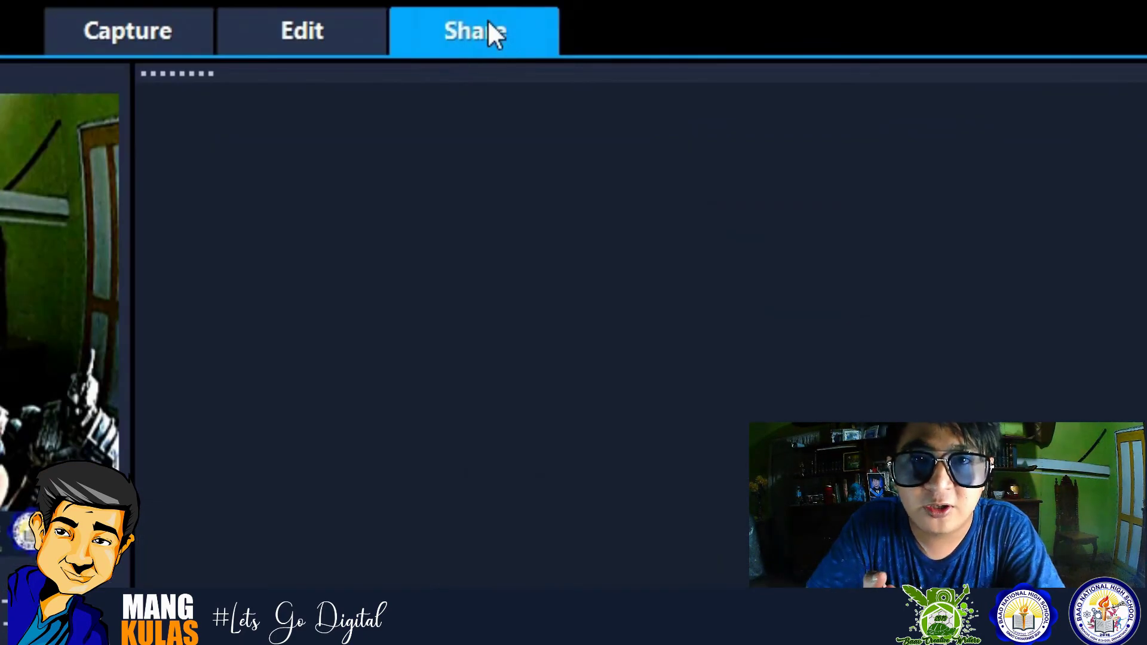